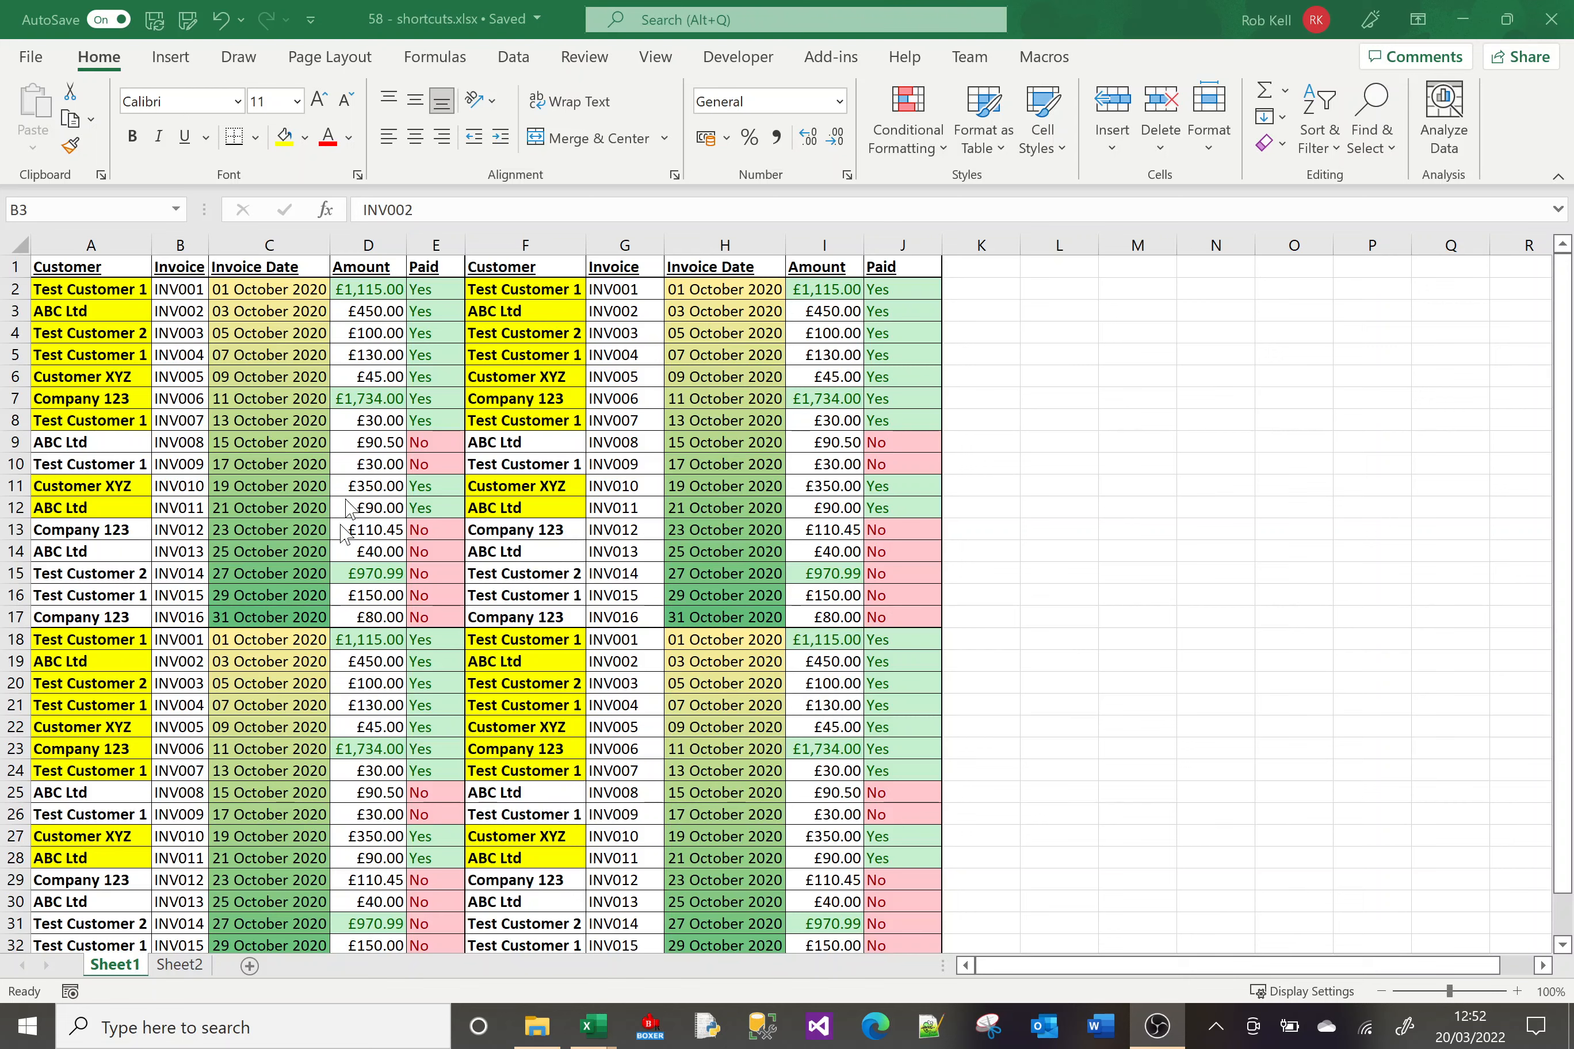
# Format the INV003 invoice cell B4 as bold, italic and underlined
pyautogui.click(301, 355)
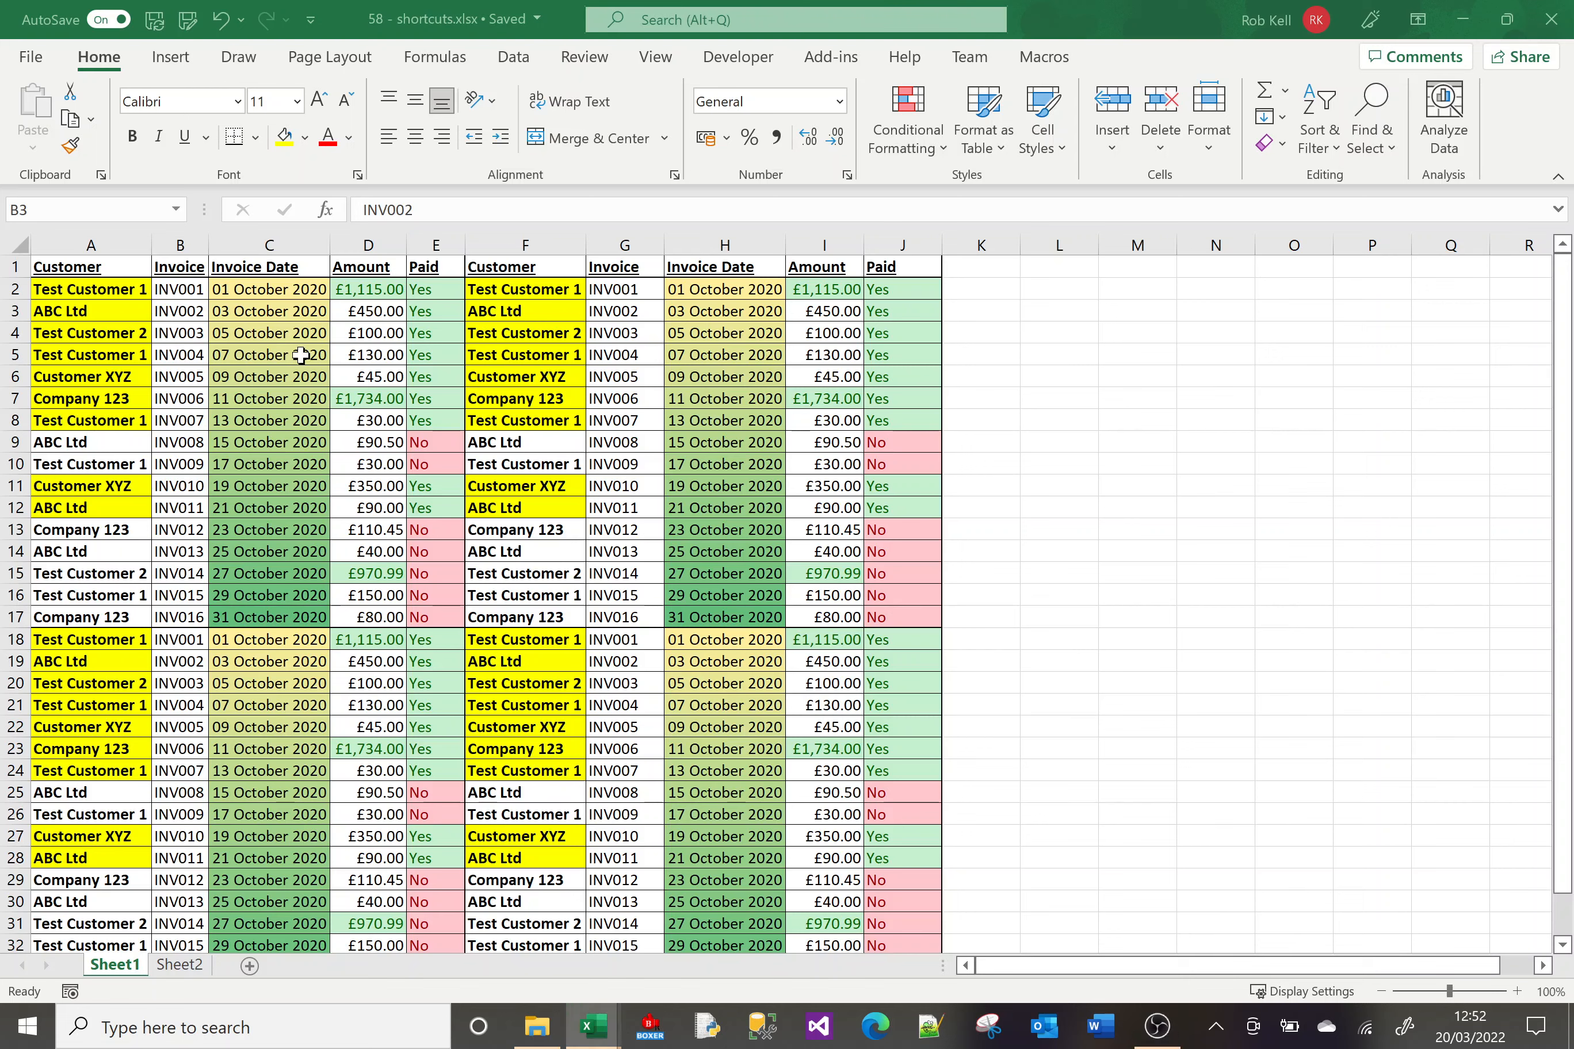
pyautogui.click(187, 330)
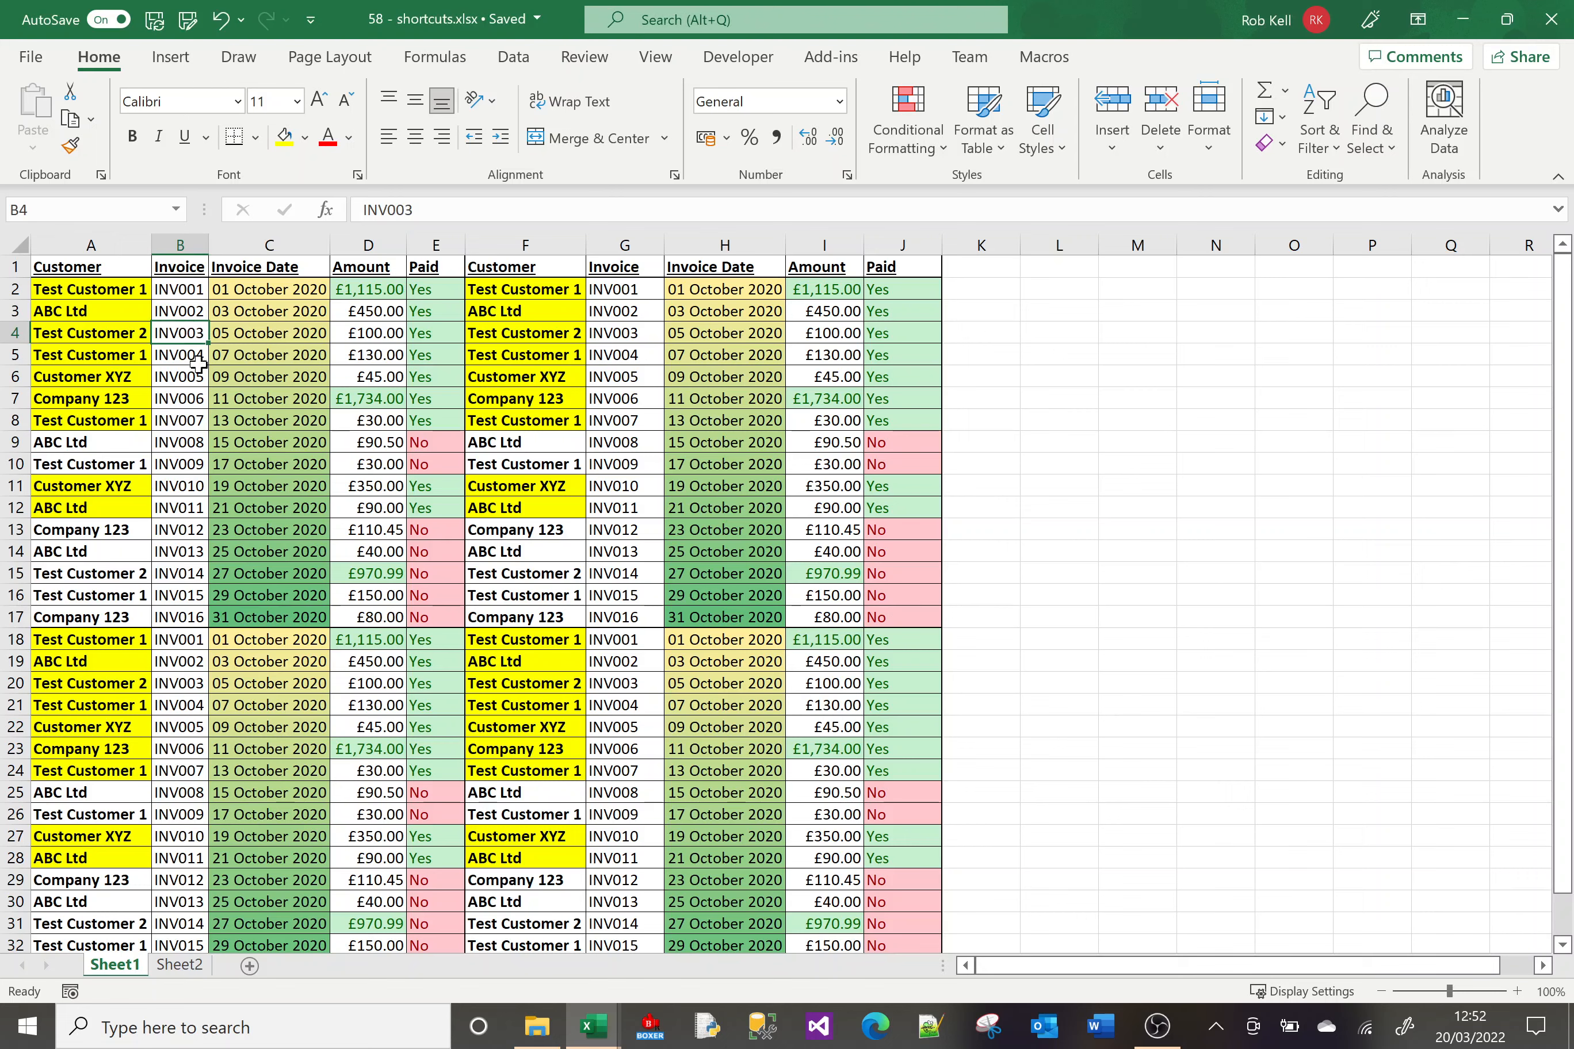
pyautogui.click(132, 137)
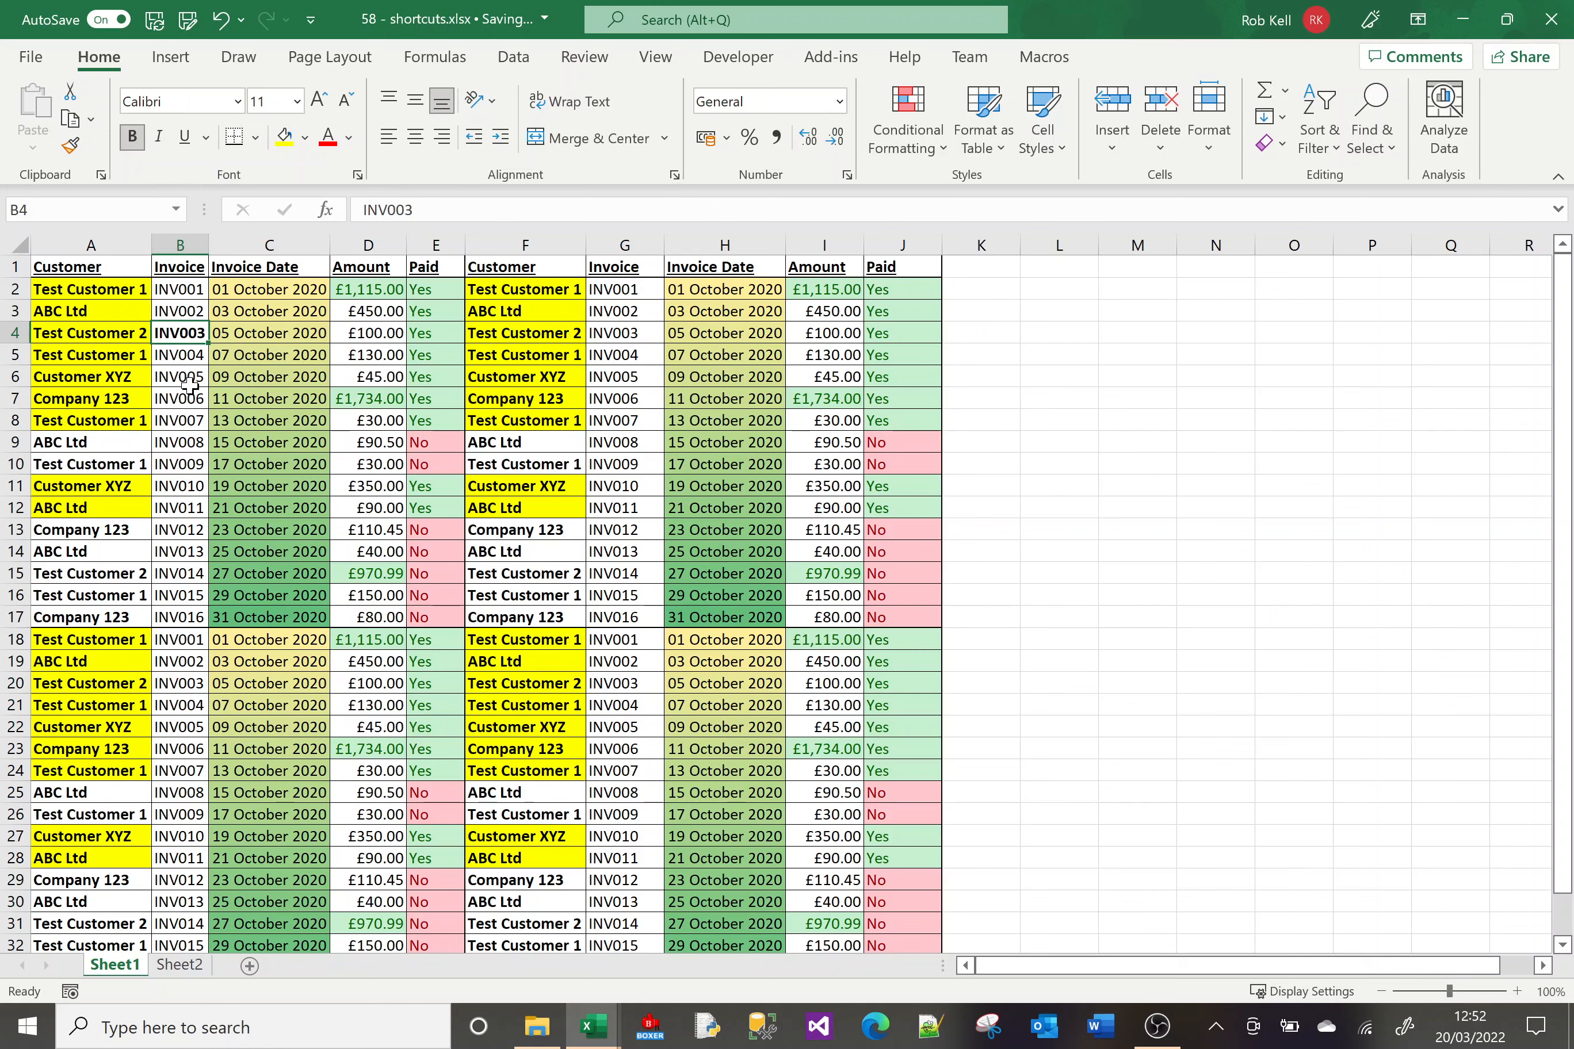
pyautogui.hotkey('ctrl', 'i')
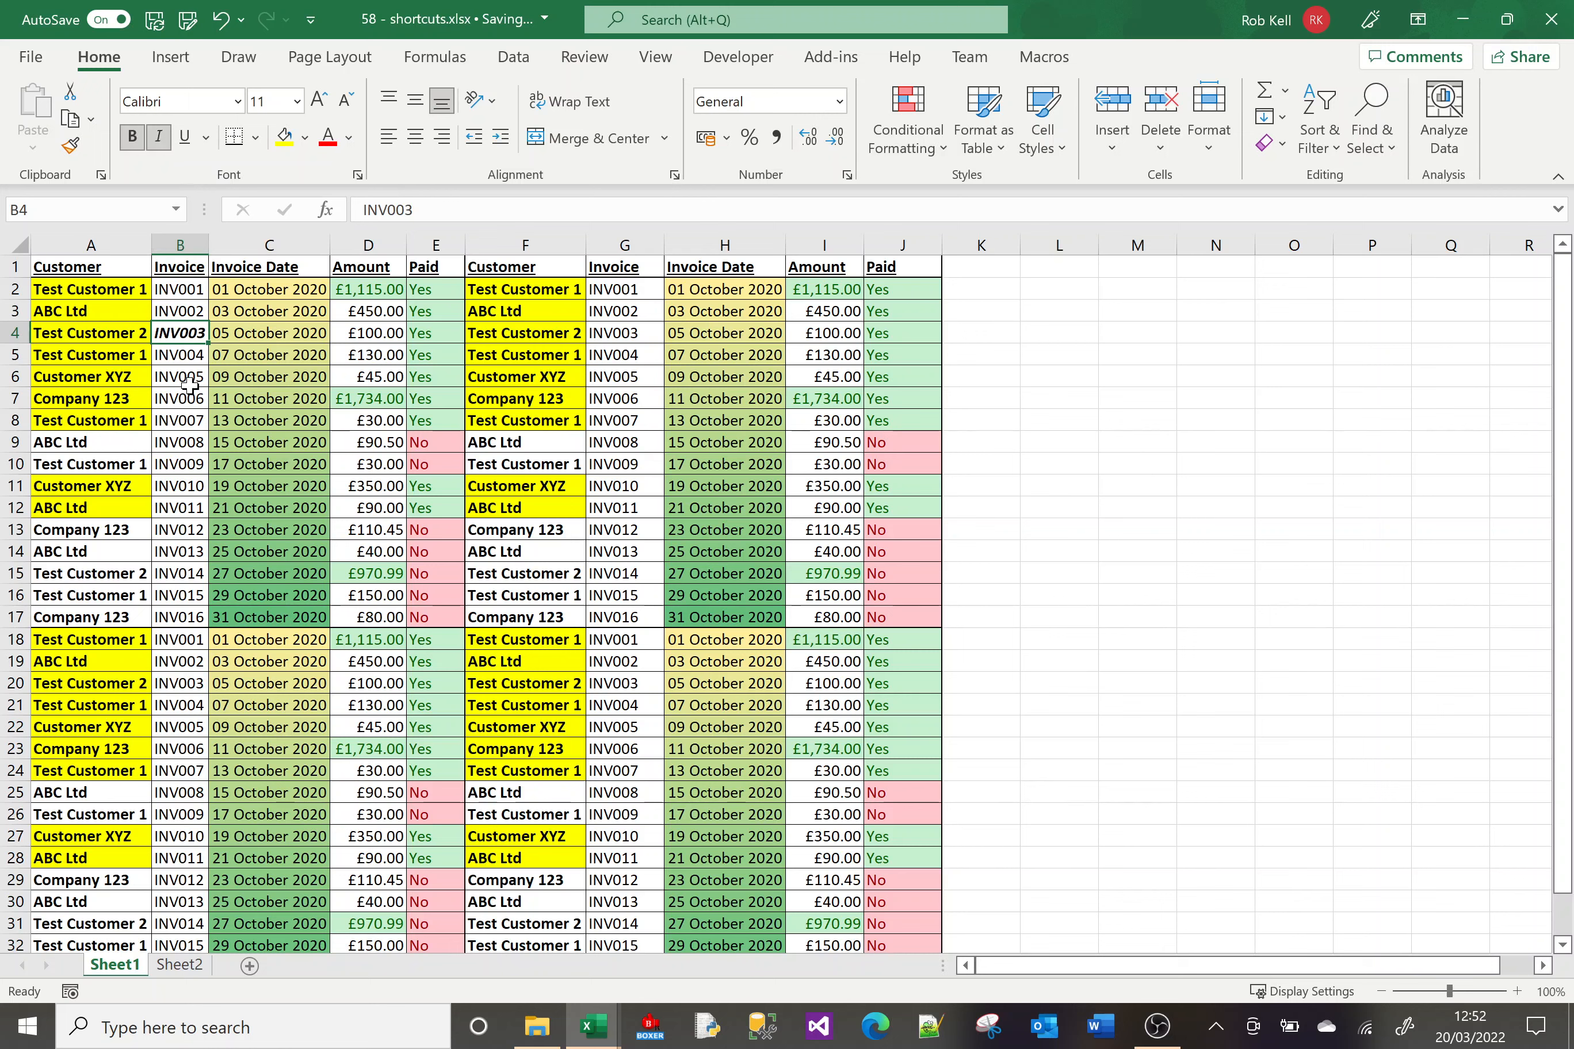
pyautogui.click(184, 145)
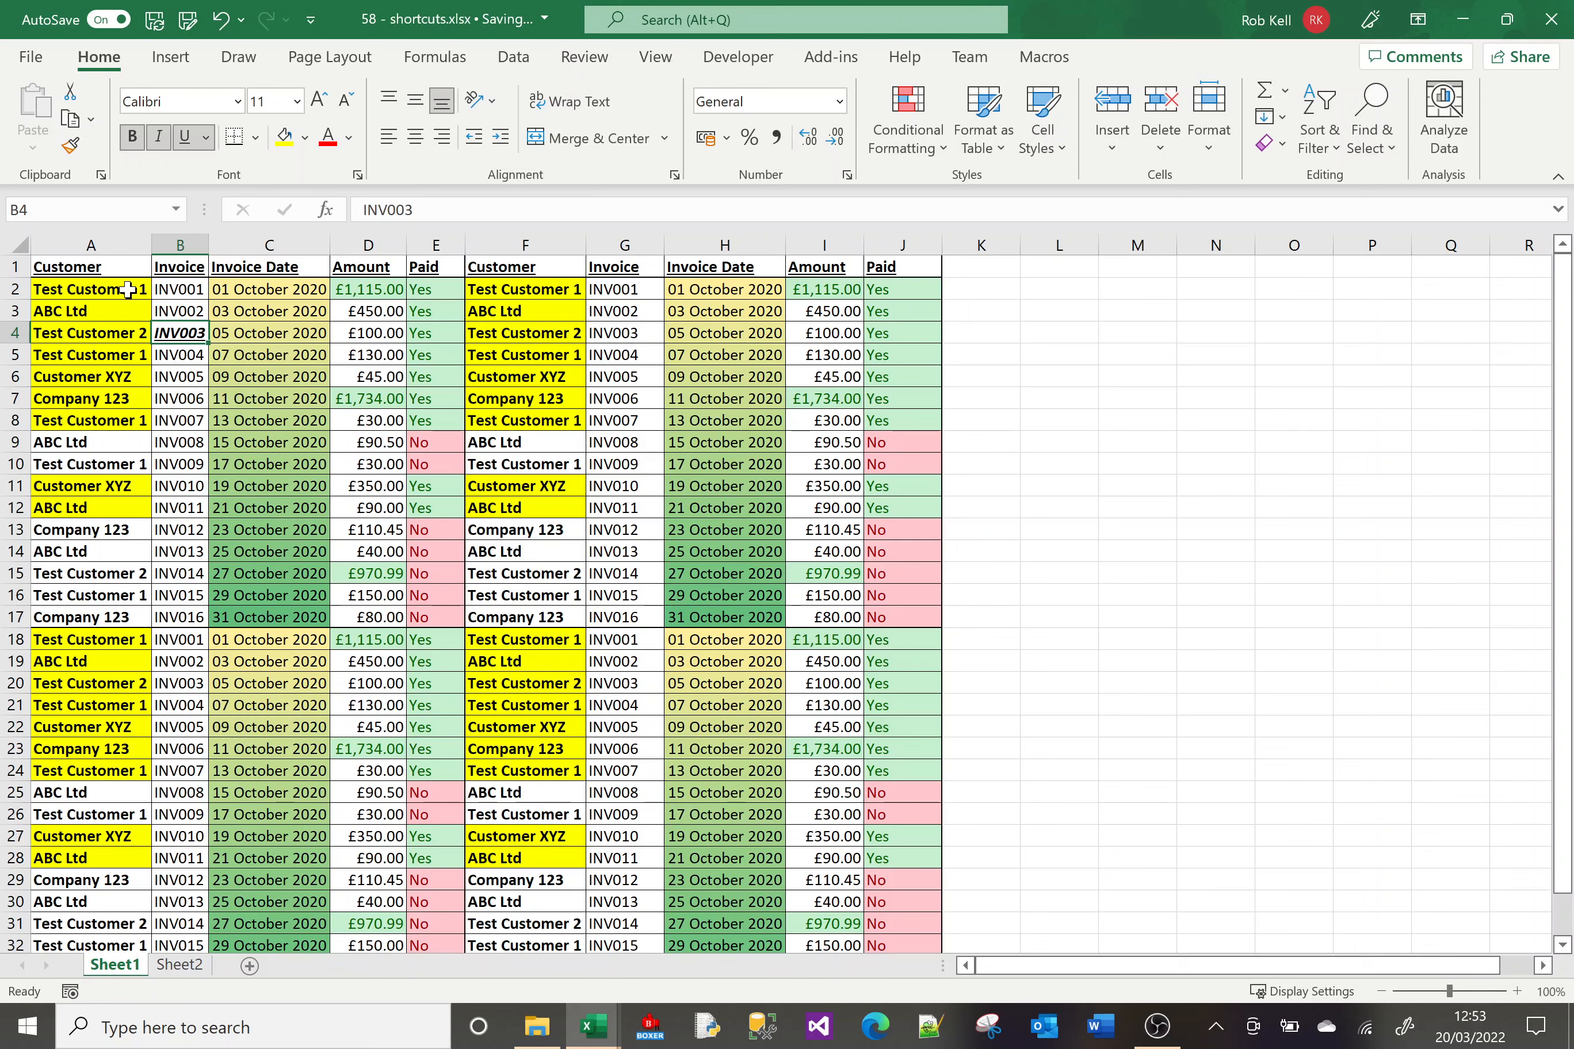
# Remove the underline, italic and bold formatting from invoice cell B4
pyautogui.hotkey('ctrl', 'u')
pyautogui.hotkey('ctrl', 'i')
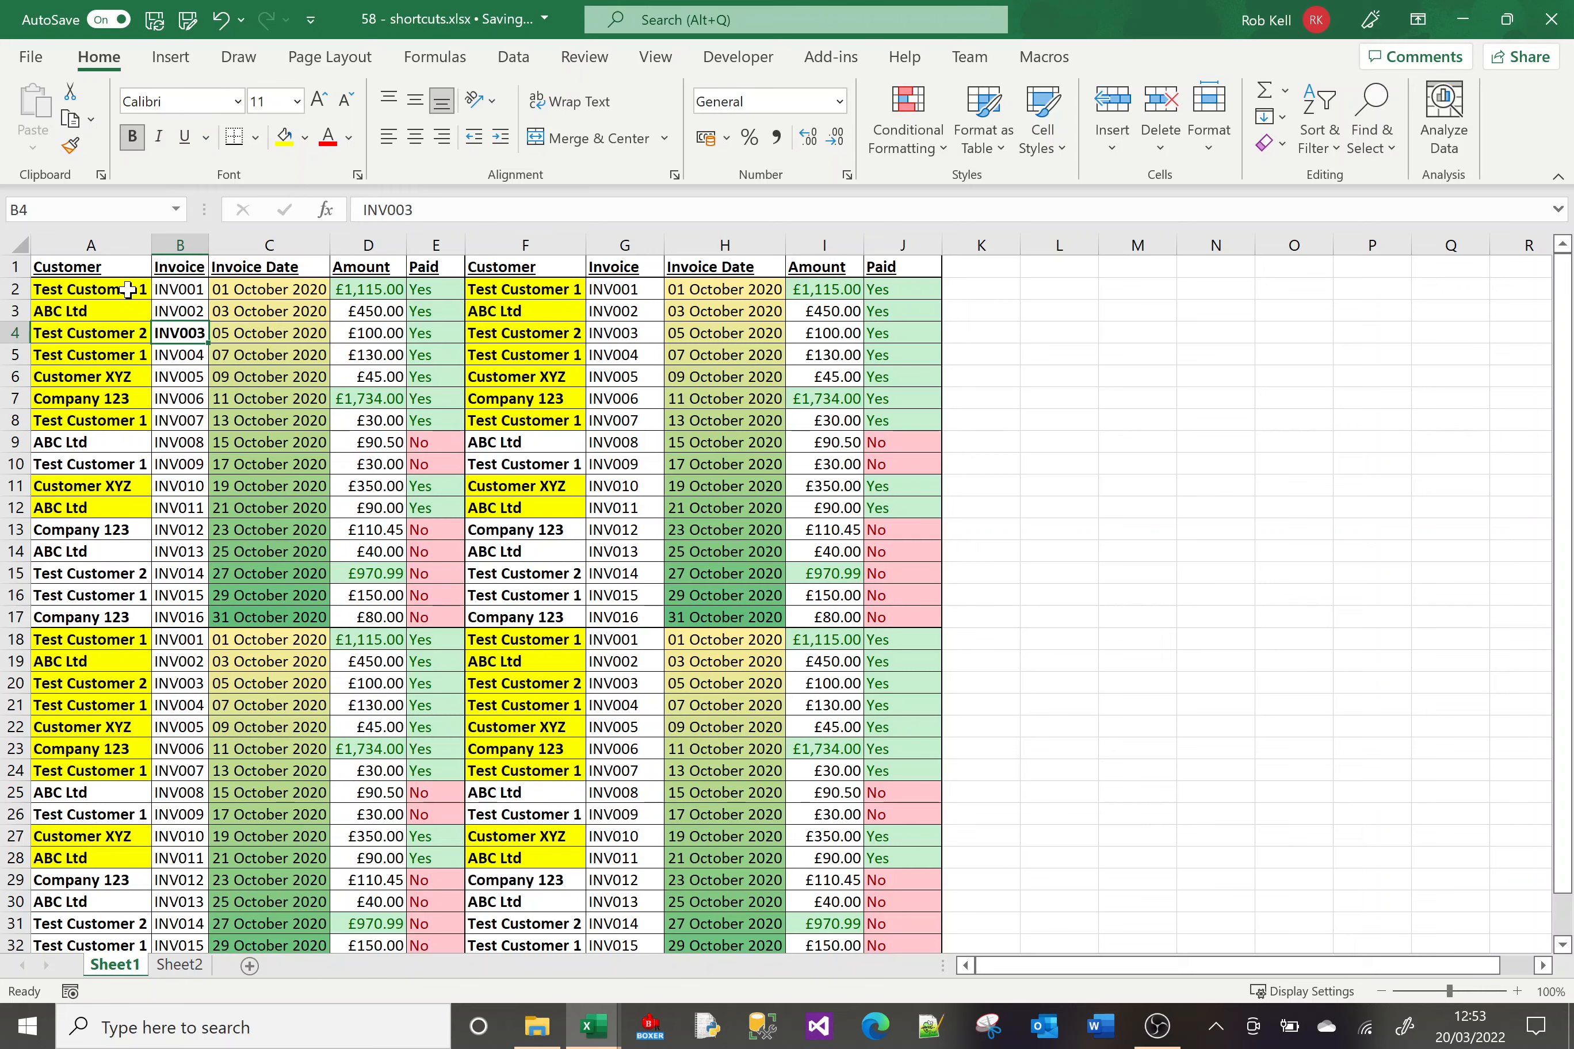
pyautogui.hotkey('ctrl', 'b')
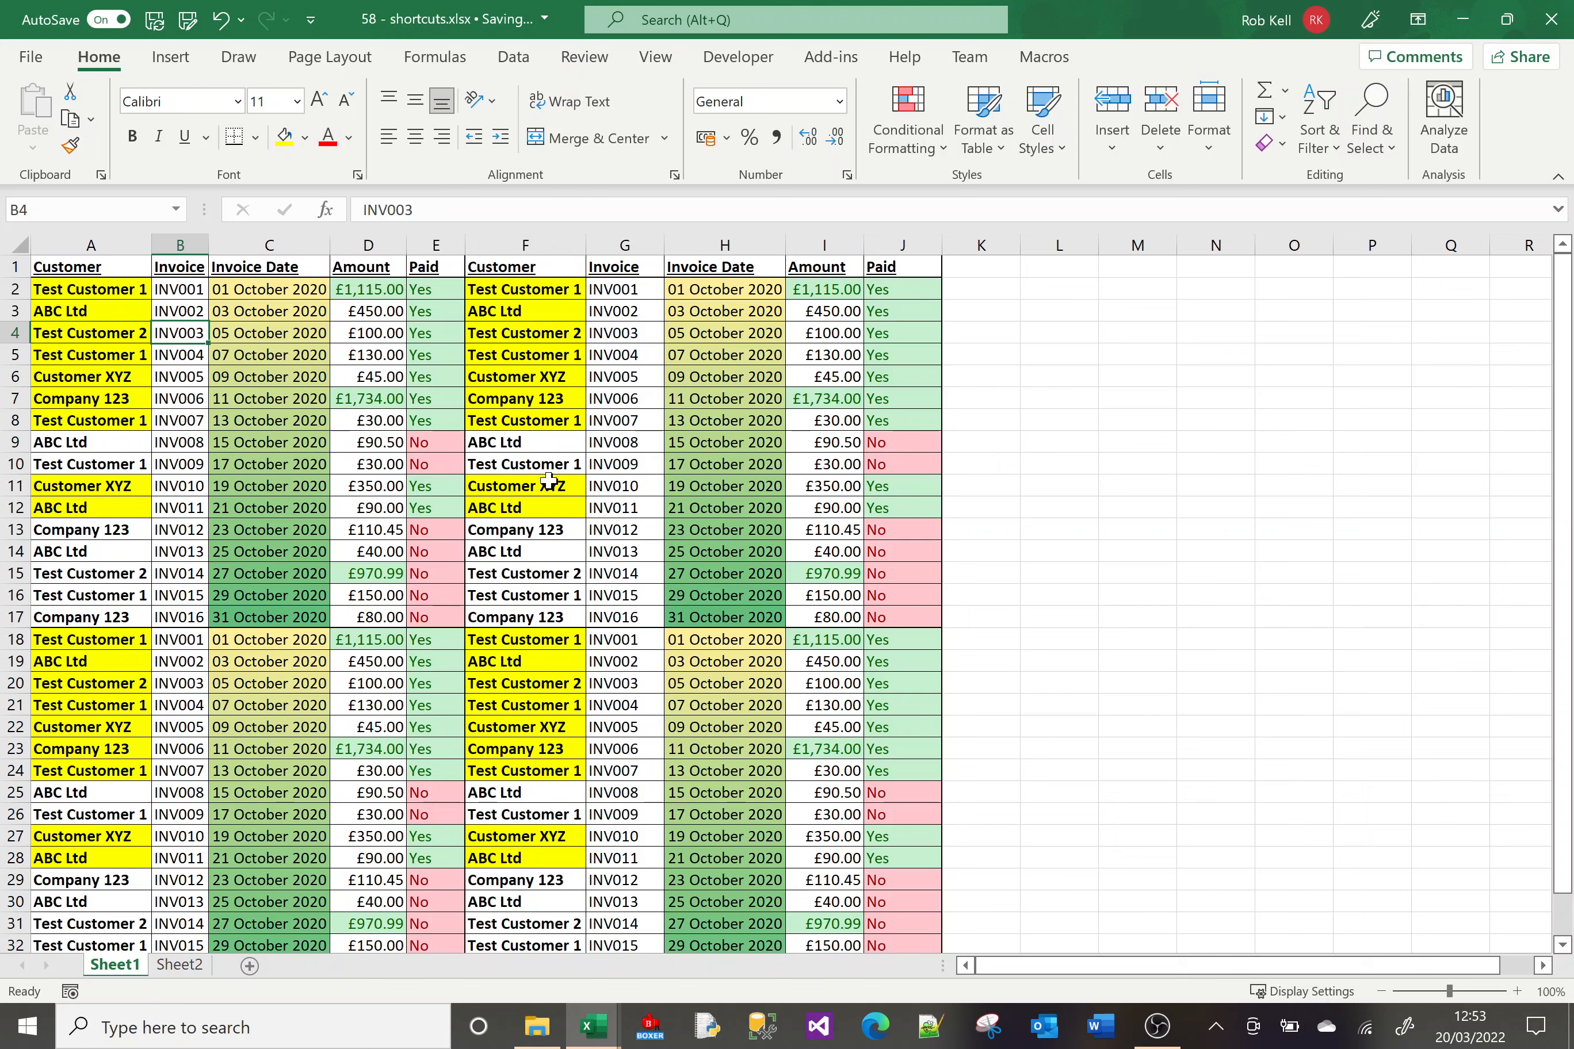
pyautogui.click(549, 481)
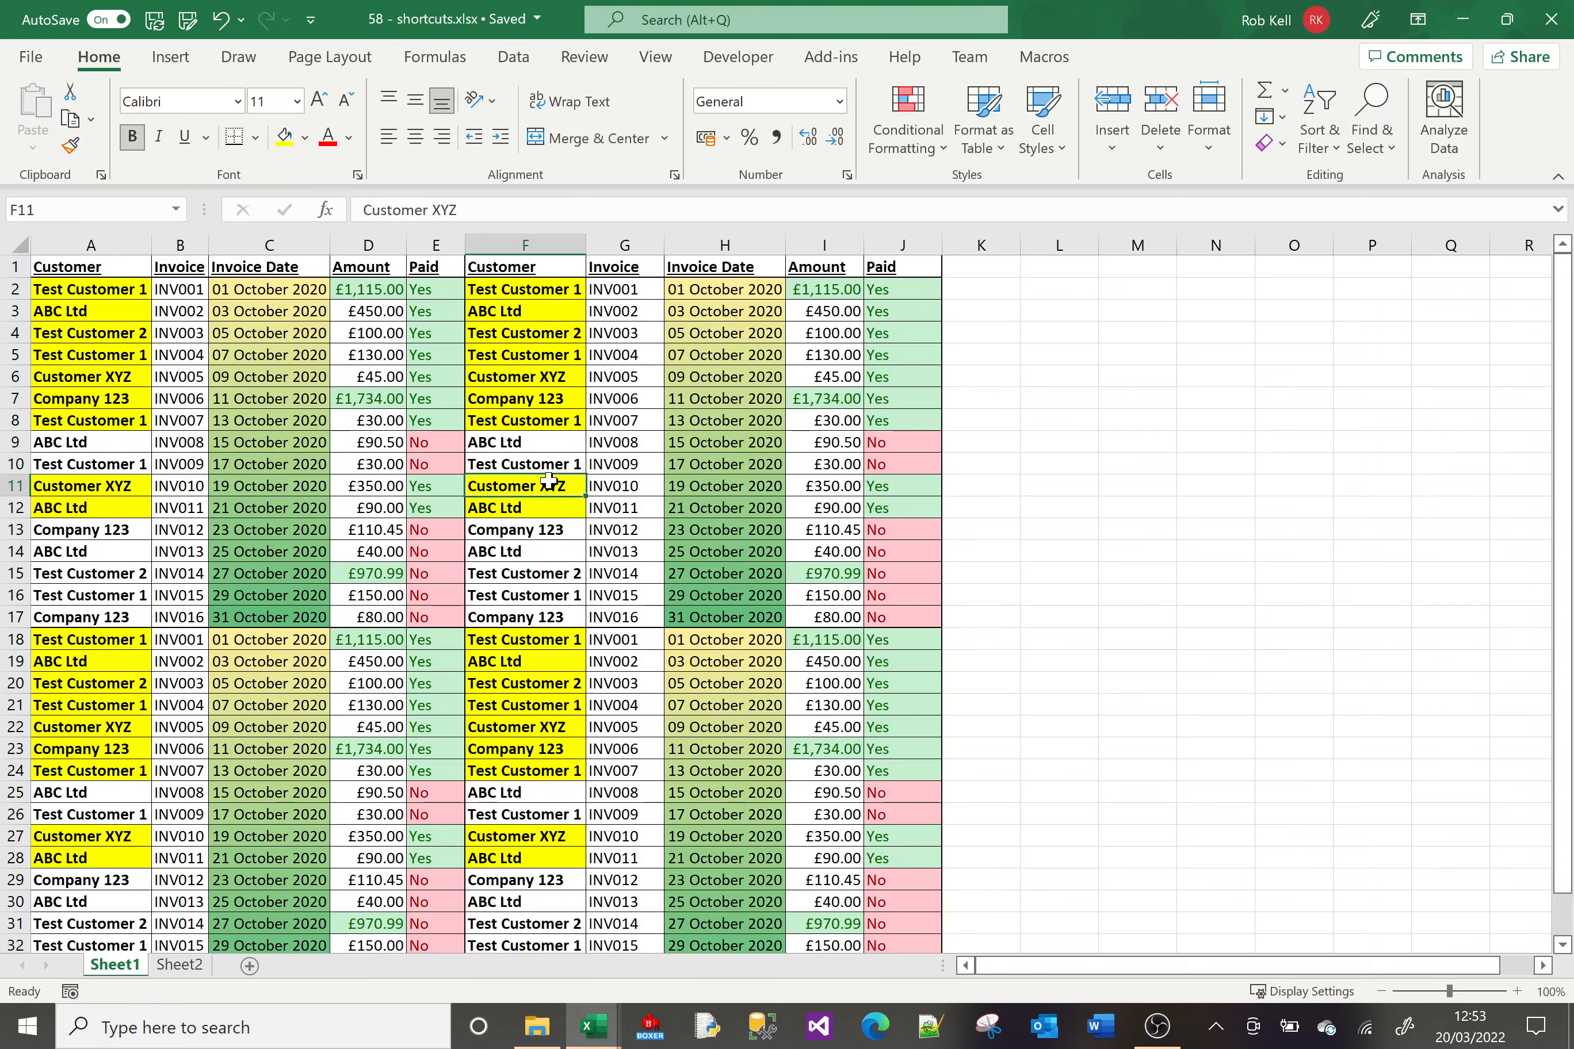
pyautogui.click(179, 351)
pyautogui.click(177, 338)
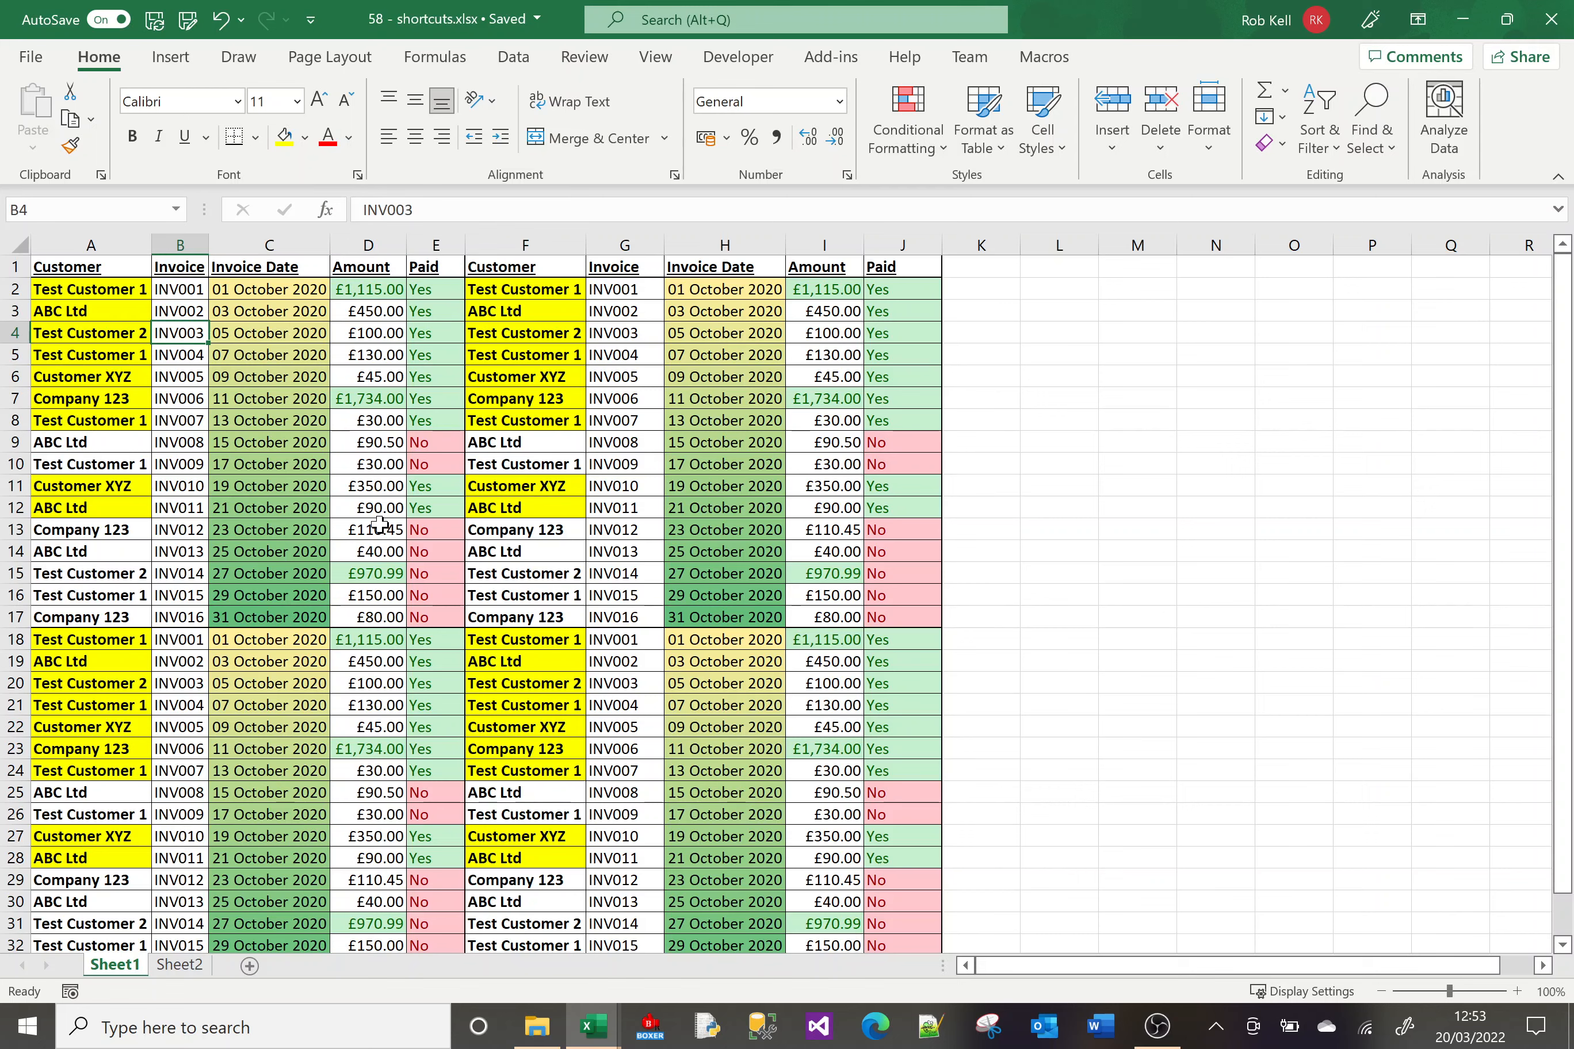
pyautogui.press('F6')
pyautogui.press('alt')
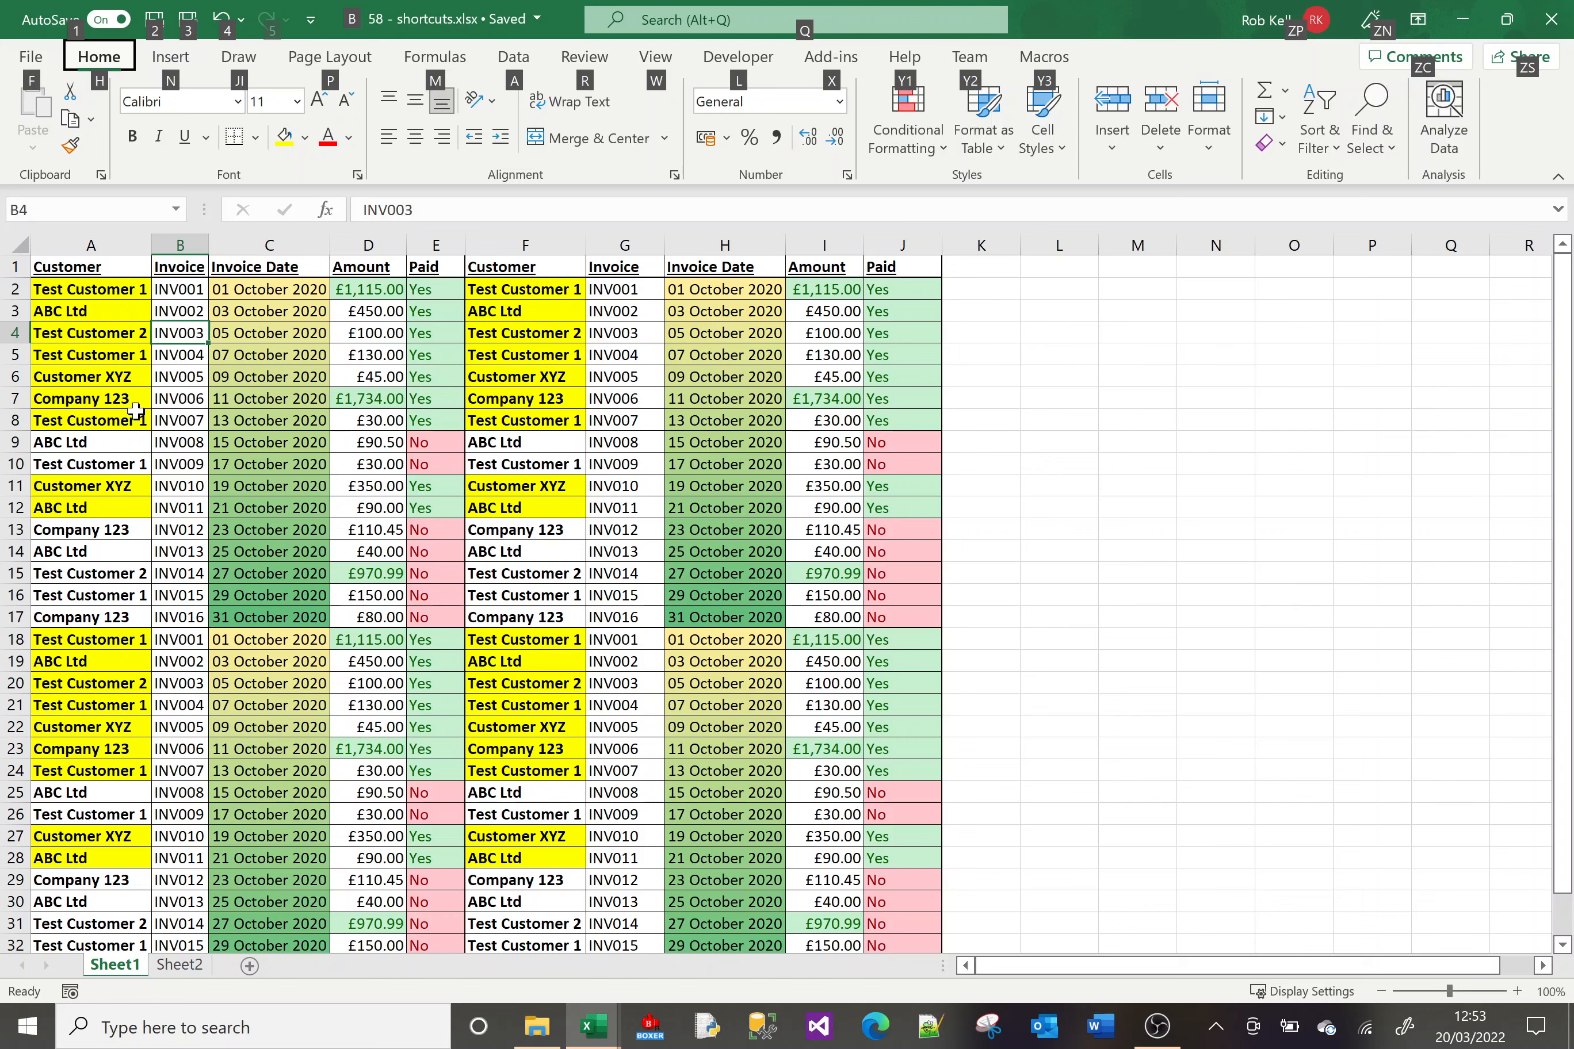
pyautogui.press('Escape')
# Set the font colour of invoice cell B4 to the standard red
pyautogui.hotkey('alt', 'h')
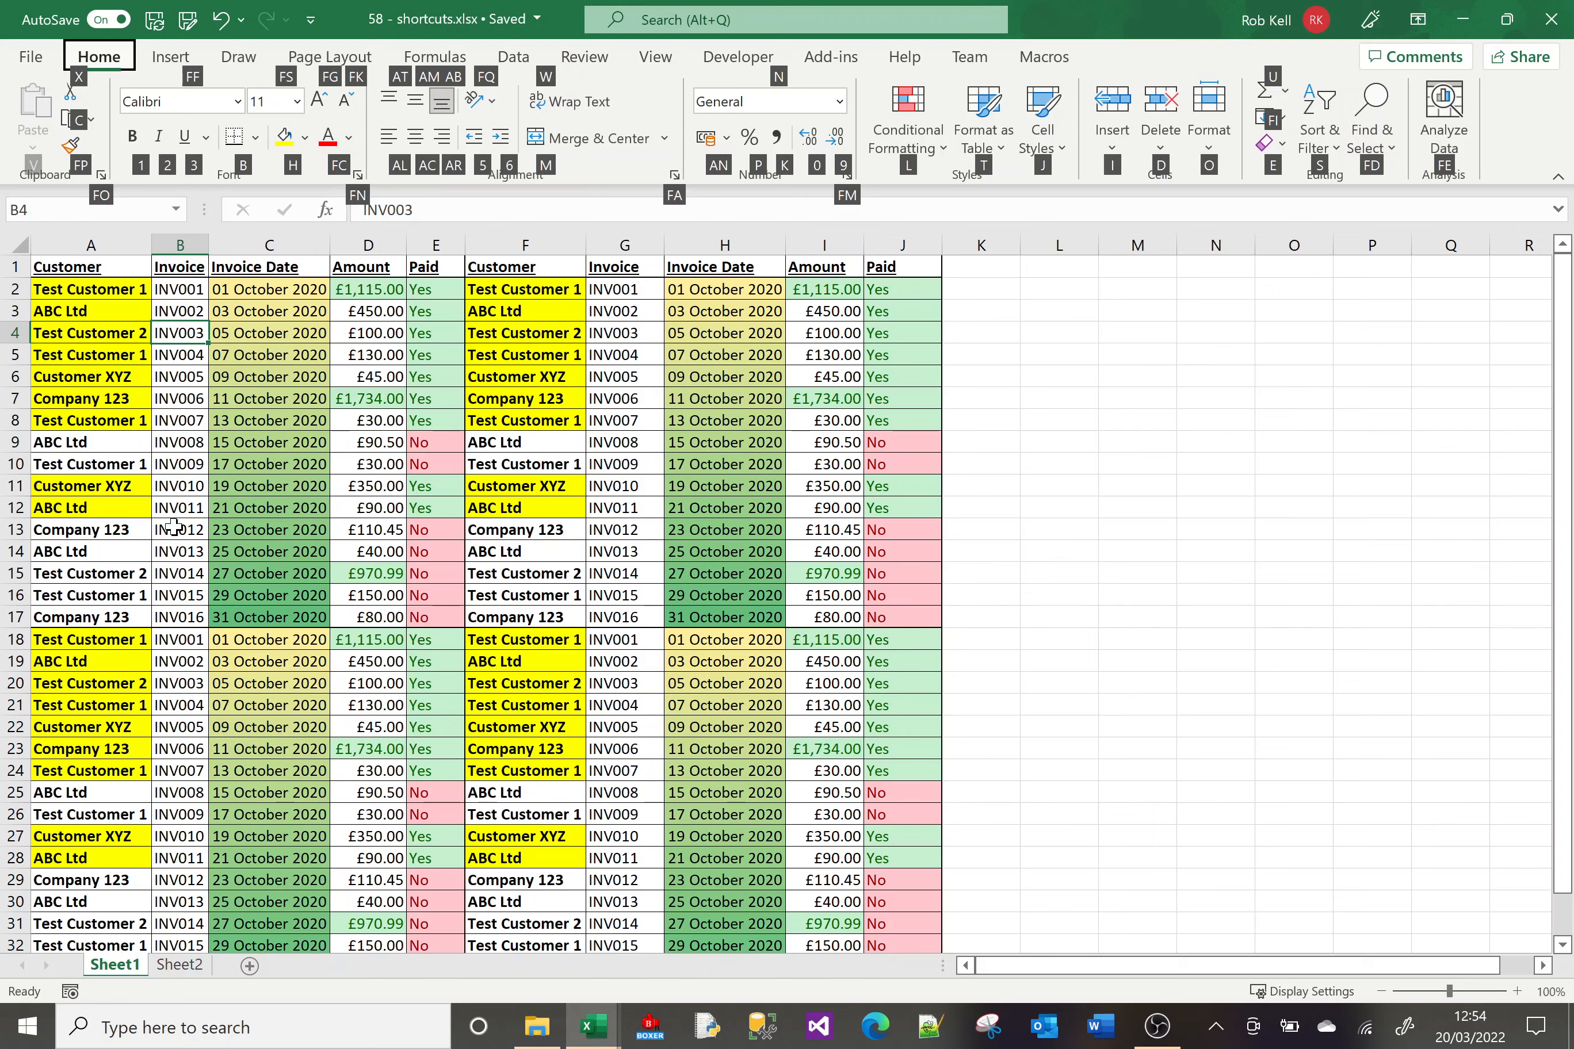
pyautogui.press('f')
pyautogui.press('c')
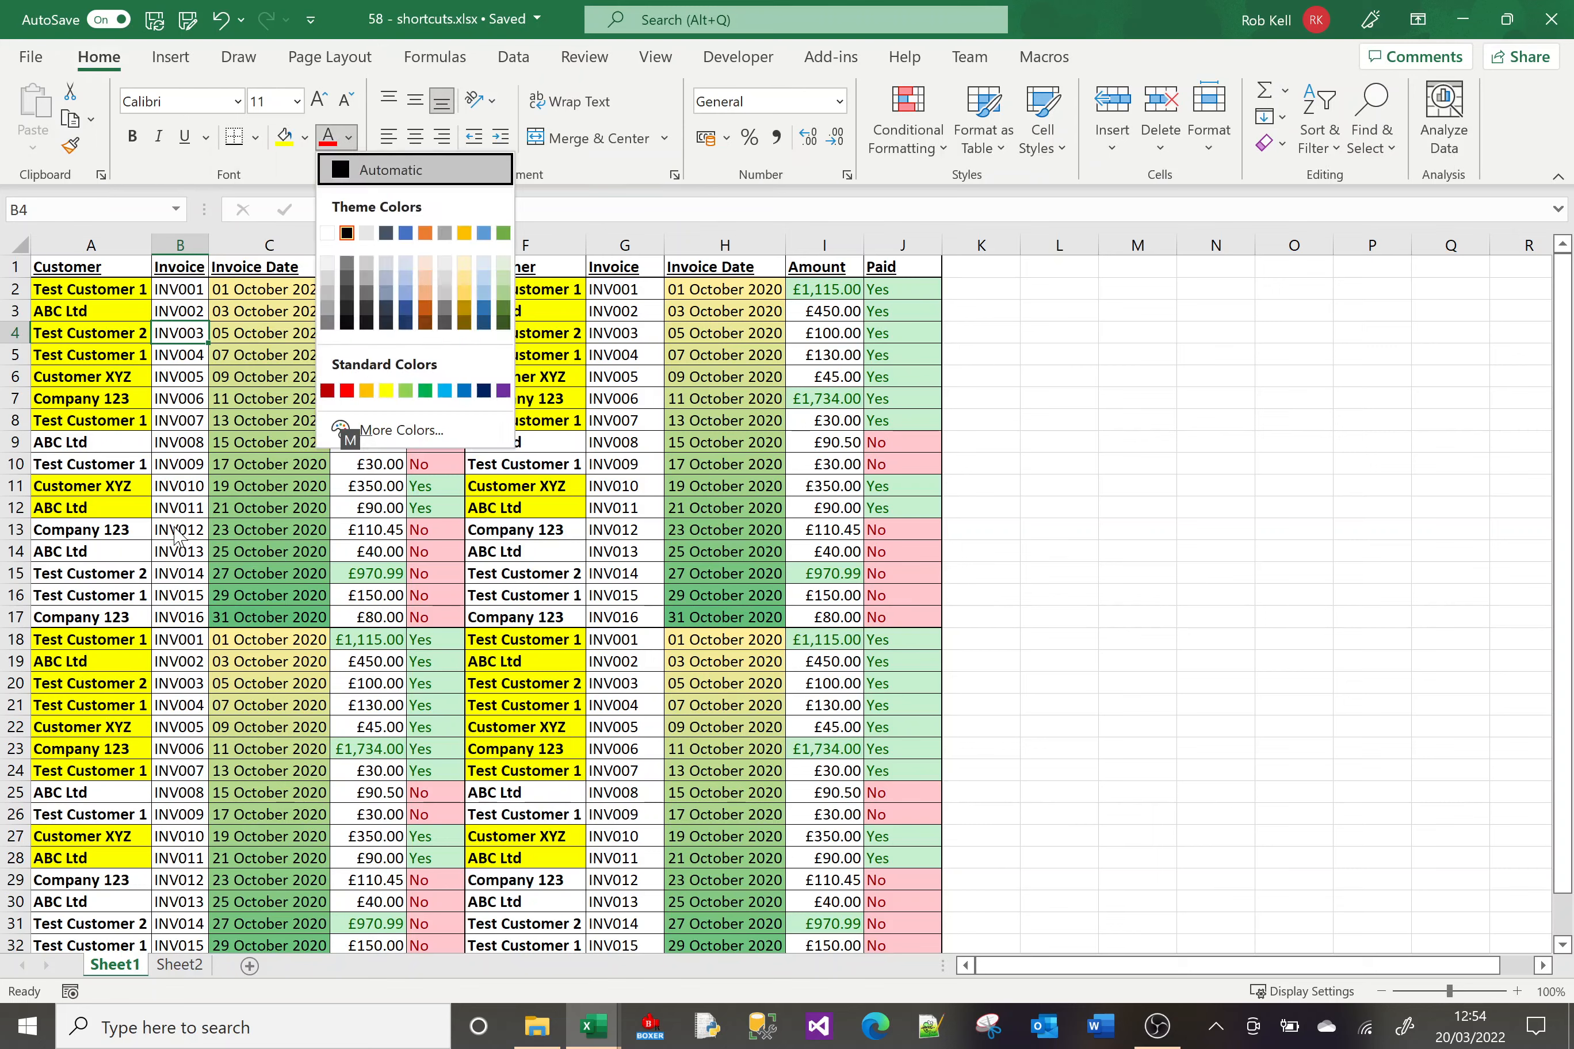
pyautogui.press('Down')
pyautogui.press('Down')
pyautogui.press('Down')
pyautogui.press('Right')
pyautogui.press('Down')
pyautogui.press('Down')
pyautogui.press('Down')
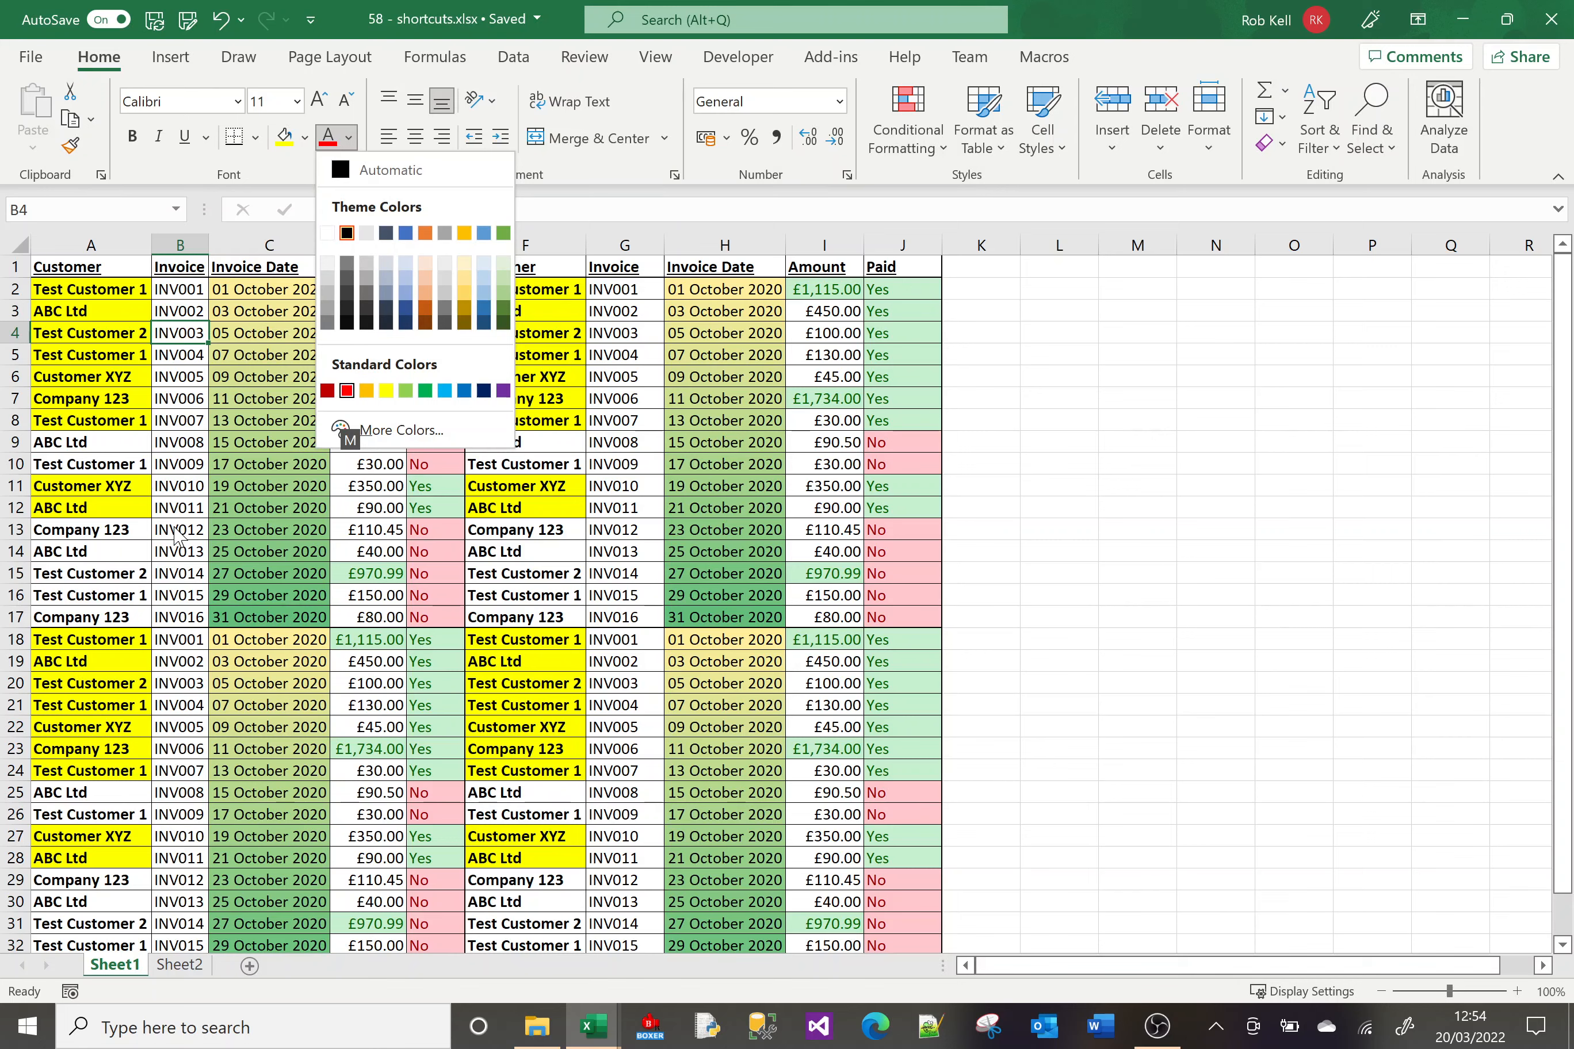
pyautogui.press('Return')
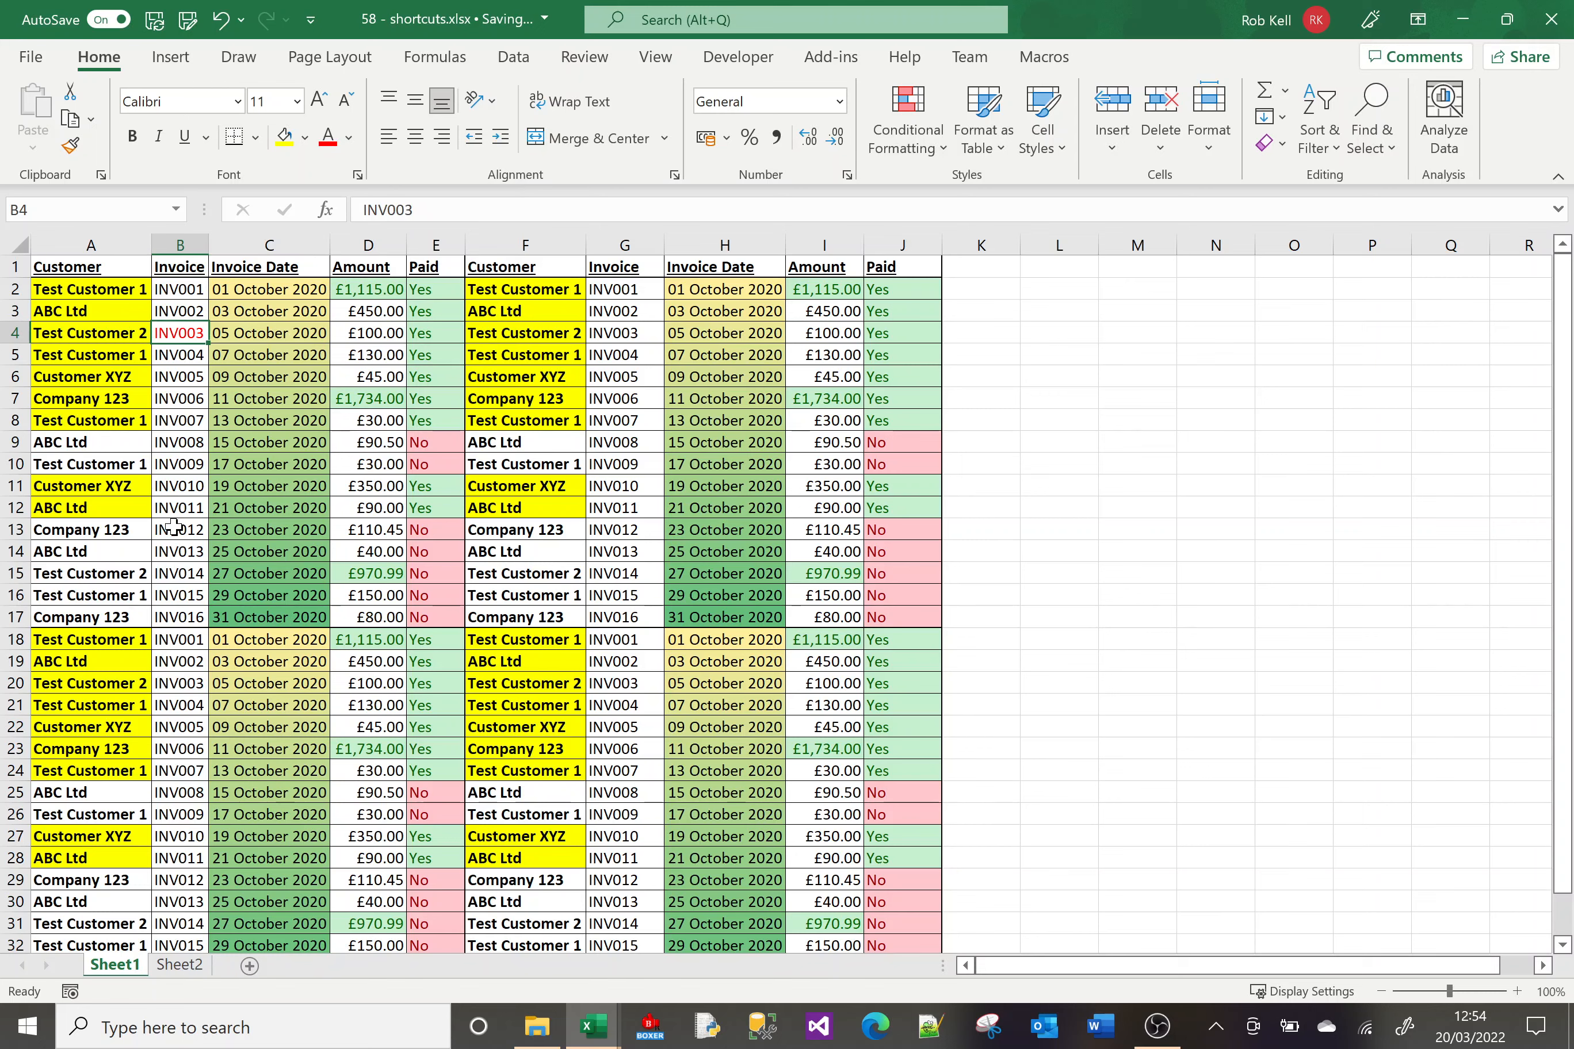
# Sort the invoice table in ascending order by the Invoice column B
pyautogui.press('alt')
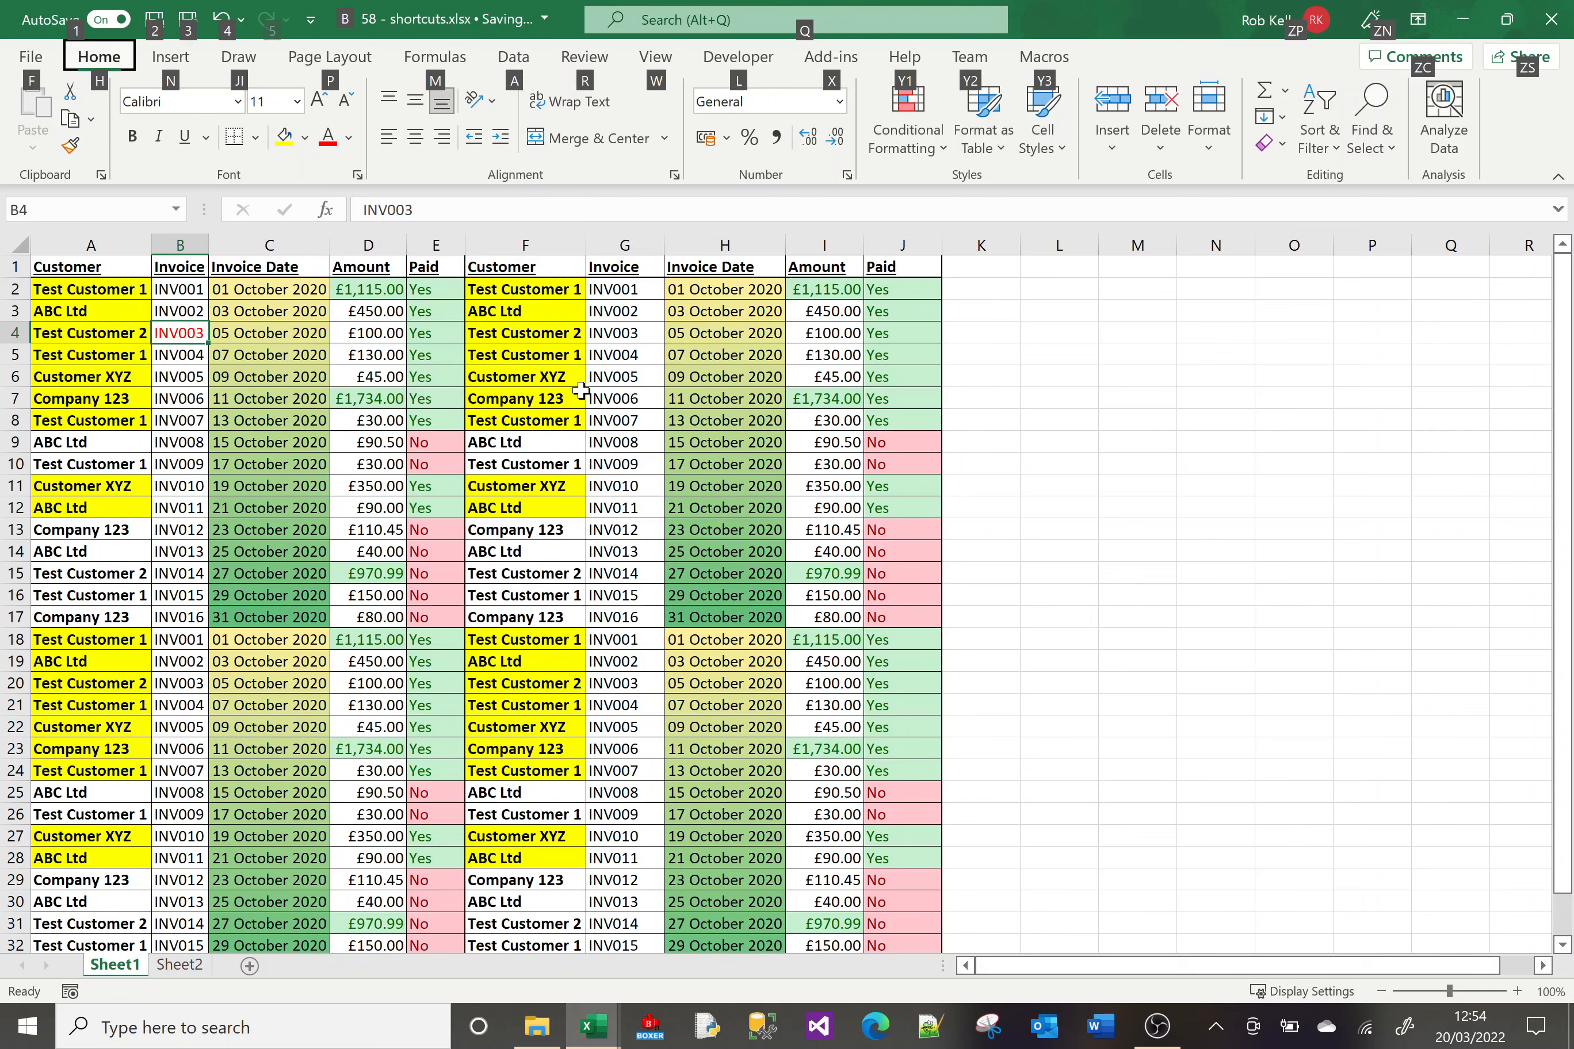
pyautogui.press('a')
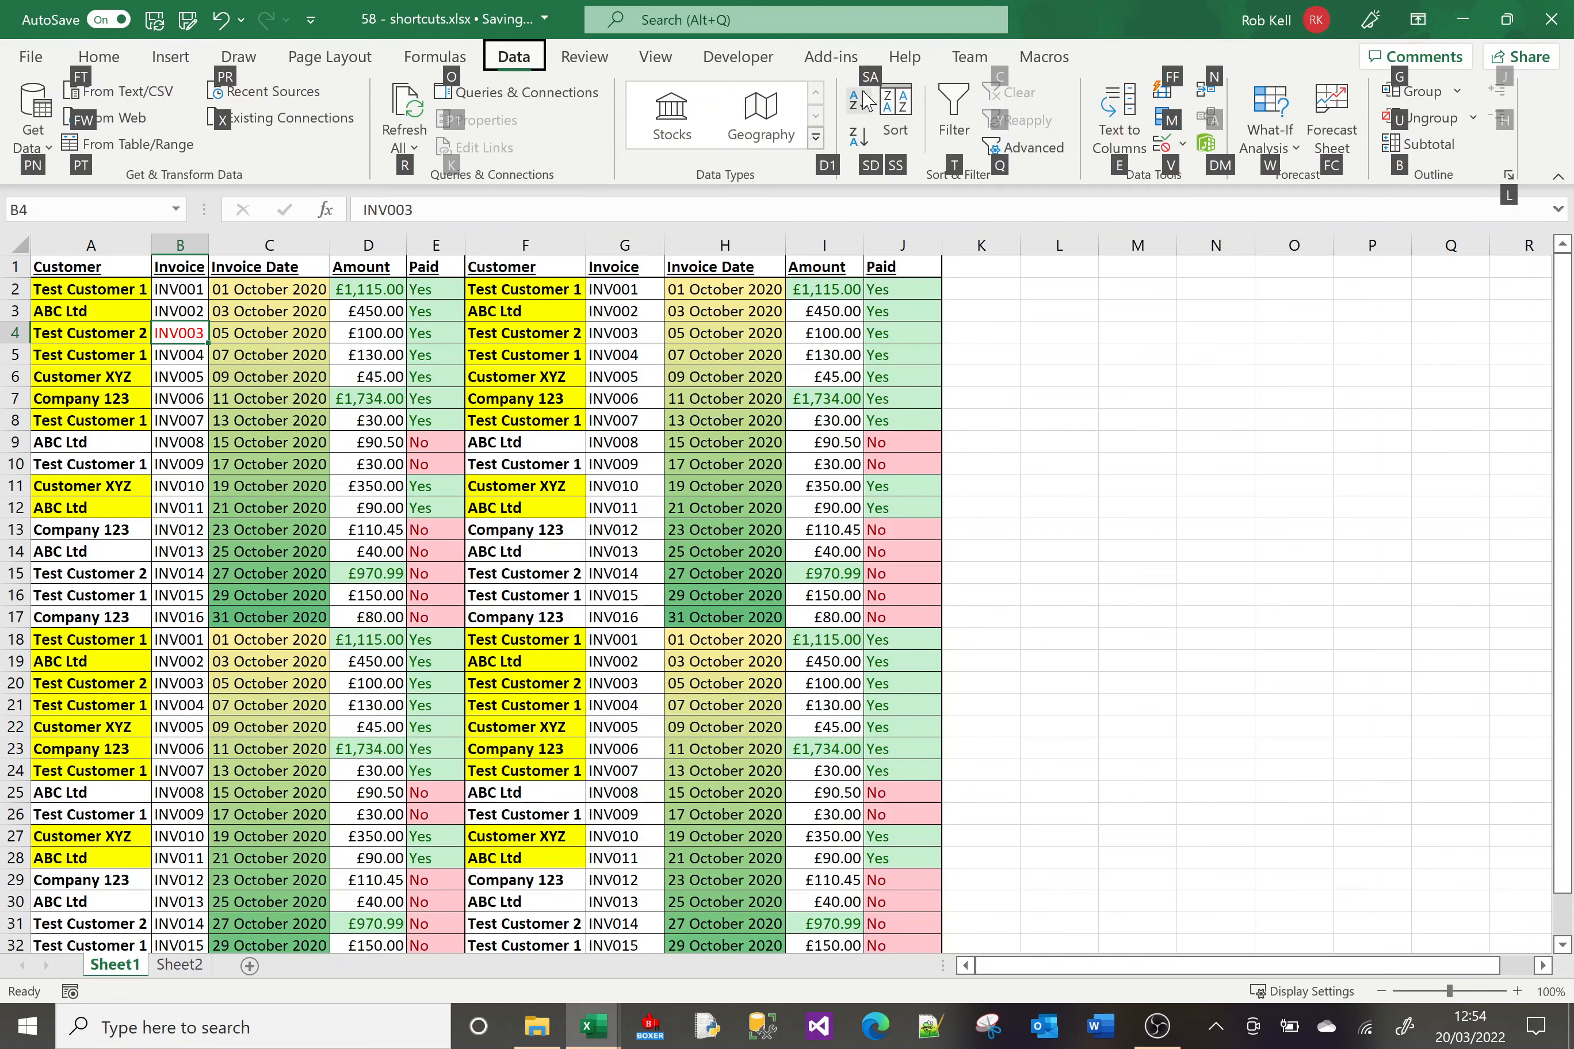
pyautogui.press('s')
pyautogui.press('a')
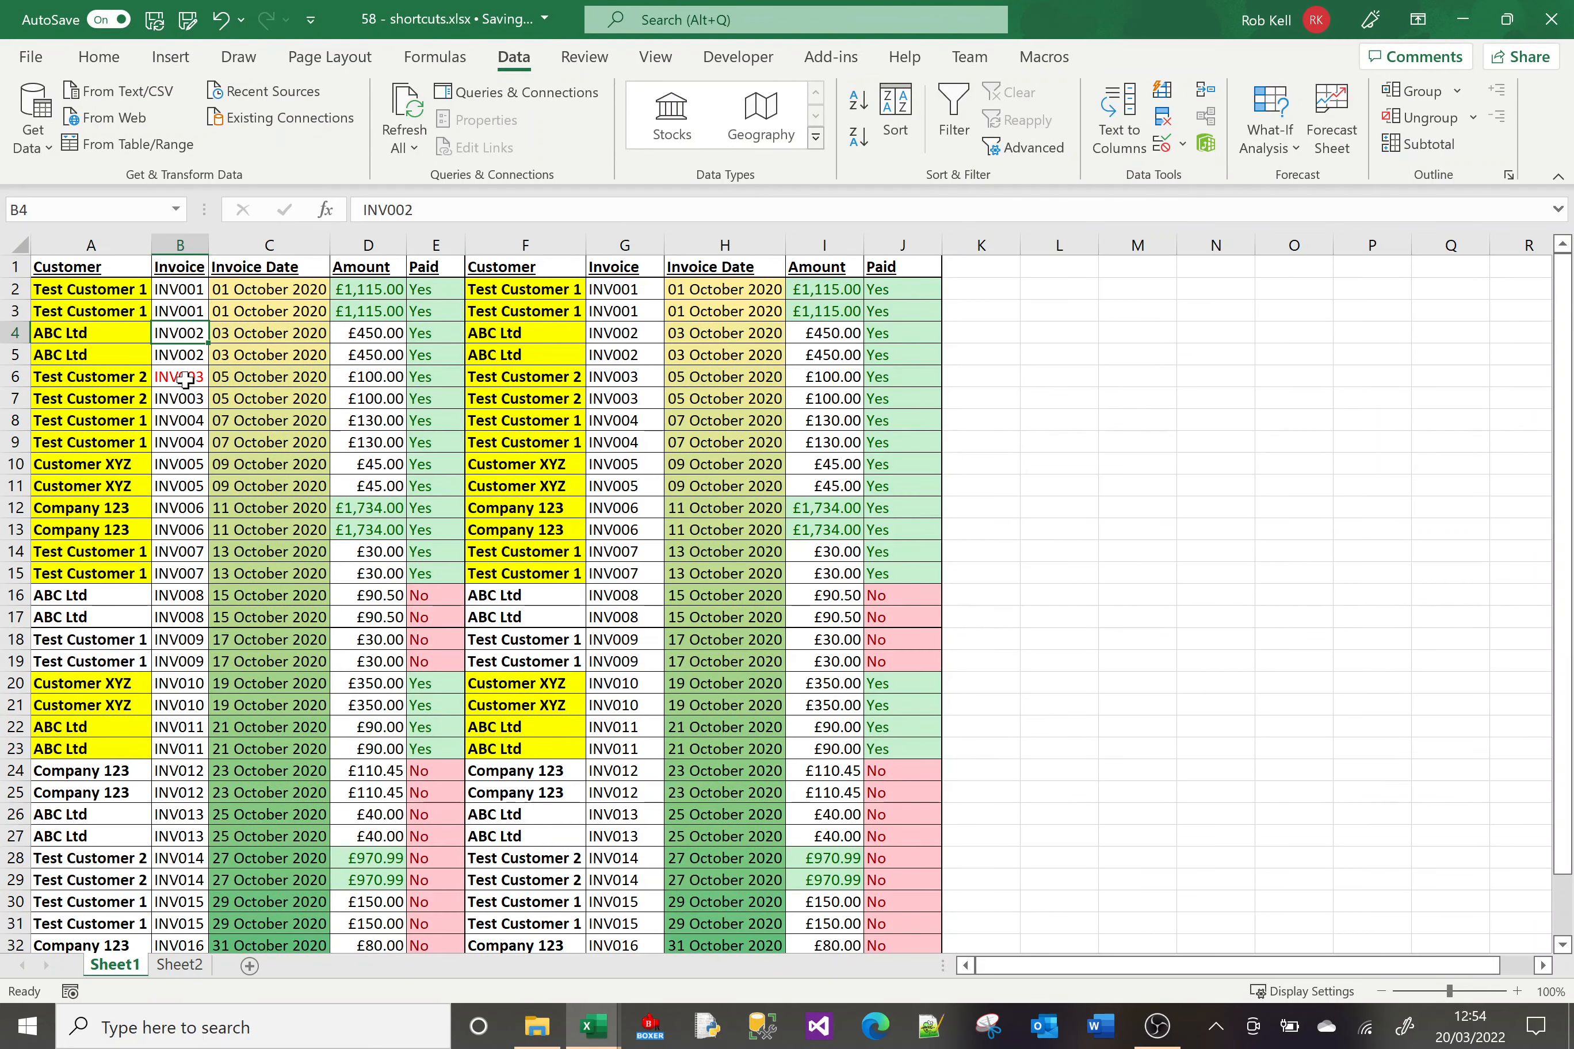
pyautogui.press('alt')
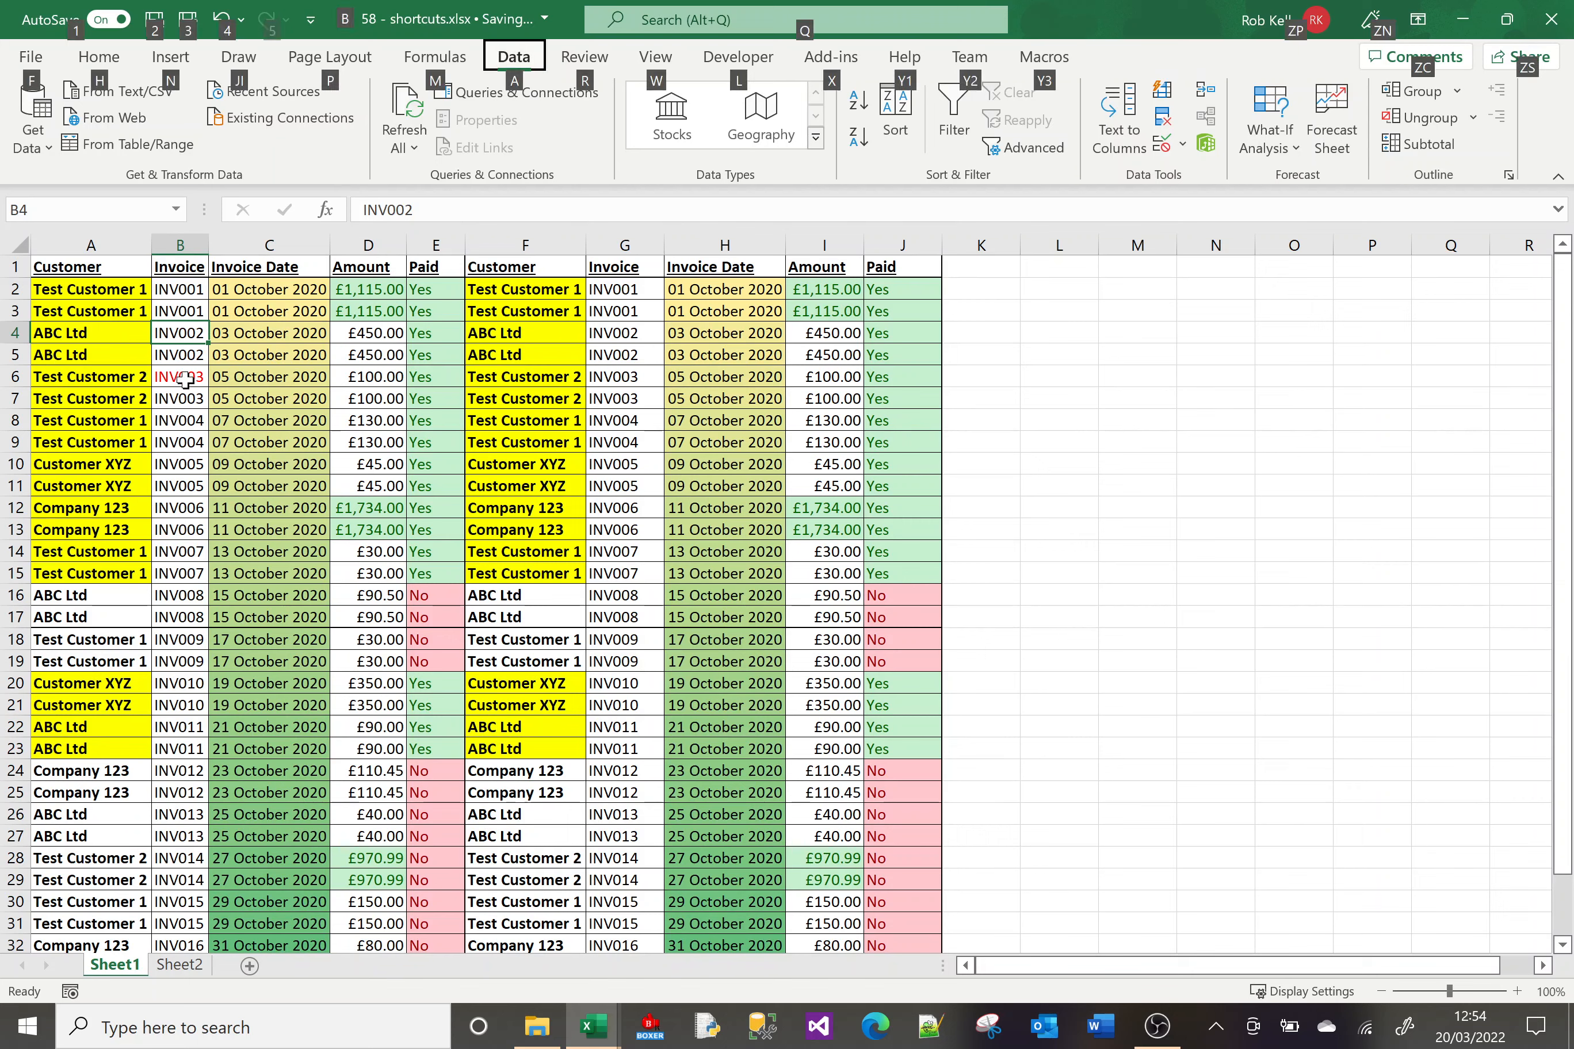
pyautogui.press('h')
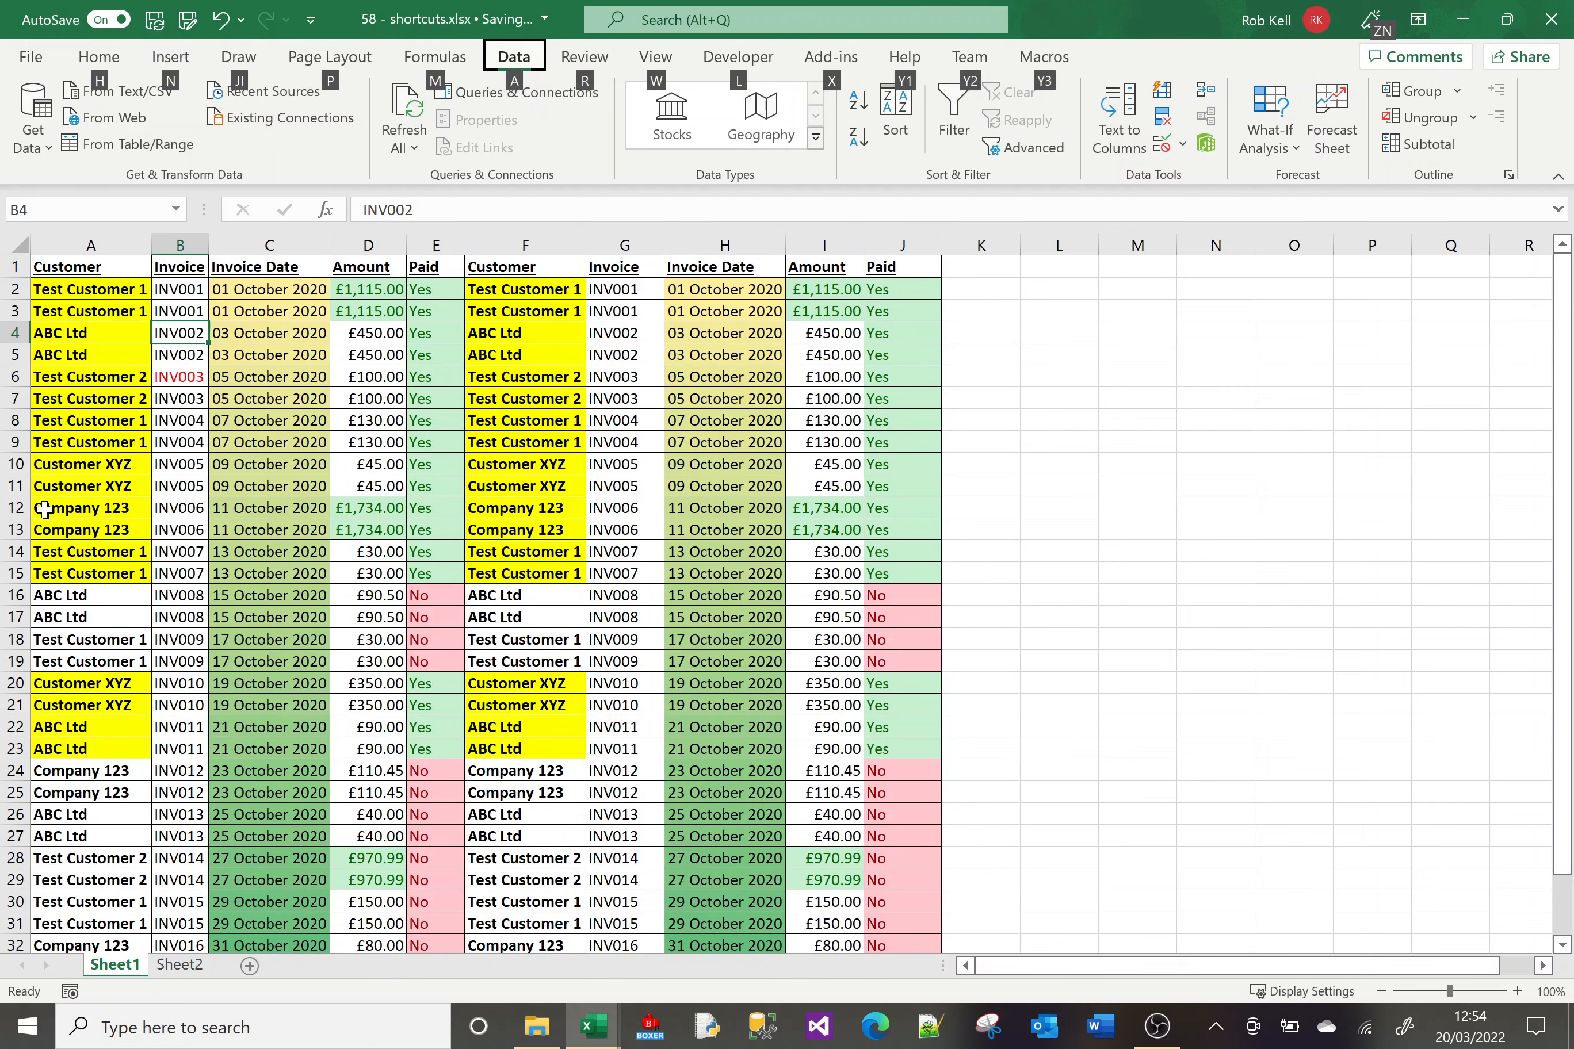
pyautogui.hotkey('alt', 'h')
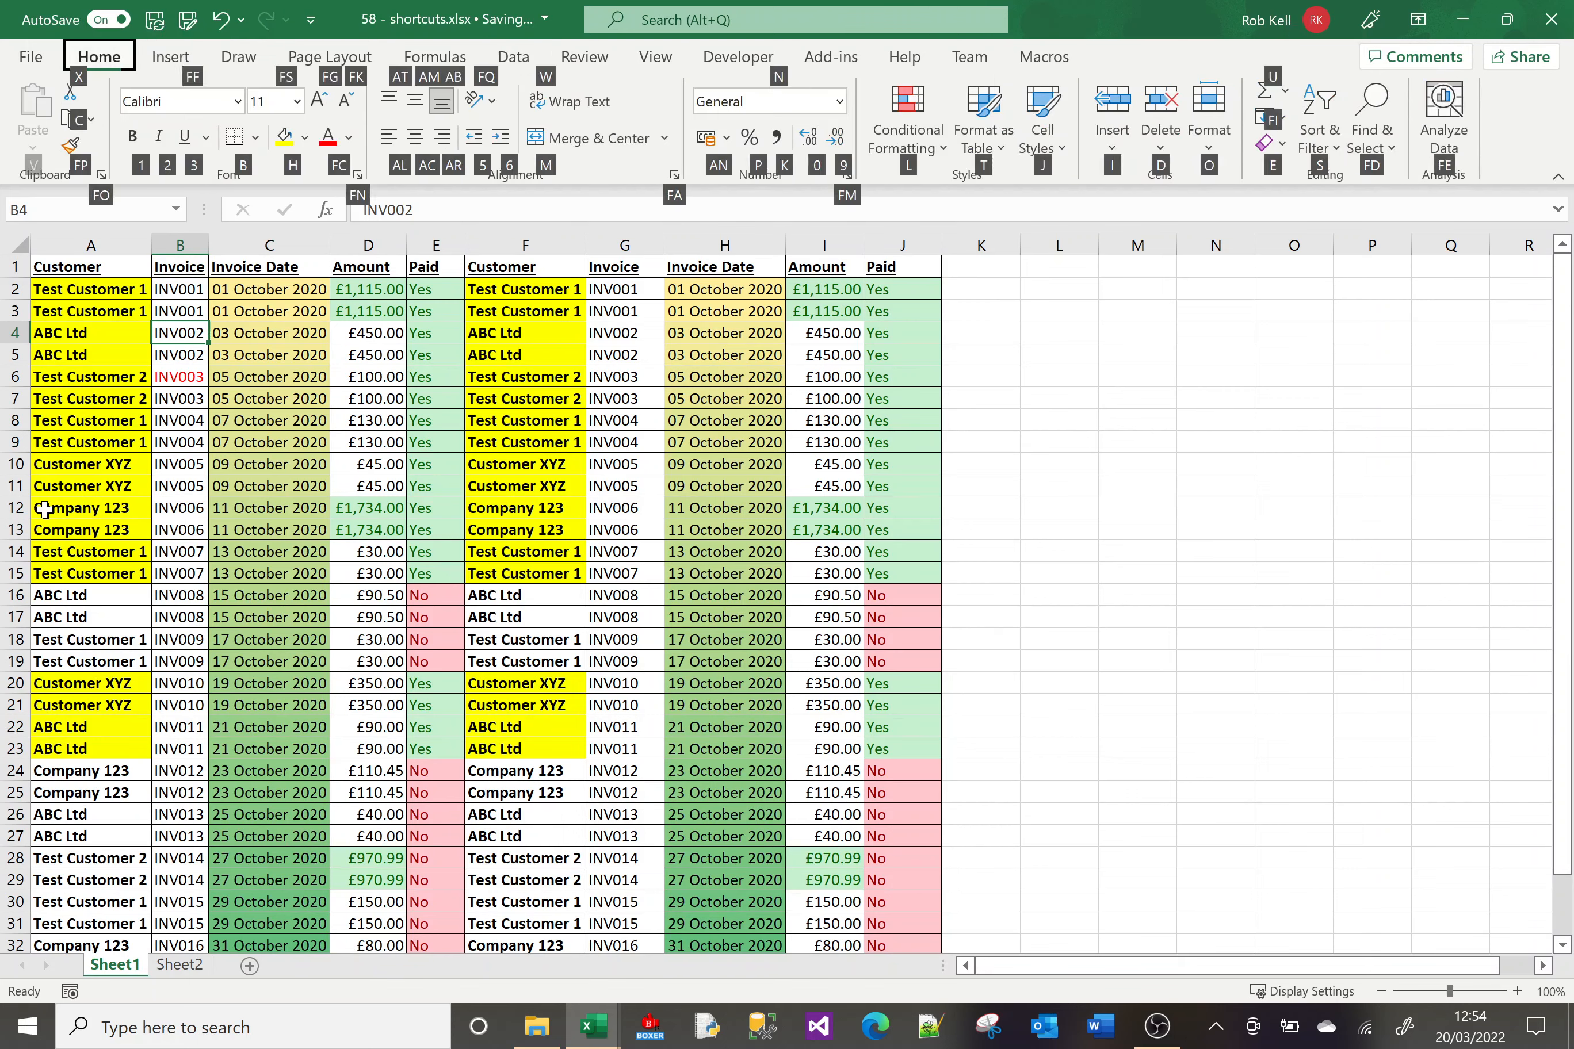
pyautogui.press('Escape')
pyautogui.press('Escape')
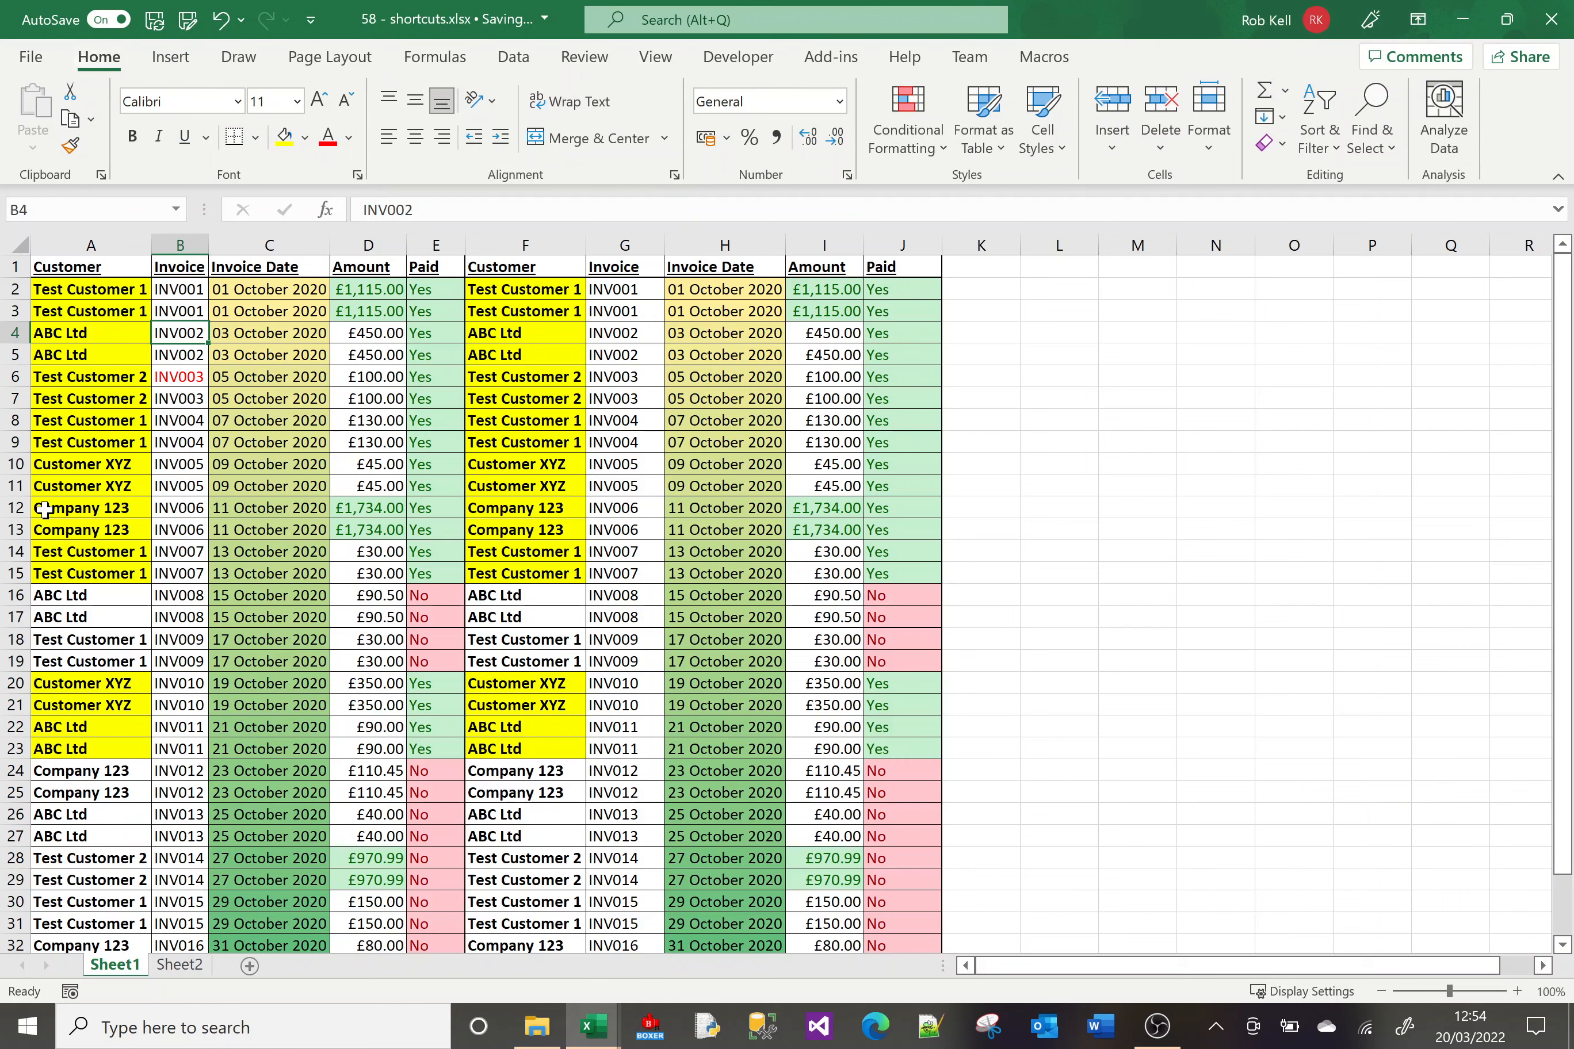
pyautogui.press('Down')
pyautogui.press('Down')
pyautogui.press('Down')
pyautogui.press('Up')
pyautogui.press('Right')
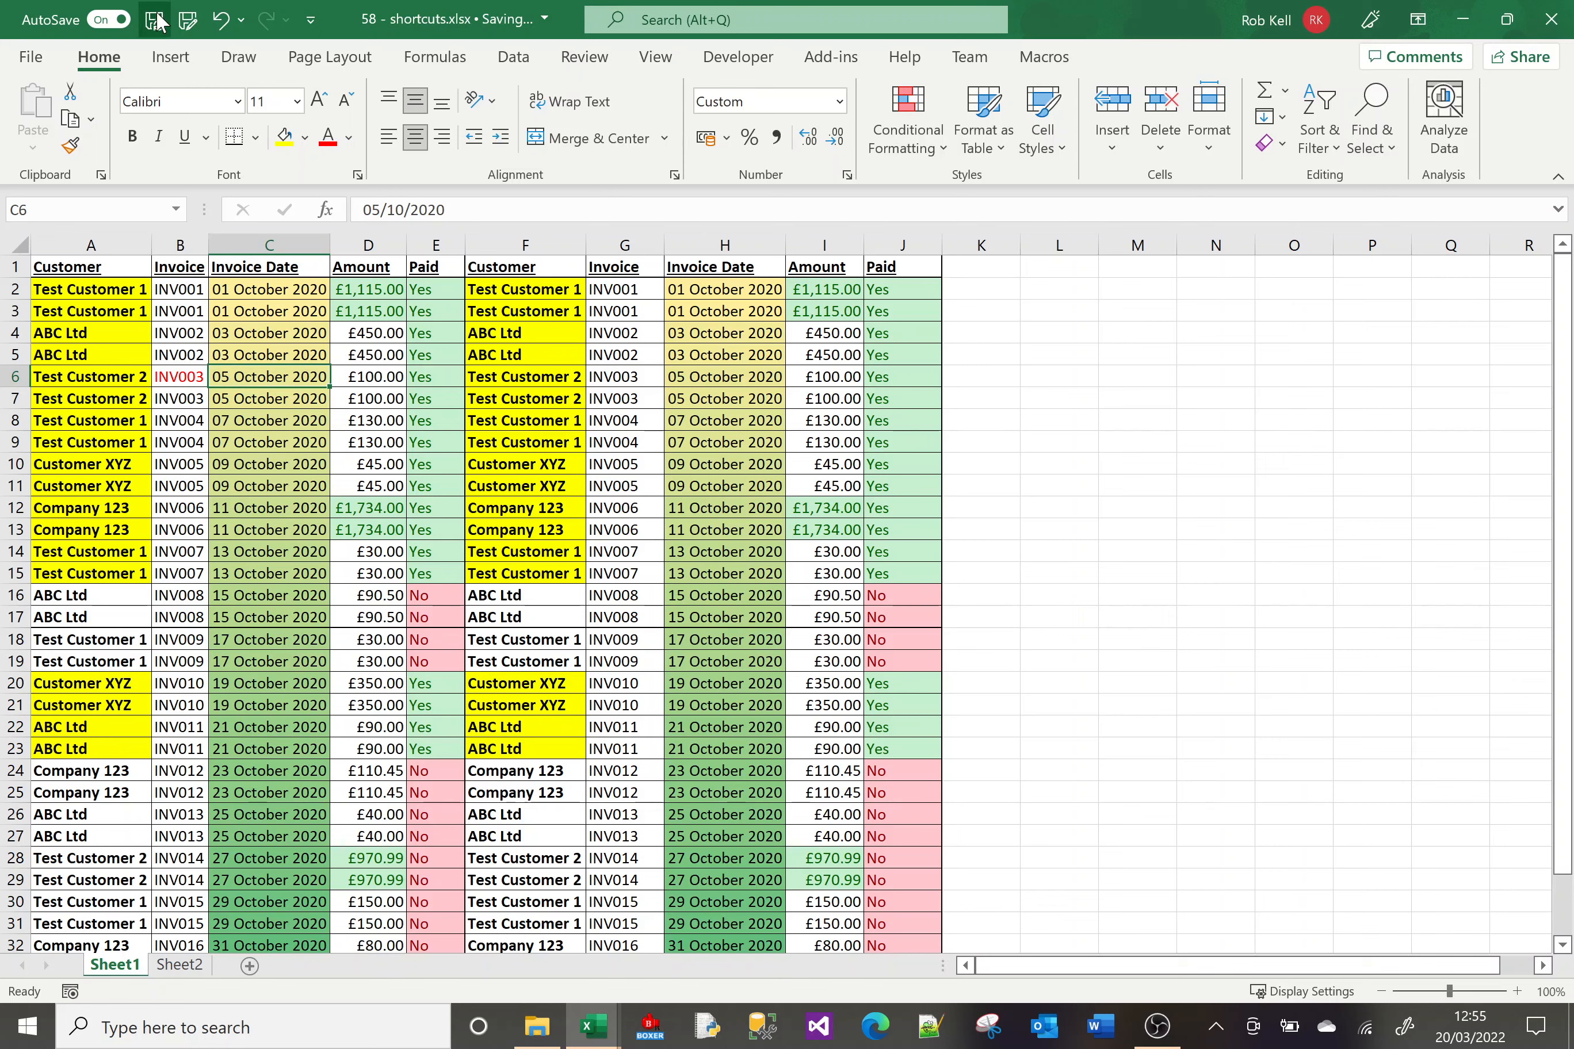
# Add the New command to the Quick Access Toolbar and remove it again
pyautogui.click(310, 20)
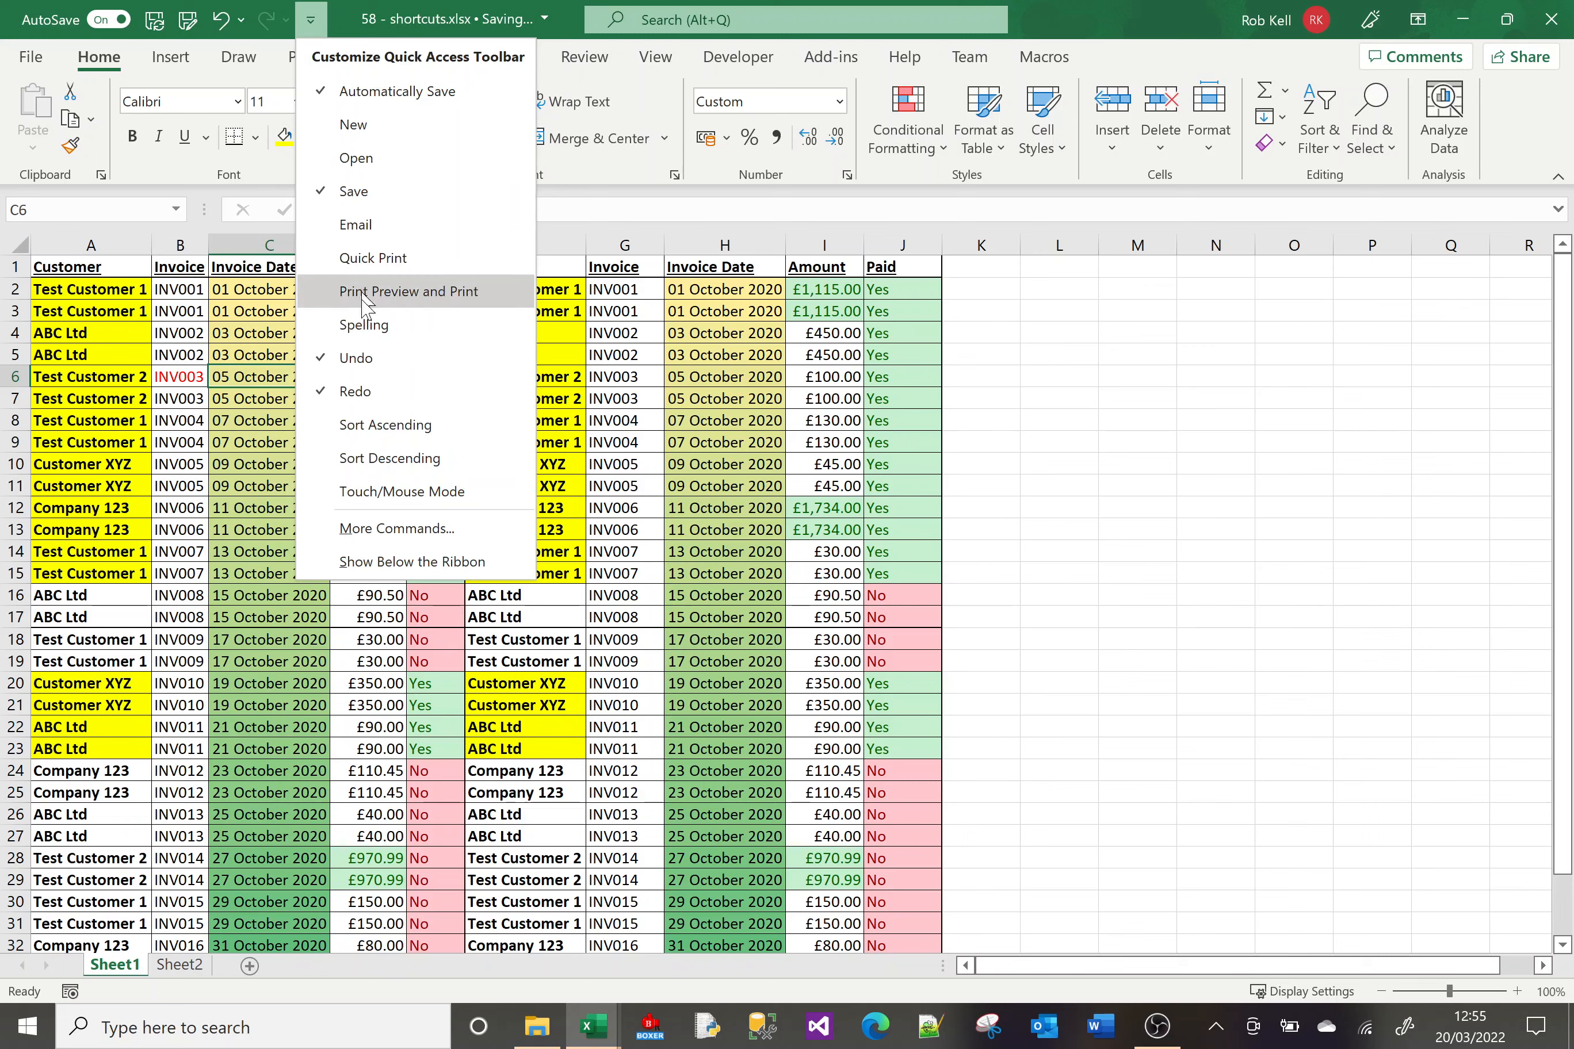
pyautogui.click(356, 136)
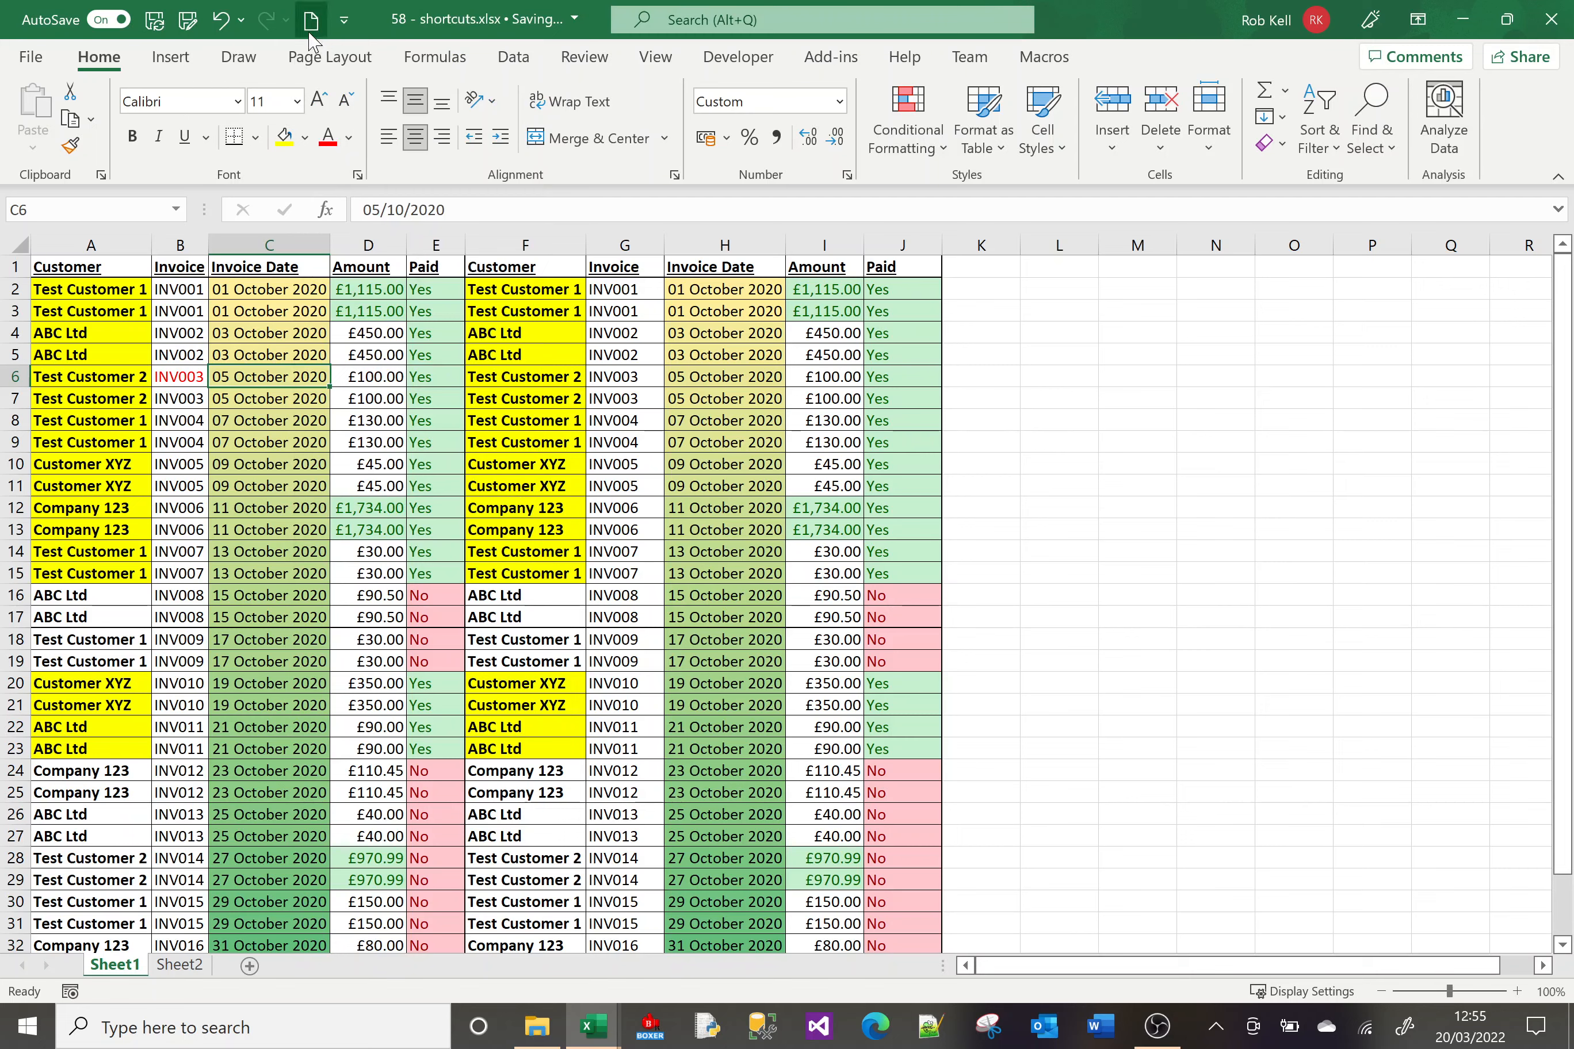
pyautogui.click(344, 20)
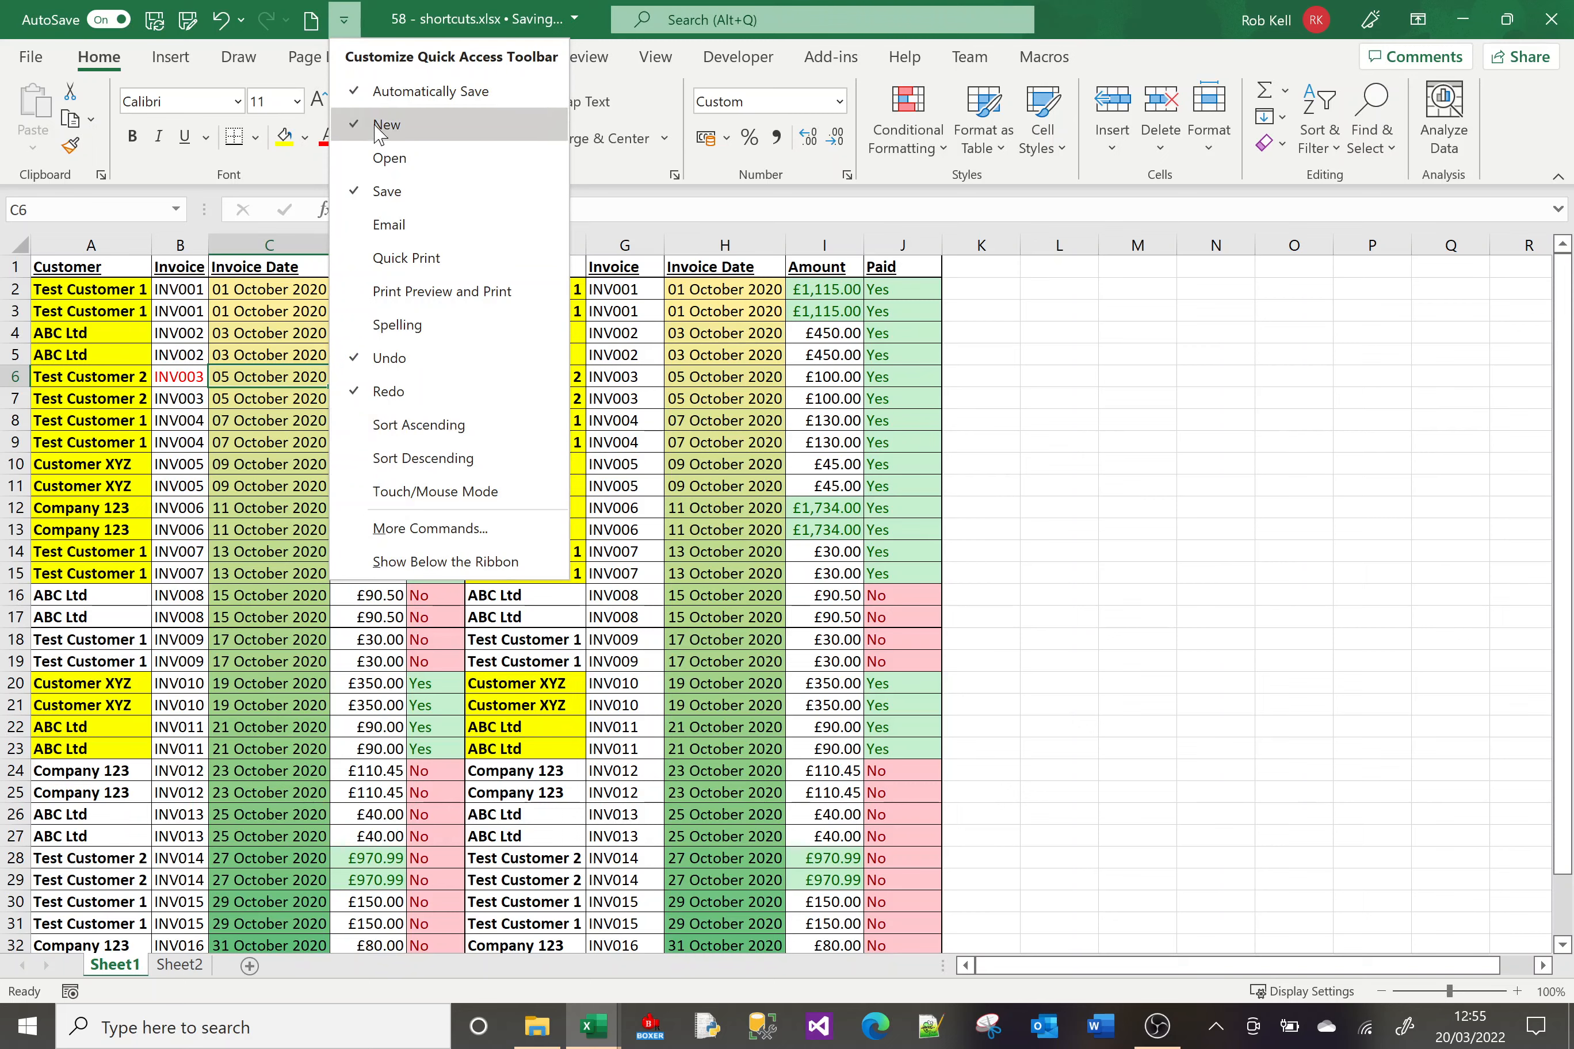
pyautogui.press('Escape')
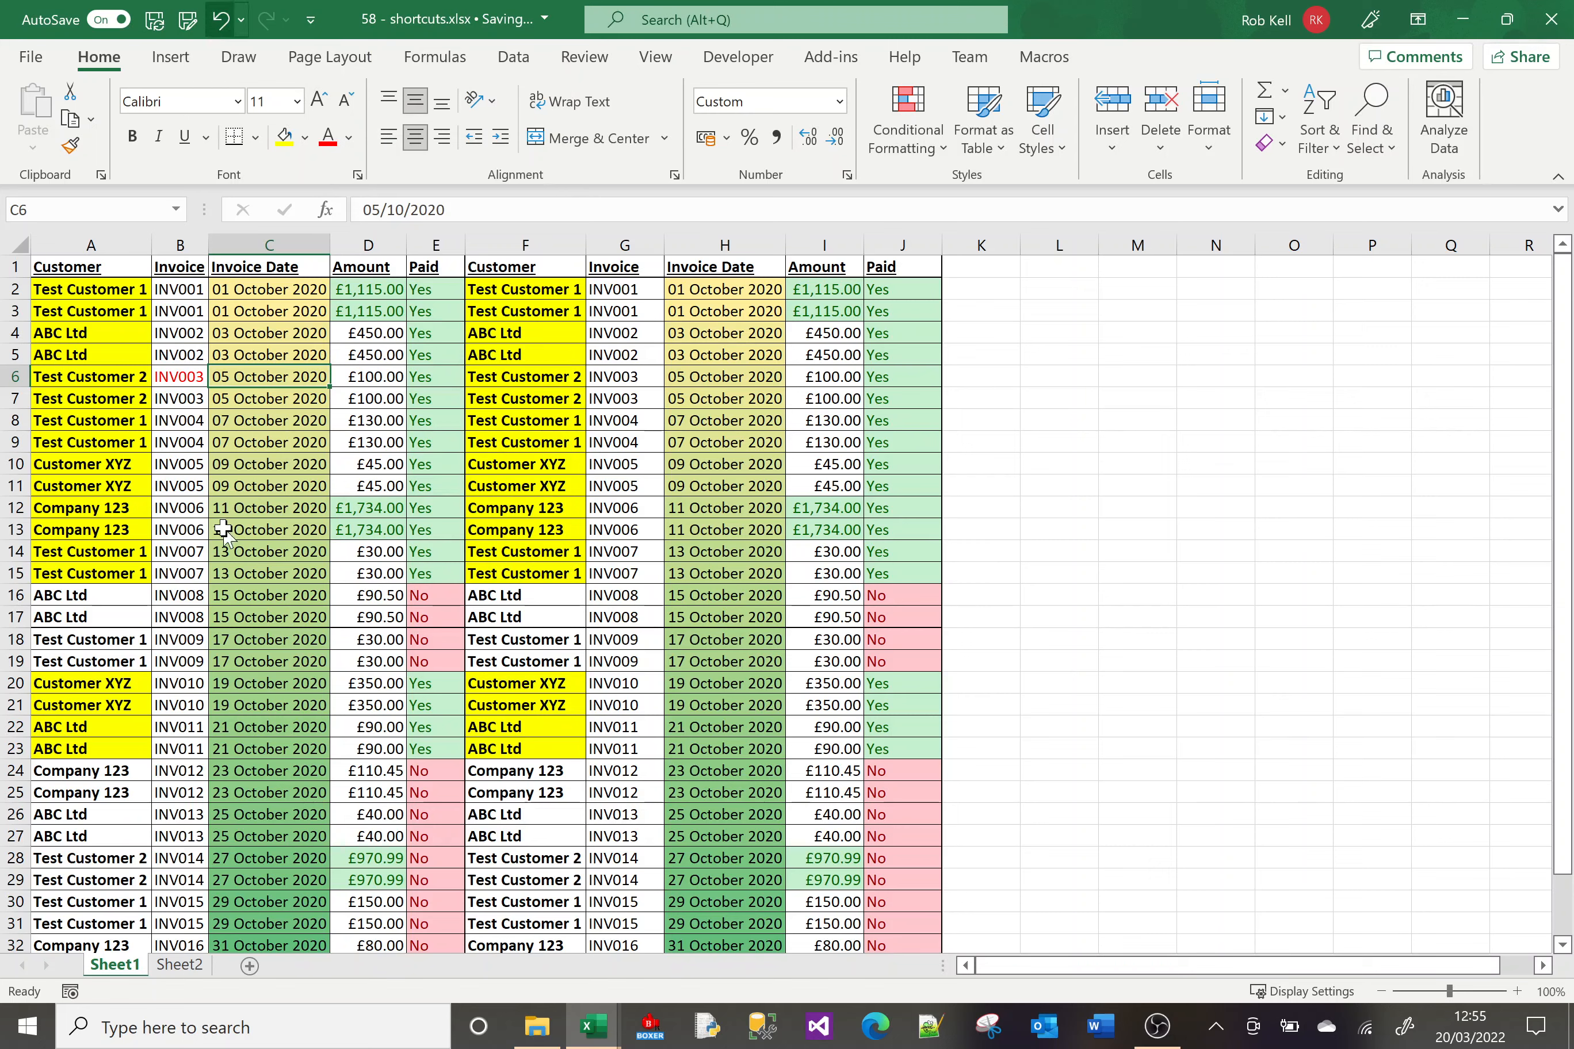
# Add the Bold command to the Quick Access Toolbar and use it to make invoice cell B5 bold
pyautogui.rightClick(131, 152)
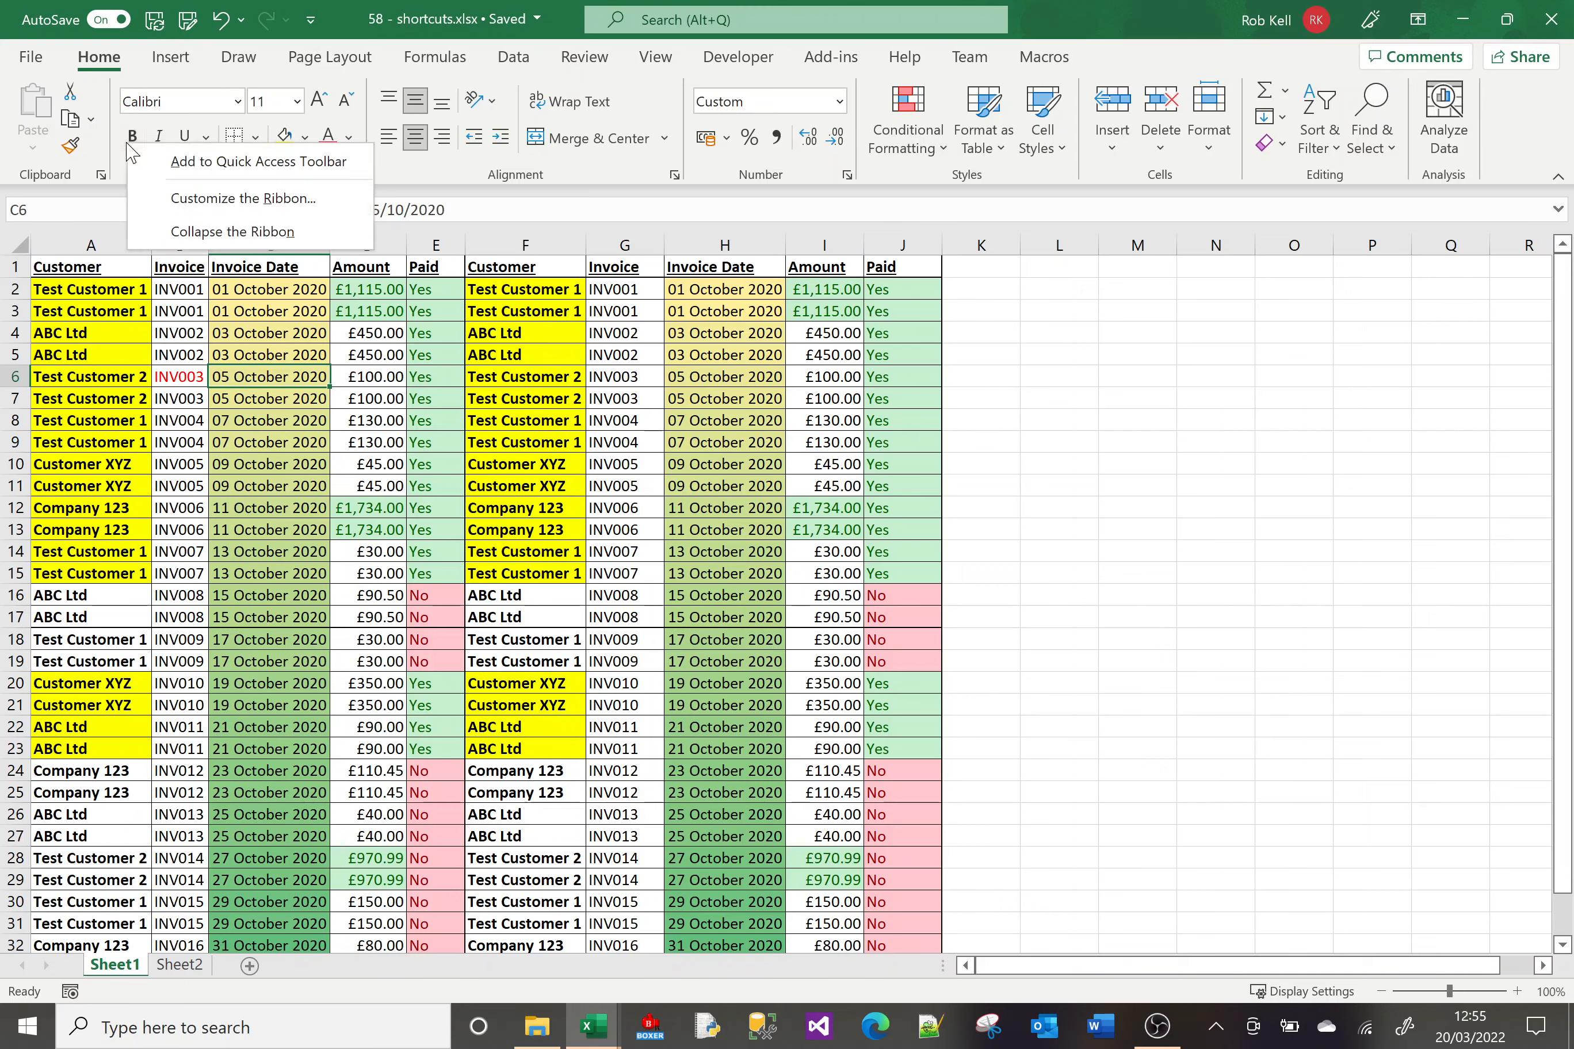
pyautogui.click(201, 175)
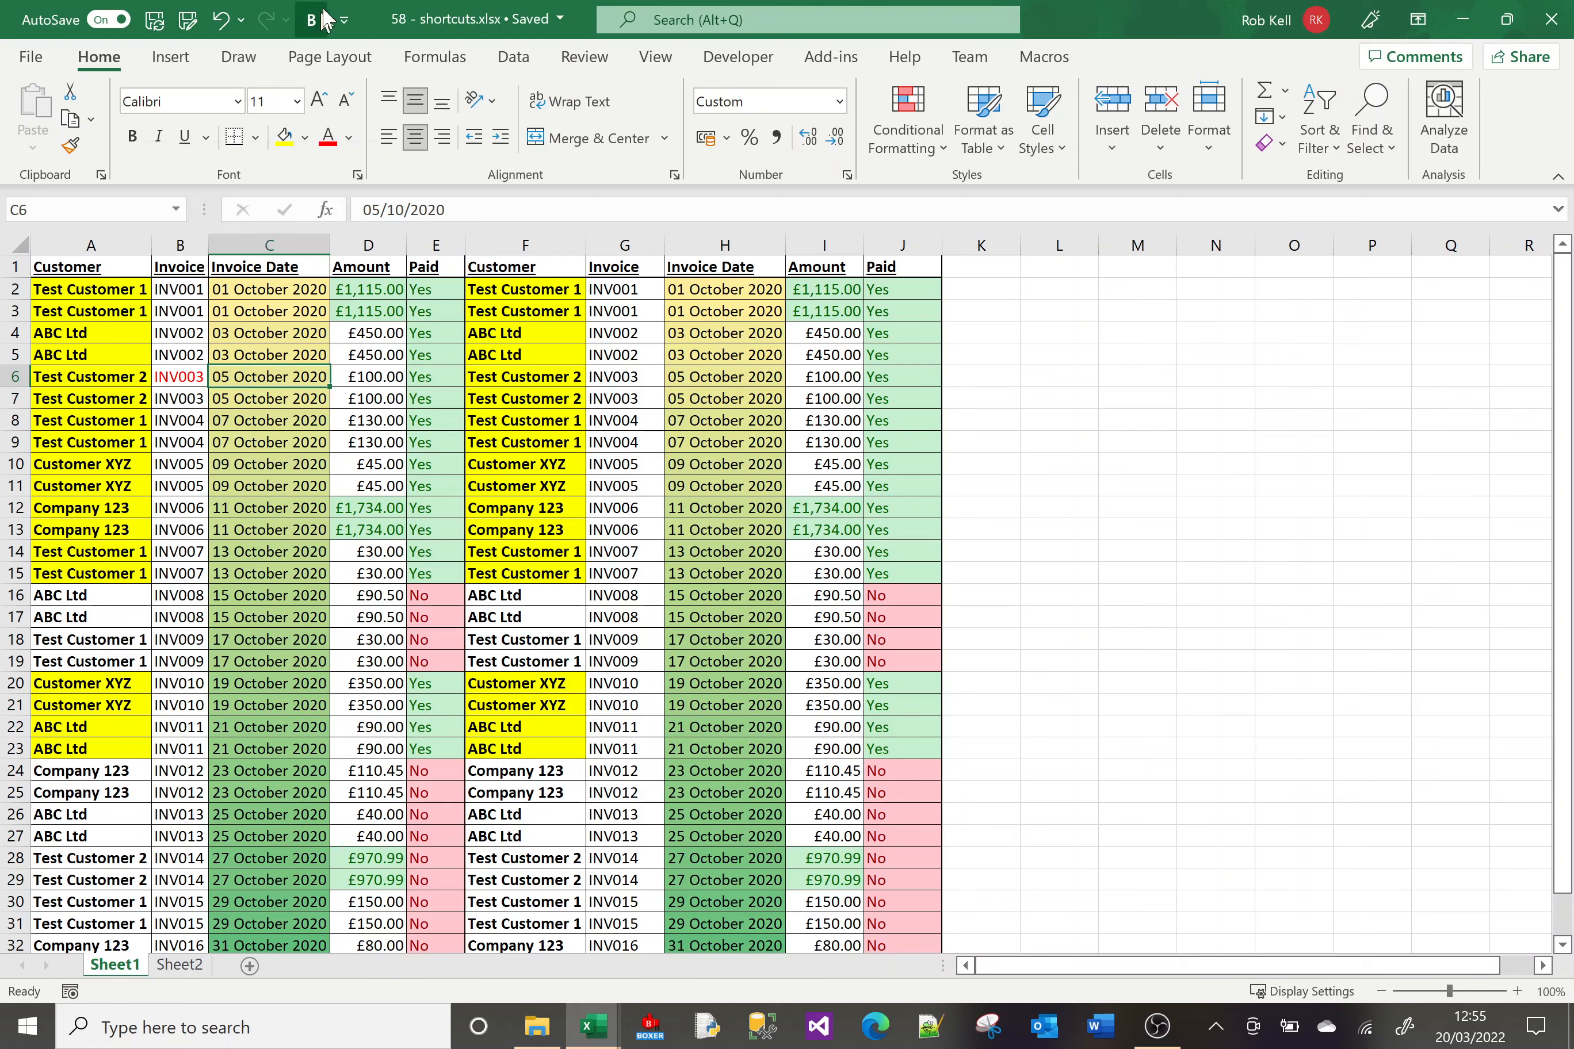
pyautogui.click(169, 357)
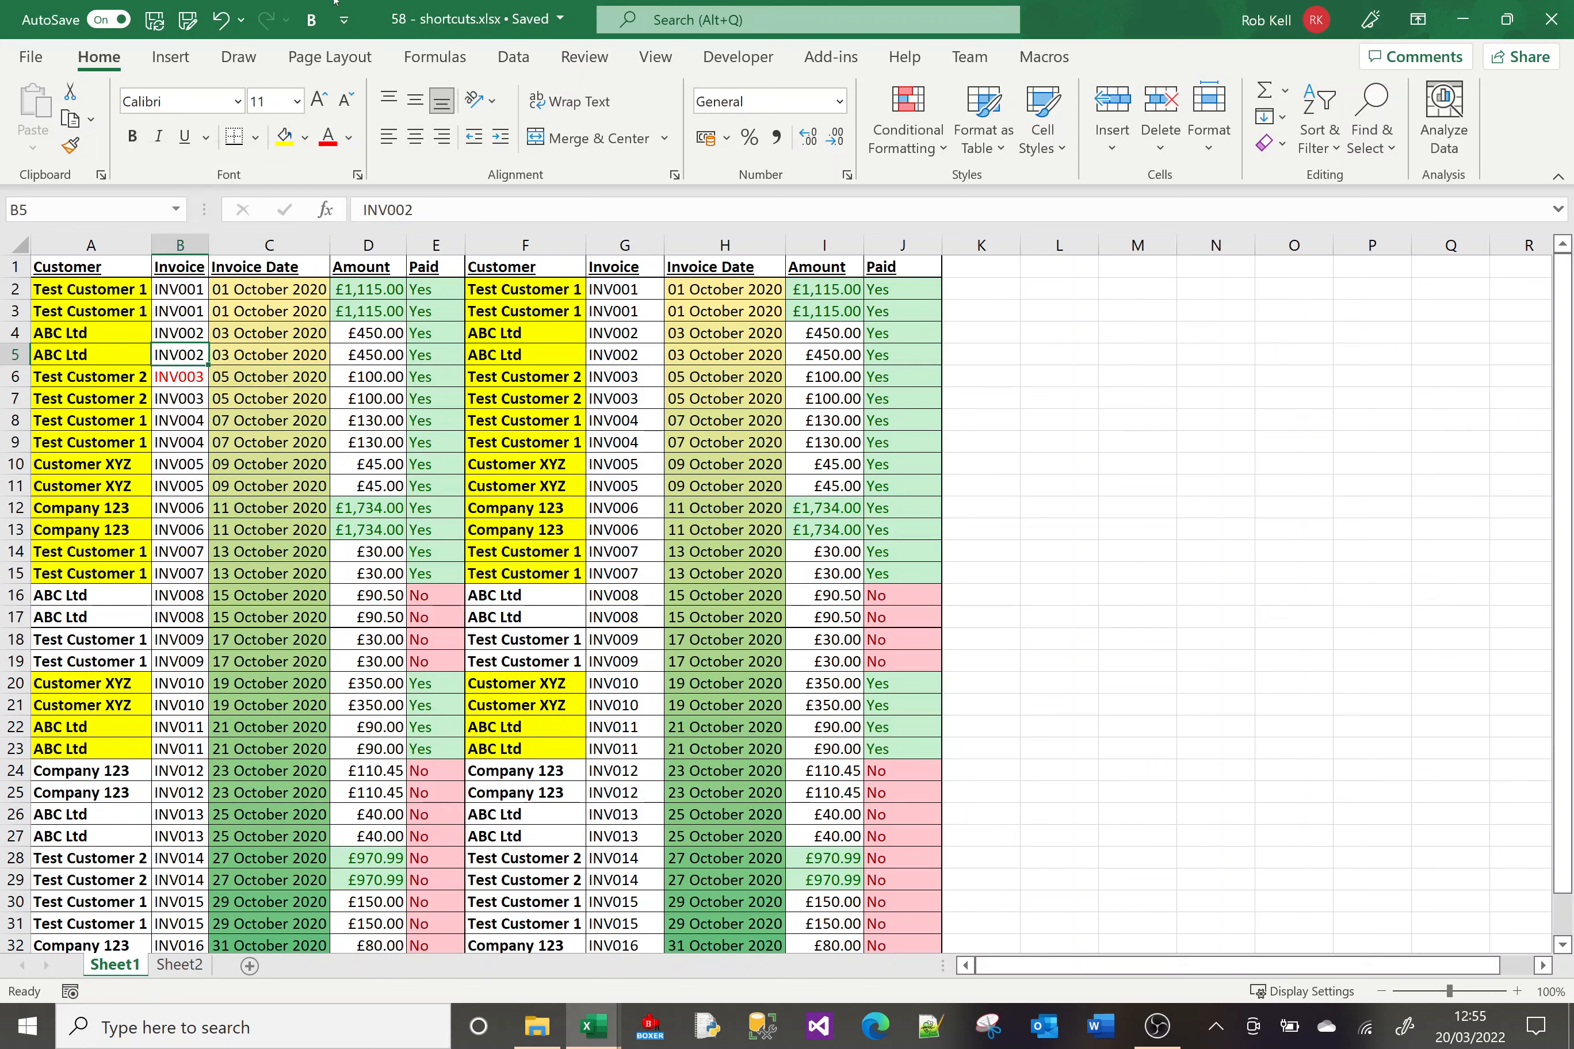
pyautogui.click(306, 21)
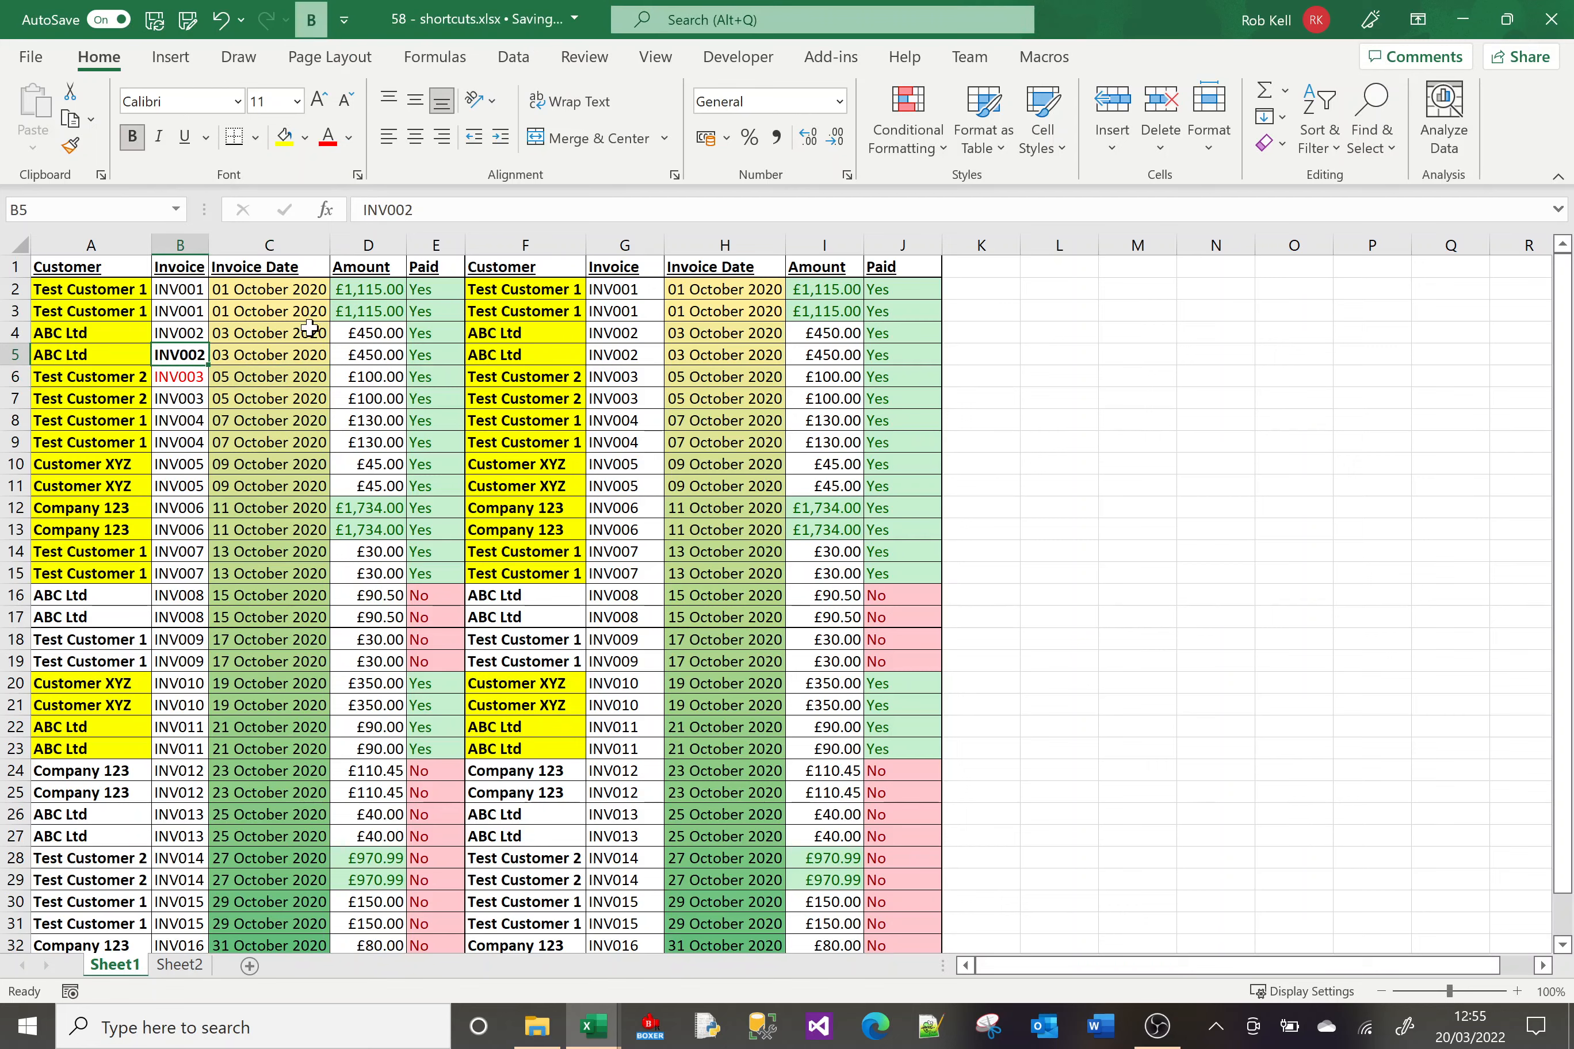
# Remove the Bold command from the Quick Access Toolbar
pyautogui.rightClick(313, 26)
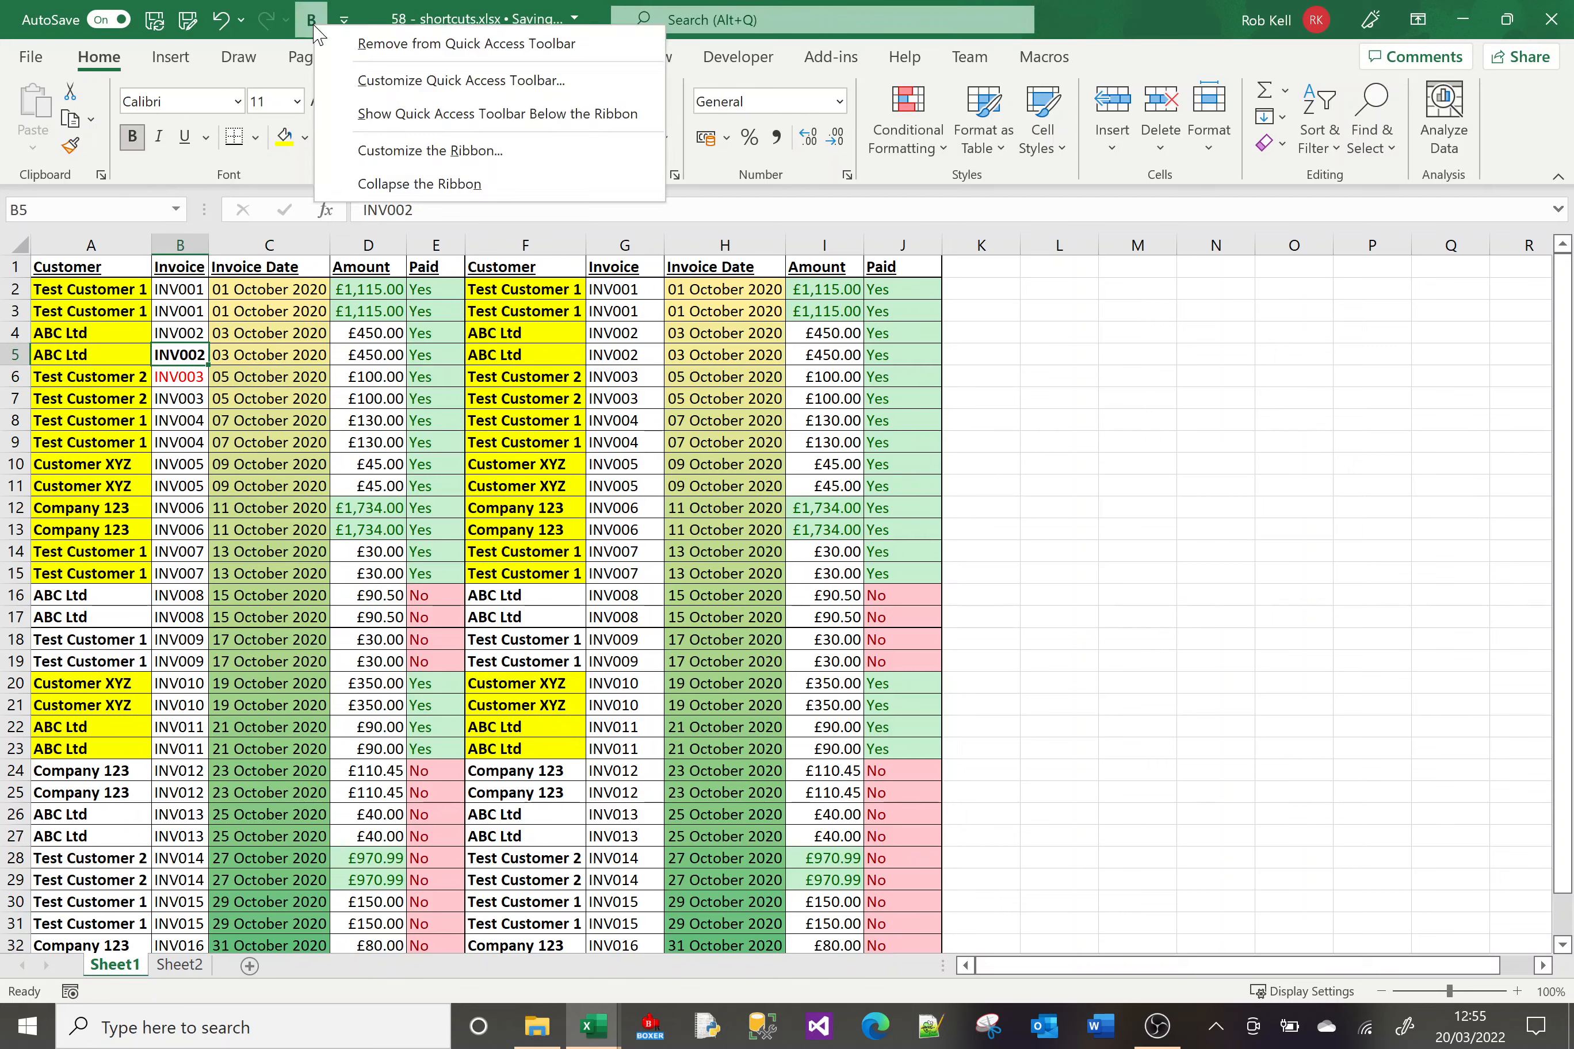
pyautogui.click(418, 43)
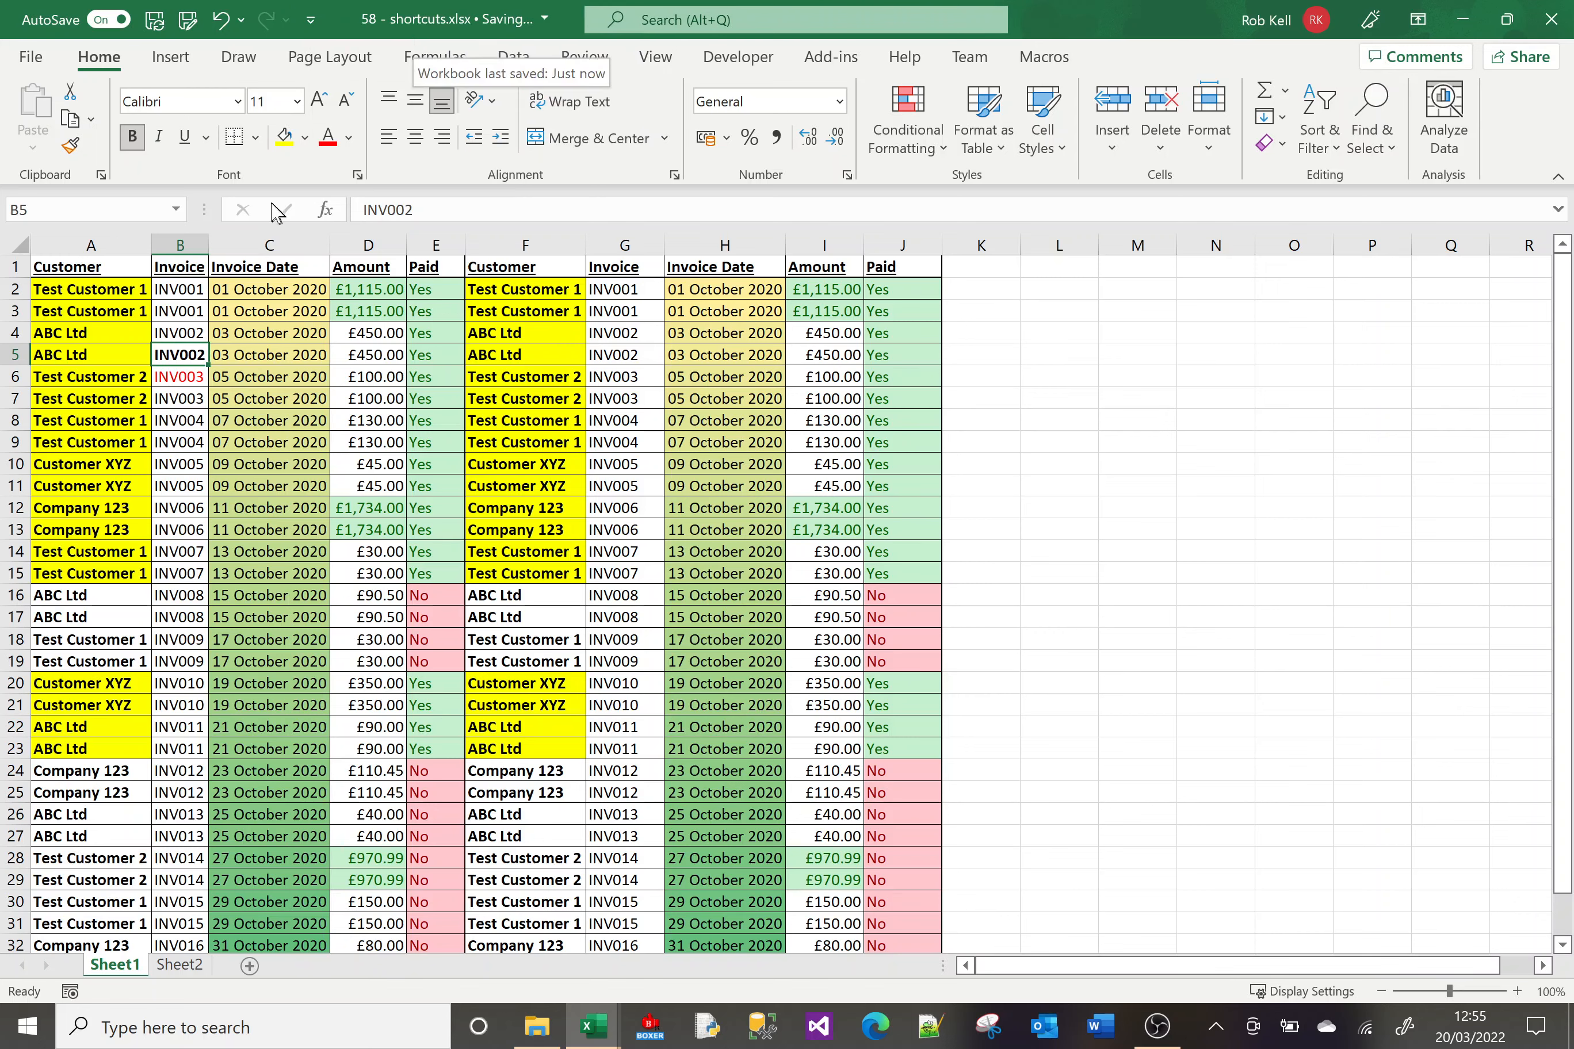
# Move the active cell one cell at a time from A2 across its row and down through the invoice table
pyautogui.click(105, 290)
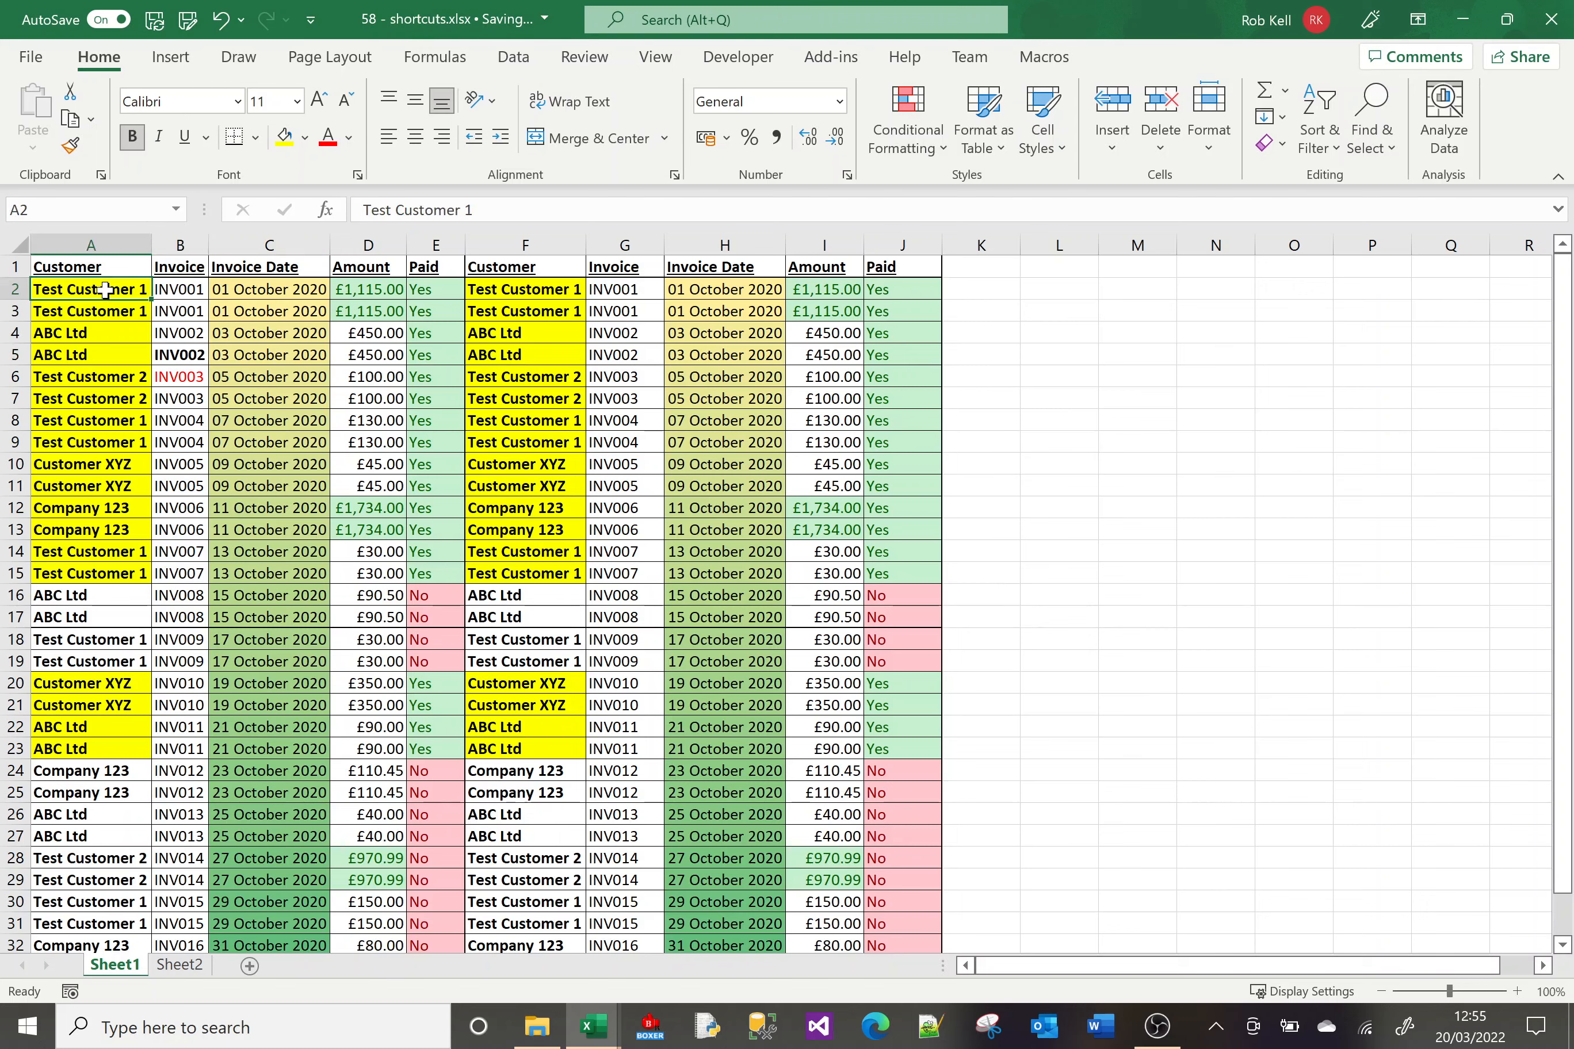
pyautogui.press('Right')
pyautogui.press('Right')
pyautogui.press('Right')
pyautogui.press('Right')
pyautogui.press('Right')
pyautogui.press('Right')
pyautogui.press('Right')
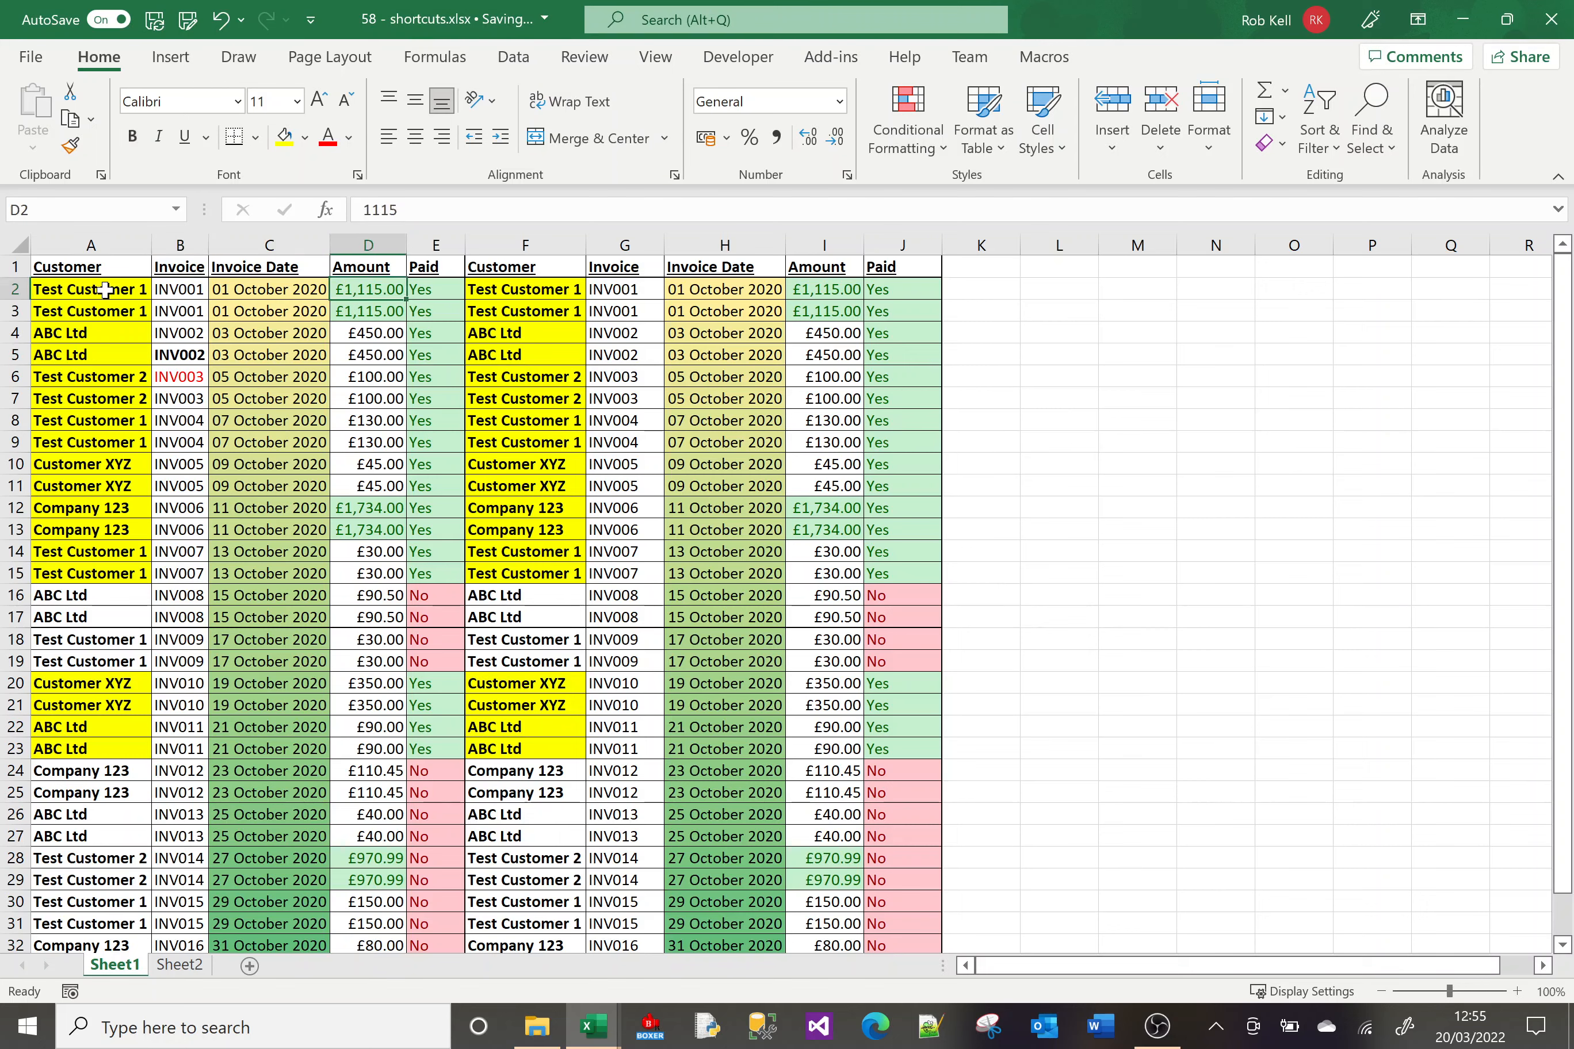
pyautogui.press('Left')
pyautogui.press('Left')
pyautogui.press('Left')
pyautogui.press('Down')
pyautogui.press('Down')
pyautogui.press('Down')
pyautogui.press('Down')
pyautogui.press('Down')
pyautogui.press('Down')
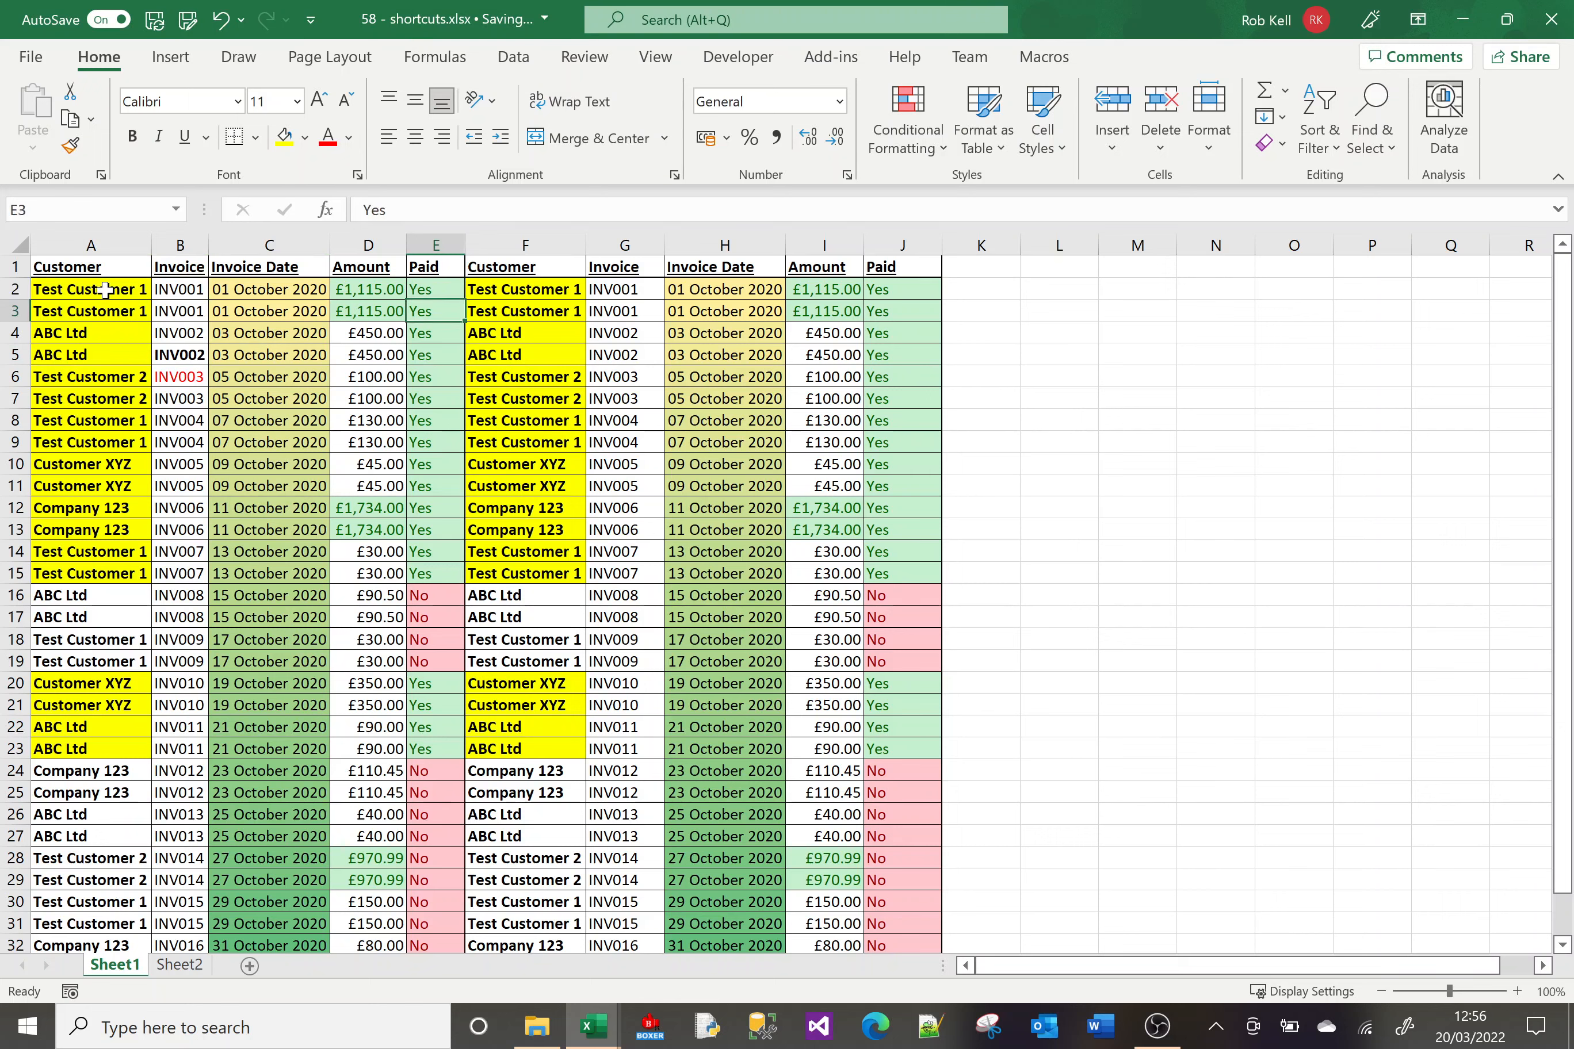
# Move the active cell one cell at a time back to column A and down the customer names to A11
pyautogui.press('Left')
pyautogui.press('Left')
pyautogui.press('Left')
pyautogui.press('Left')
pyautogui.press('Down')
pyautogui.press('Down')
pyautogui.press('Down')
pyautogui.press('Down')
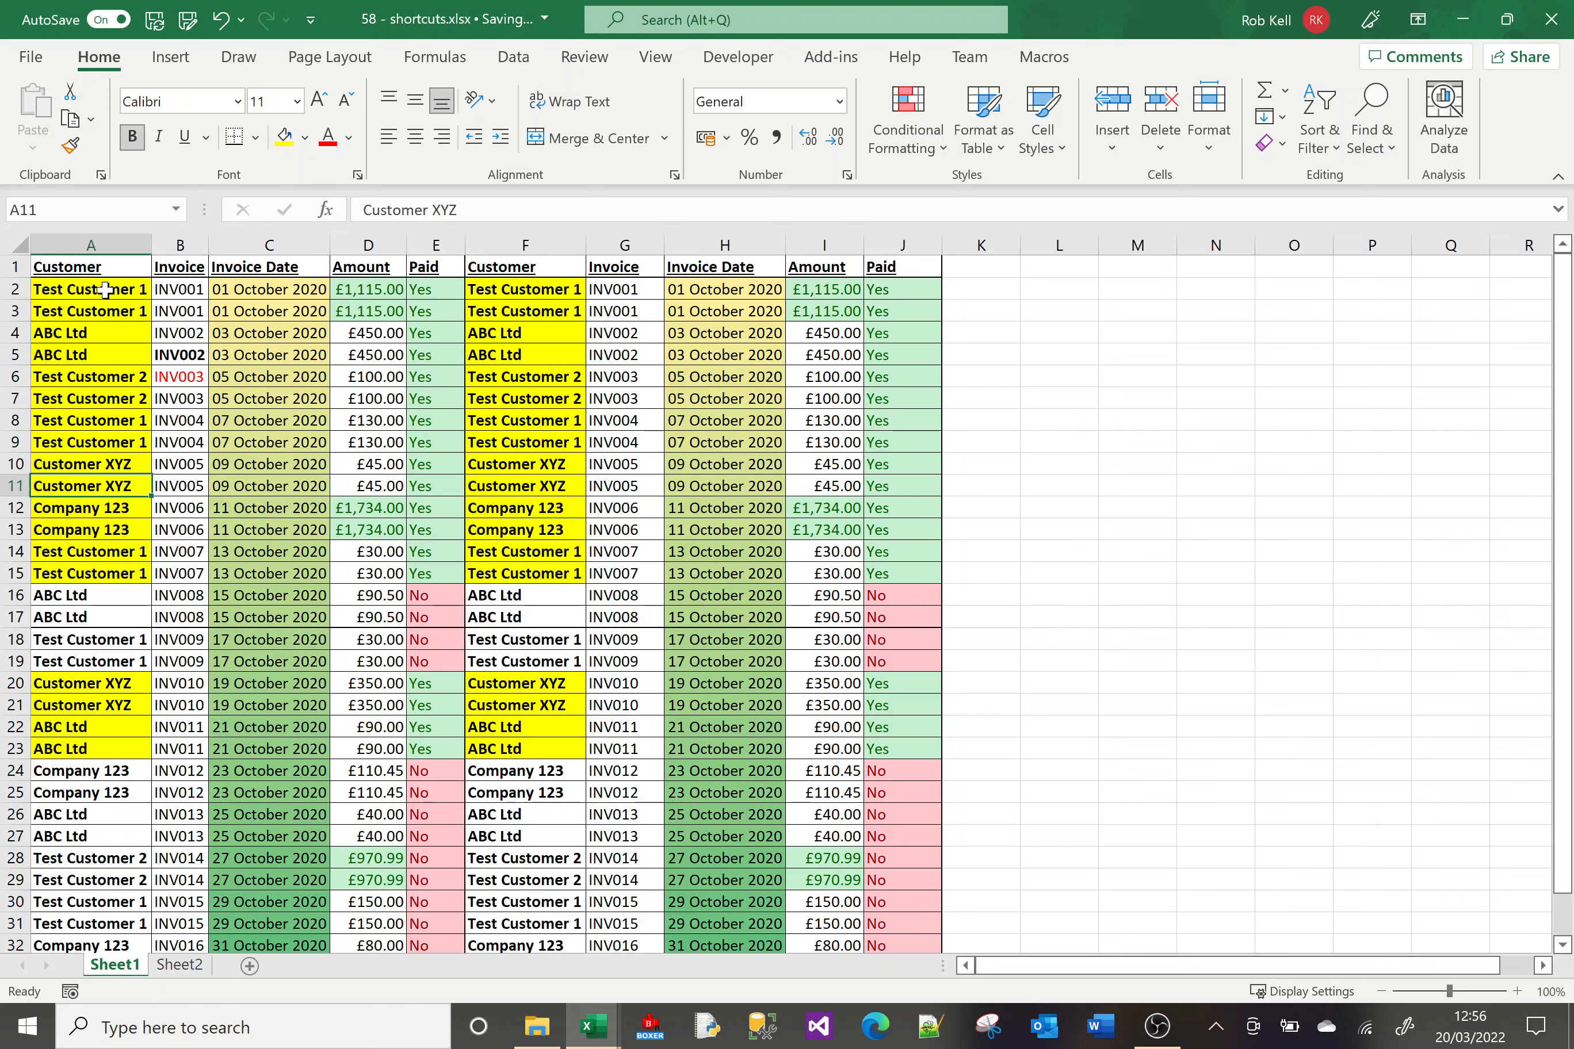
# Move the active cell one cell at a time across to the second set of invoice columns and back to E12
pyautogui.press('Right')
pyautogui.press('Right')
pyautogui.press('Right')
pyautogui.press('Right')
pyautogui.press('Right')
pyautogui.press('Right')
pyautogui.press('Right')
pyautogui.press('Right')
pyautogui.press('Left')
pyautogui.press('Left')
pyautogui.press('Left')
pyautogui.press('Left')
pyautogui.press('Left')
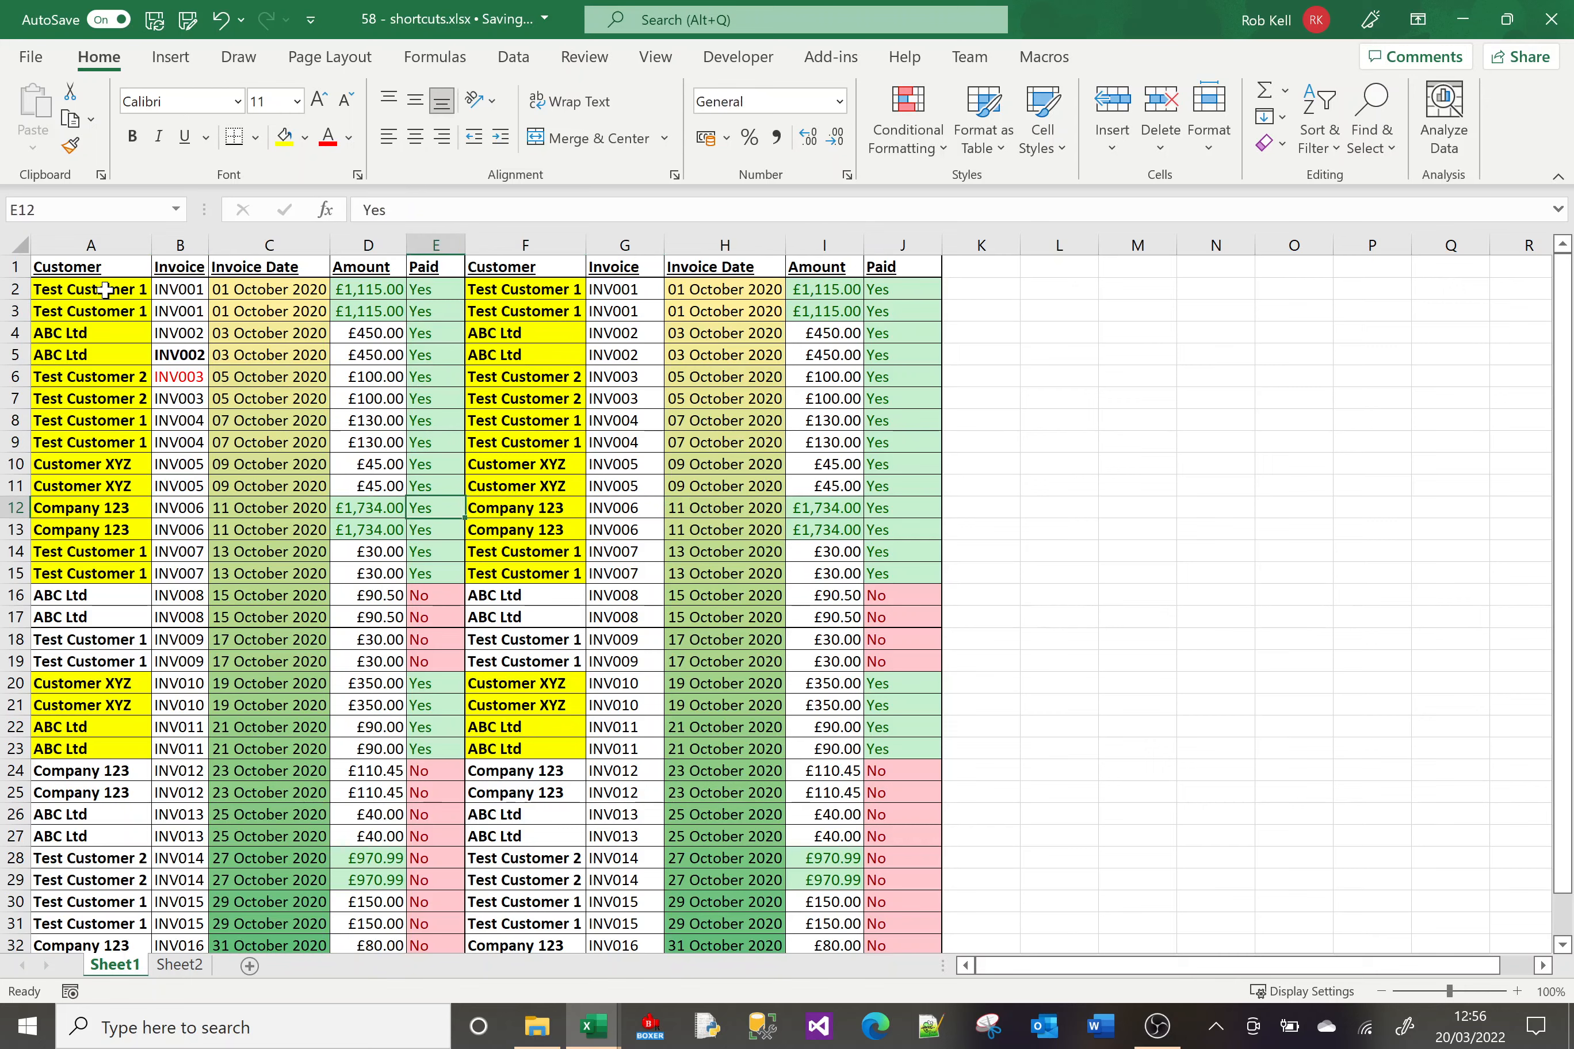
# Move the active cell one cell at a time up to row 2 and back along it to A2
pyautogui.press('Up')
pyautogui.press('Up')
pyautogui.press('Up')
pyautogui.press('Up')
pyautogui.press('Up')
pyautogui.press('Up')
pyautogui.press('Up')
pyautogui.press('Up')
pyautogui.press('Up')
pyautogui.press('Up')
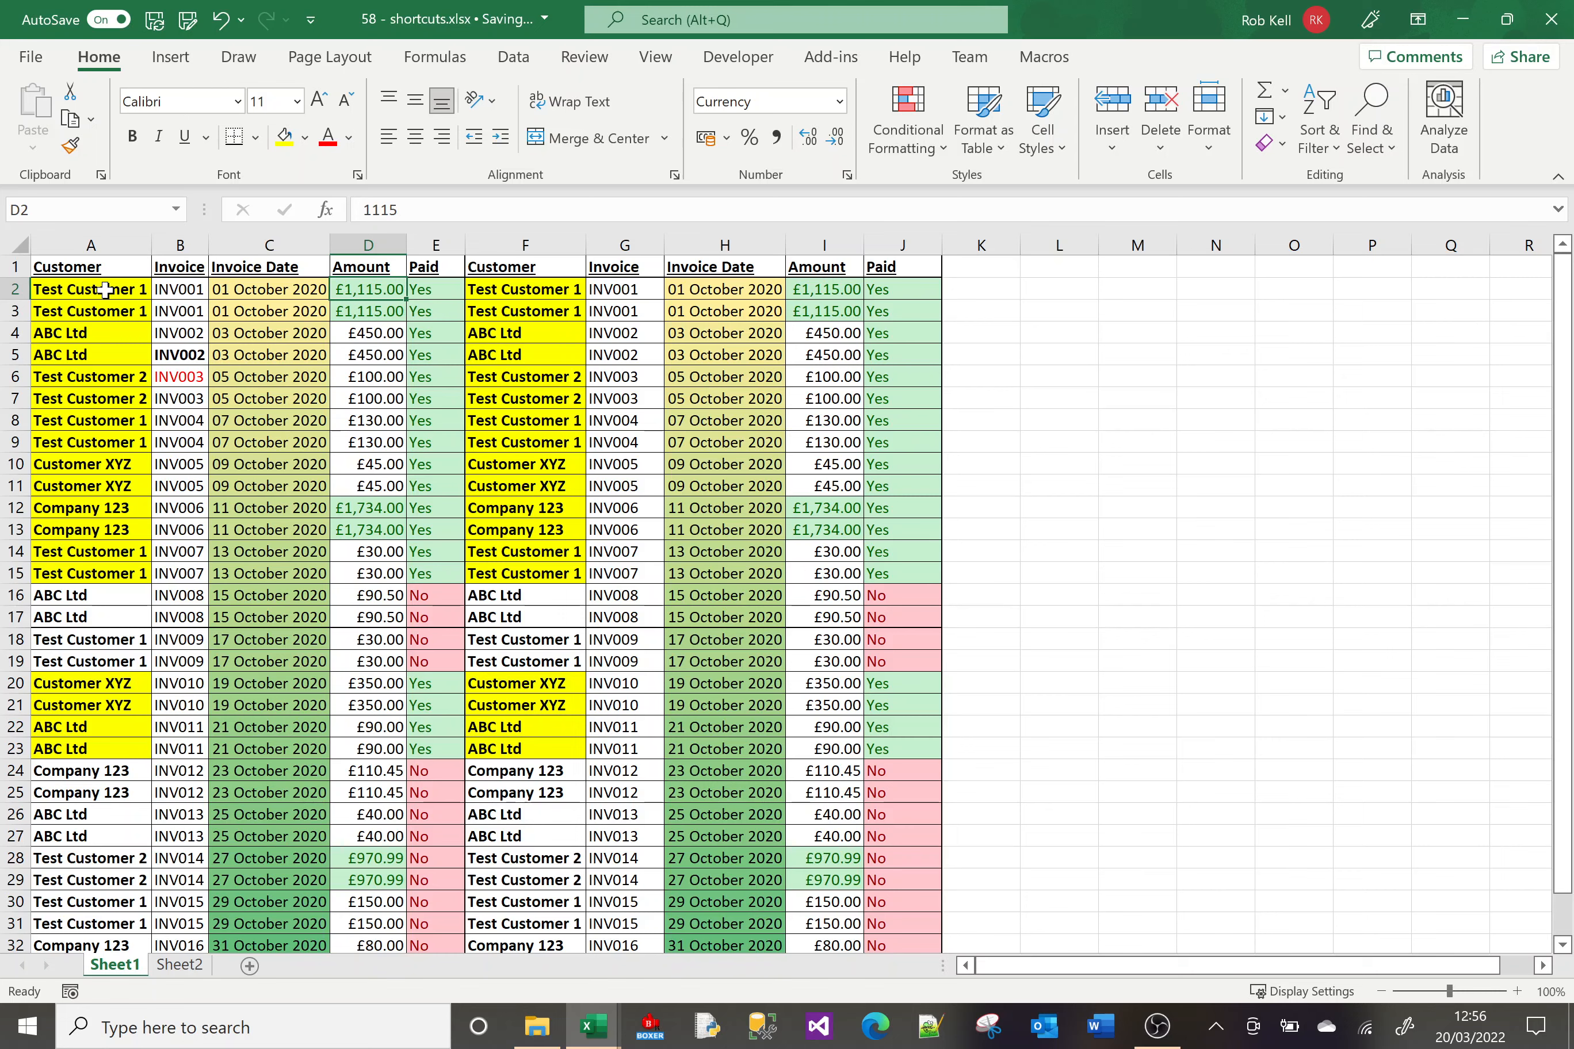
pyautogui.press('Left')
pyautogui.press('Left')
pyautogui.press('Left')
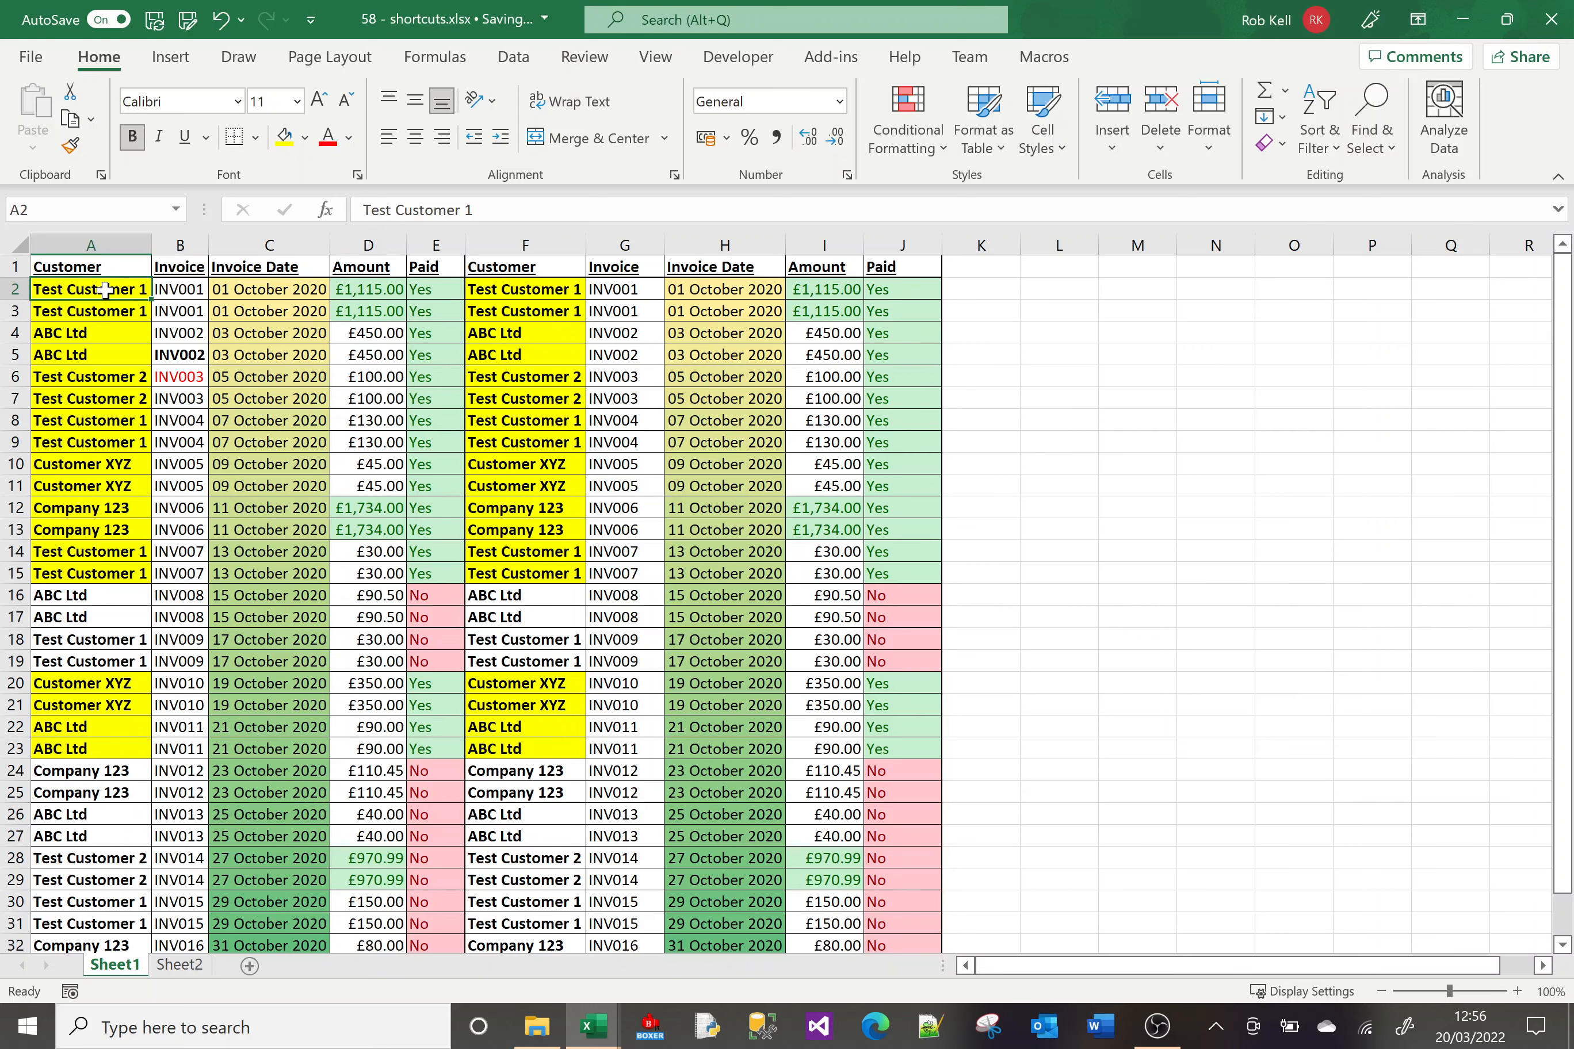
# Jump the active cell between the data edges A33, A1 and J1 and the sheet's last column XFD, returning to A1
pyautogui.hotkey('ctrl', 'Down')
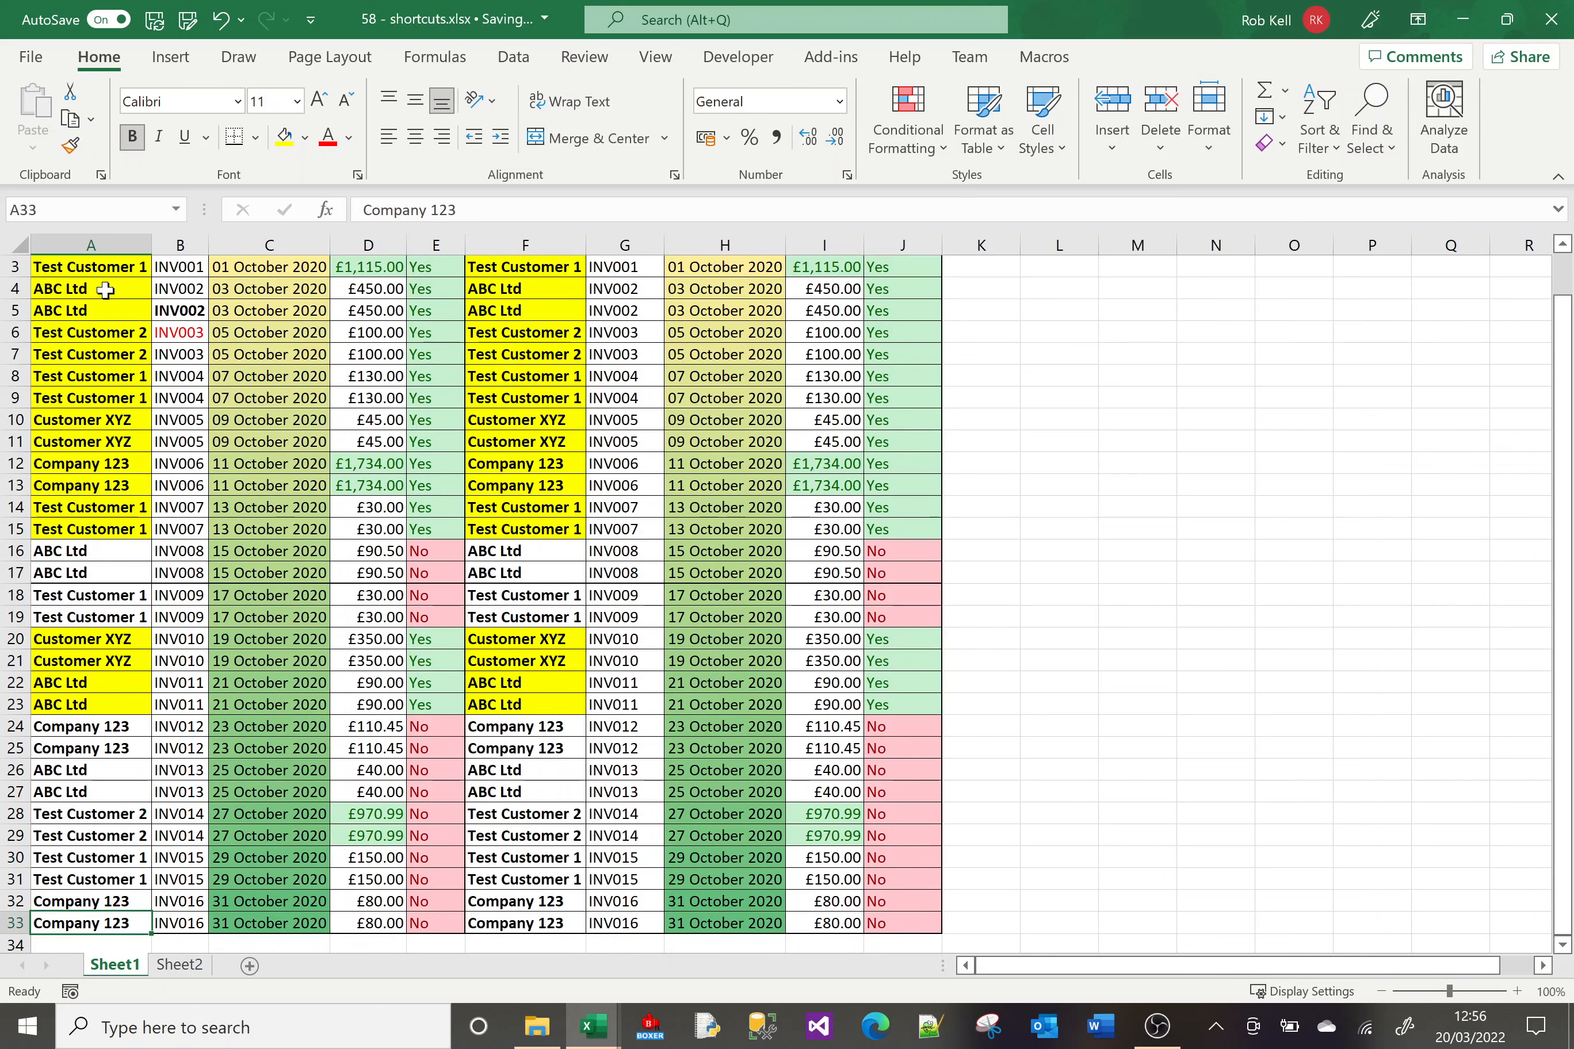
pyautogui.hotkey('ctrl', 'Up')
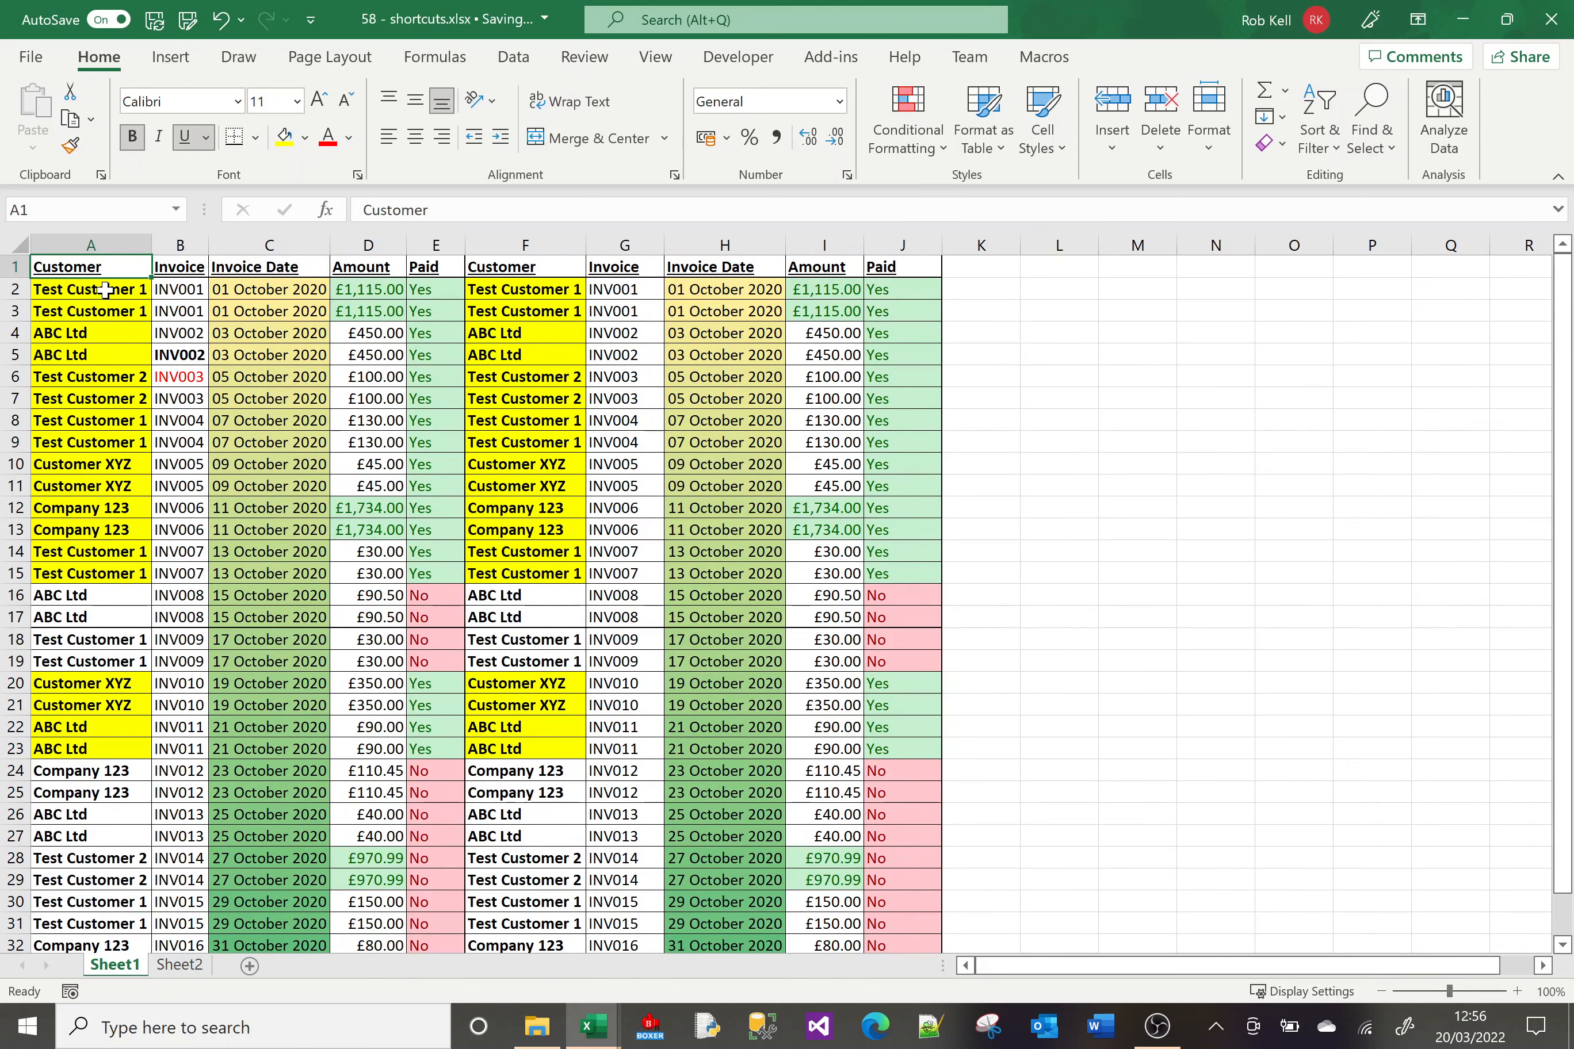
pyautogui.hotkey('ctrl', 'Right')
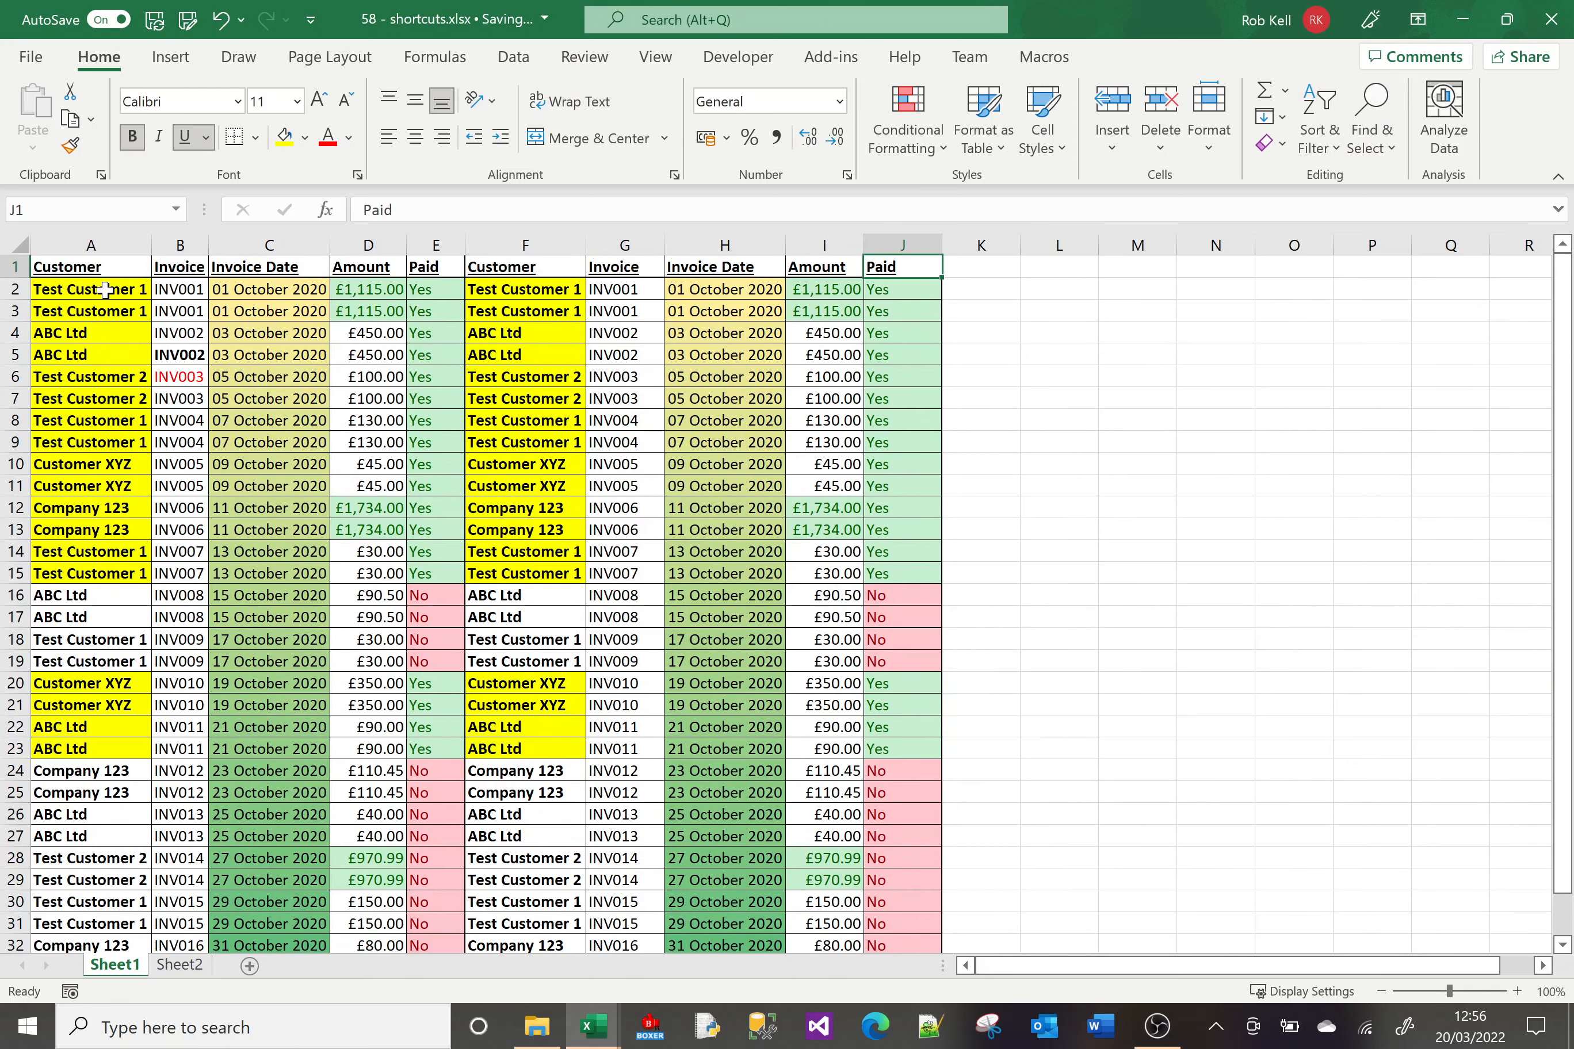
pyautogui.hotkey('ctrl', 'Right')
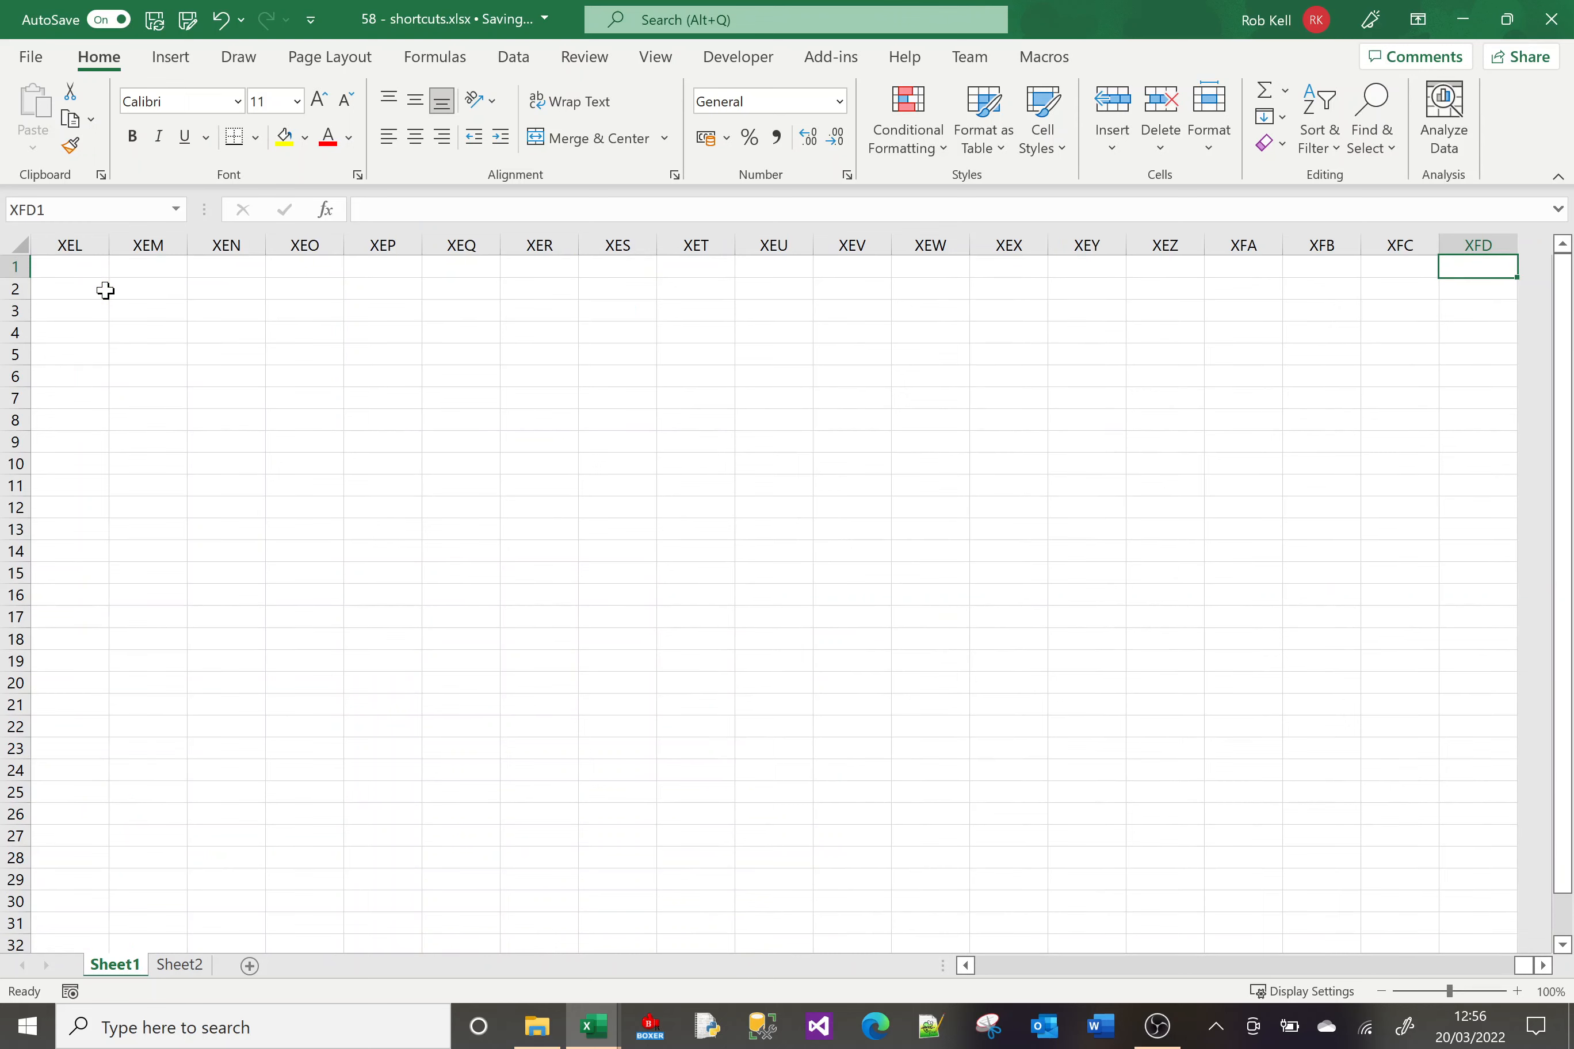
pyautogui.hotkey('ctrl', 'Left')
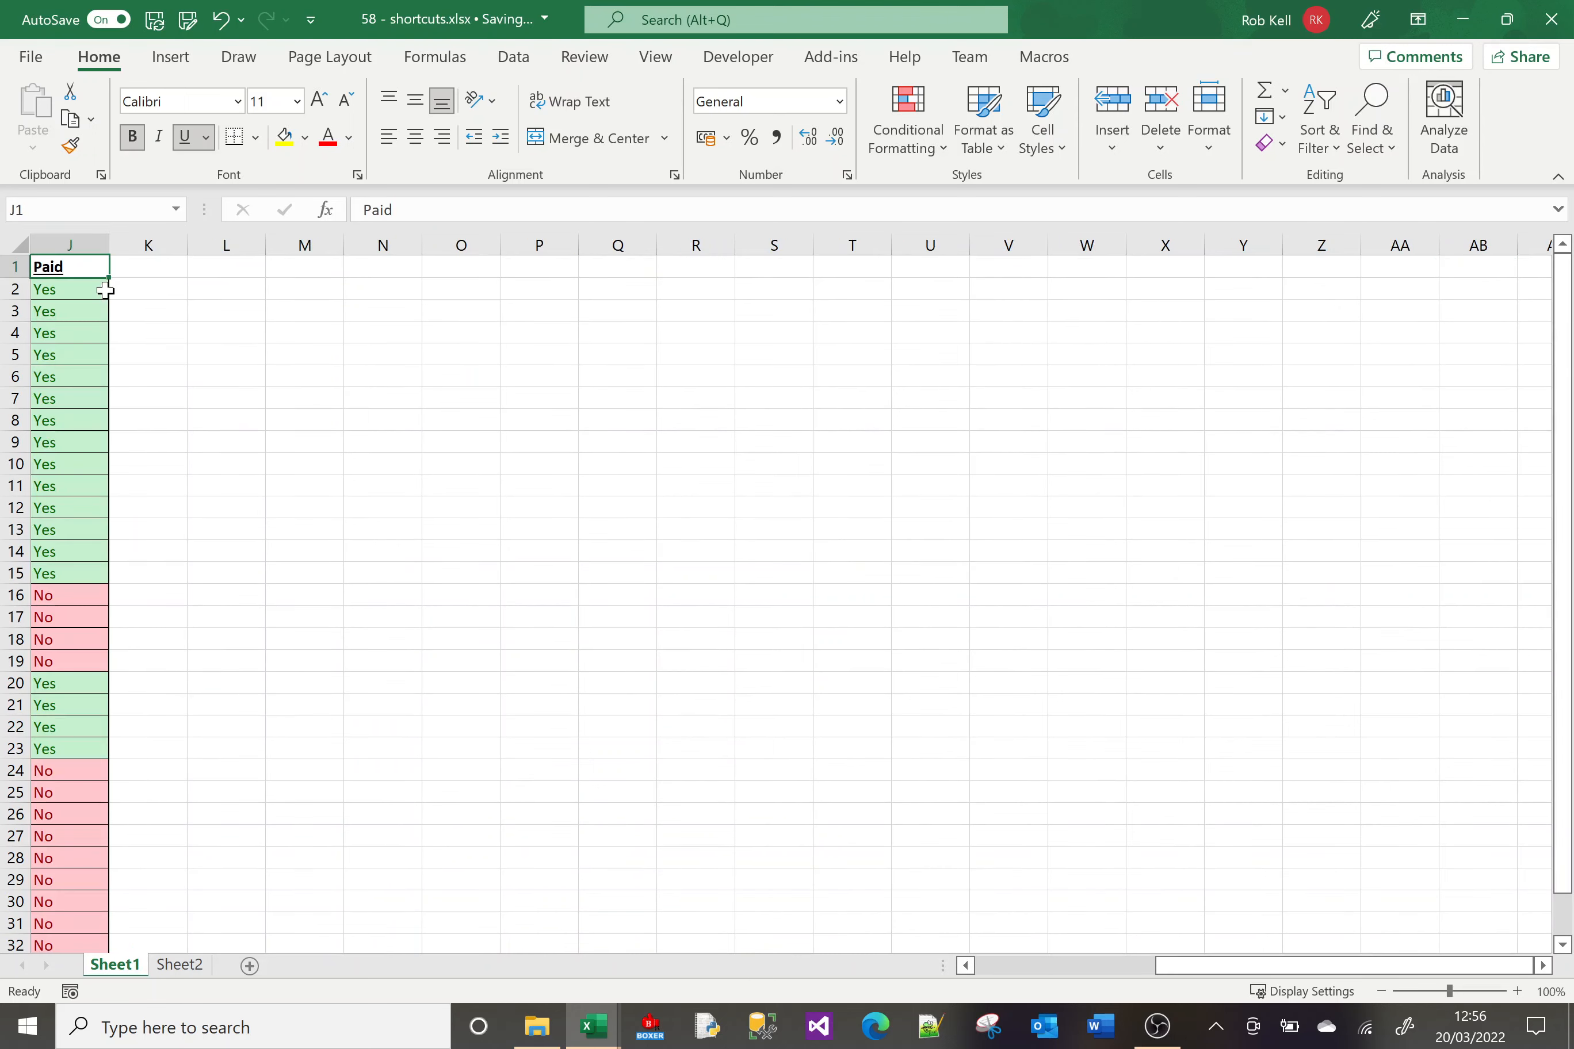
pyautogui.hotkey('ctrl', 'Left')
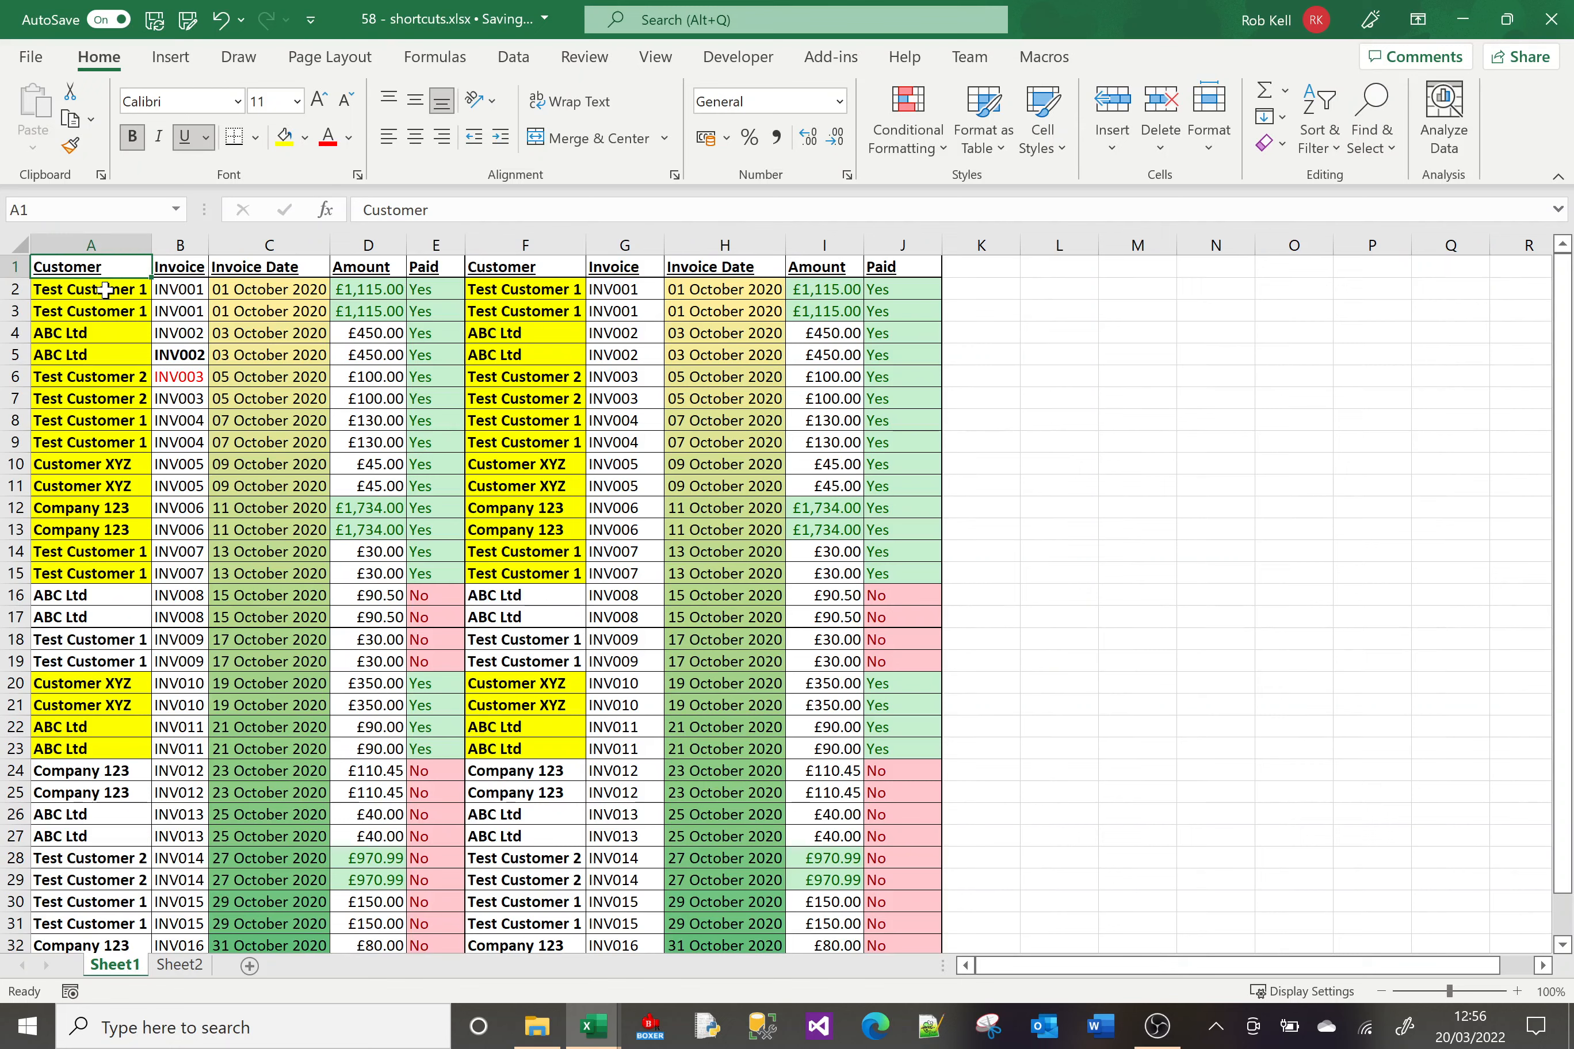
# Clear the customer name in A15 and jump down column A past the gap to A33
pyautogui.click(84, 575)
pyautogui.press('Delete')
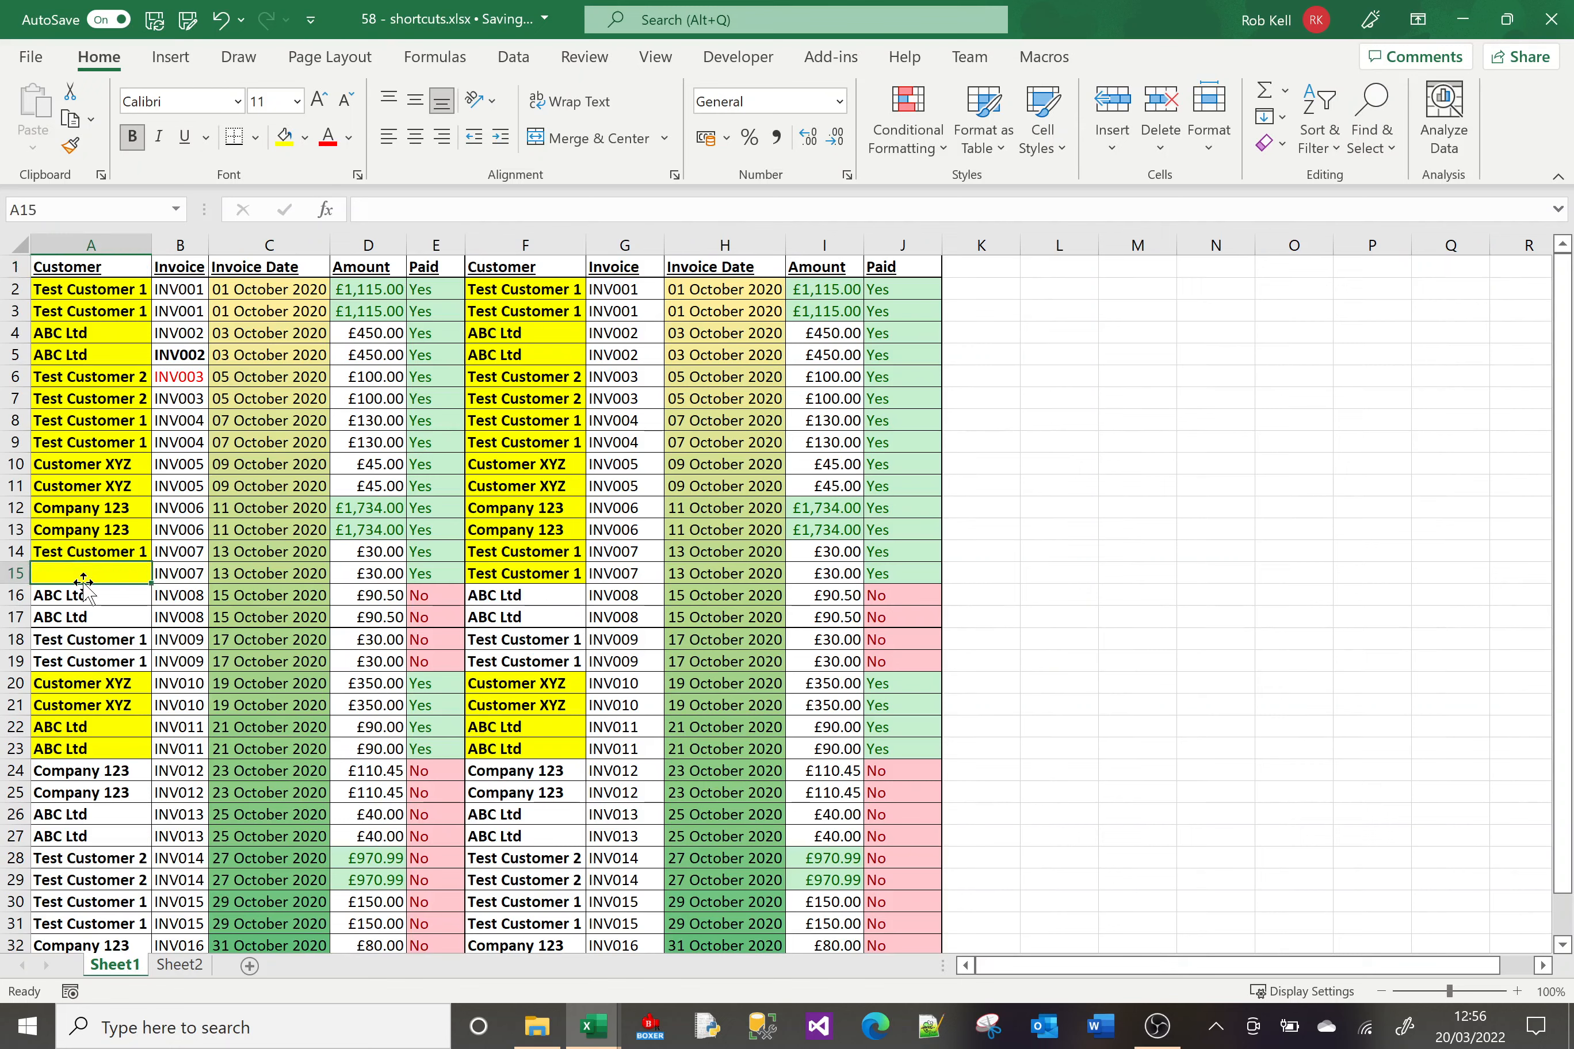
pyautogui.click(111, 274)
pyautogui.hotkey('ctrl', 'Down')
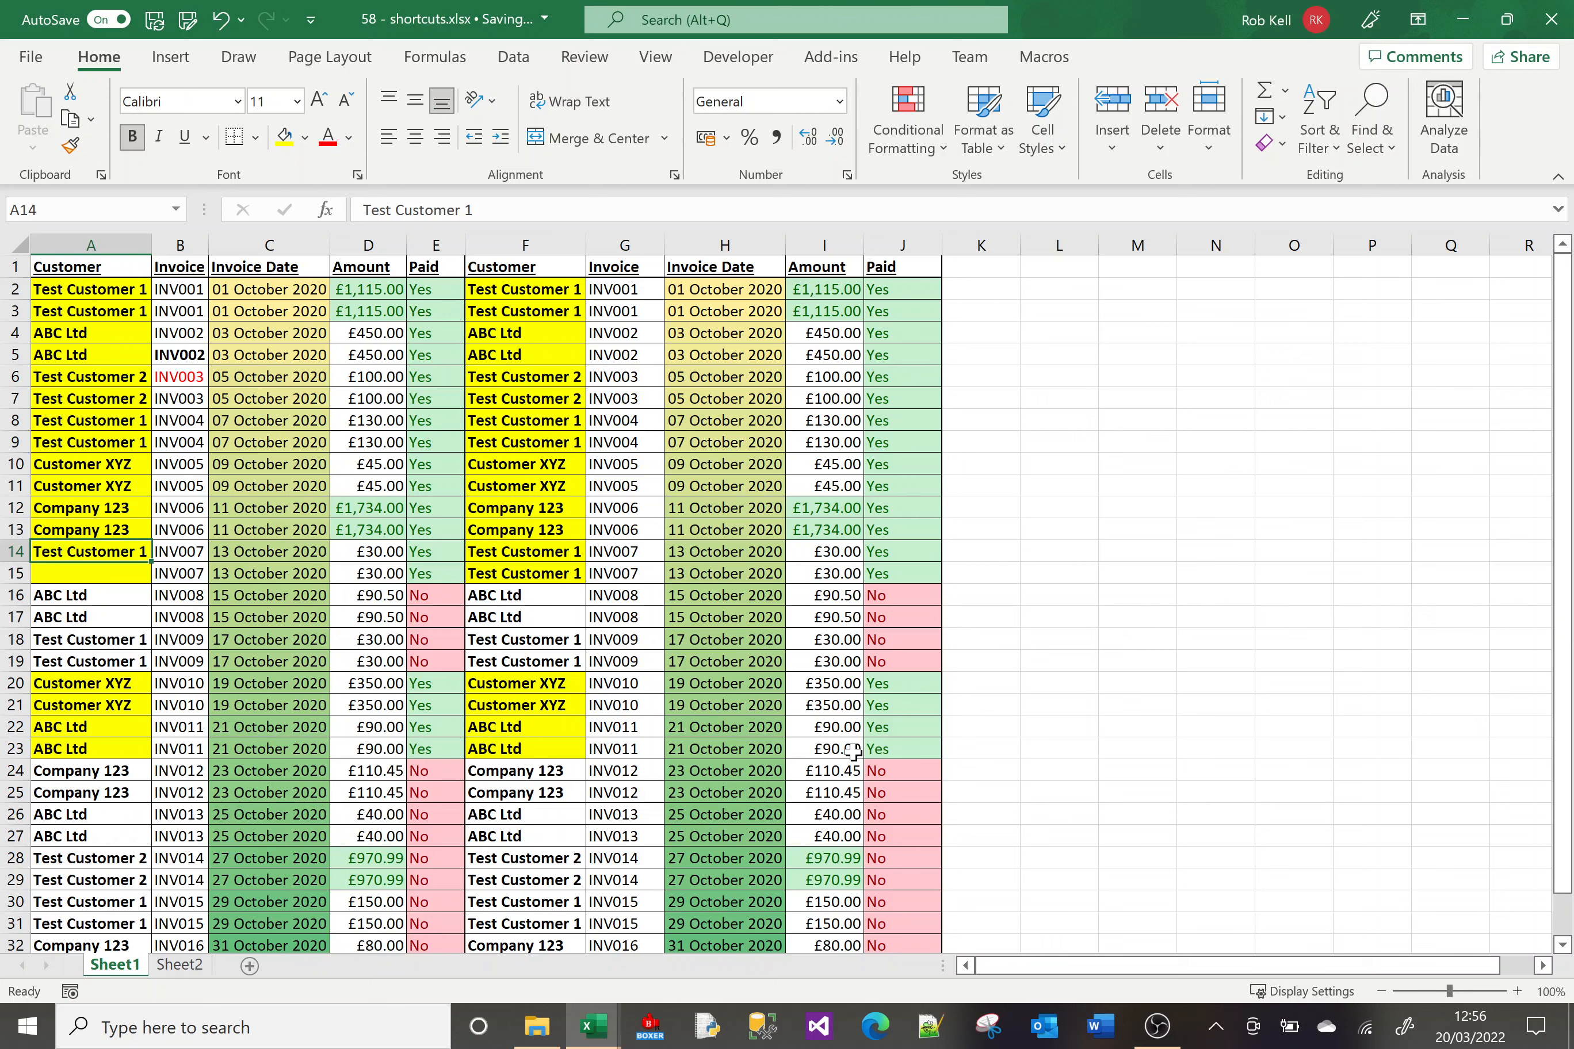
pyautogui.press('Down')
pyautogui.press('Down')
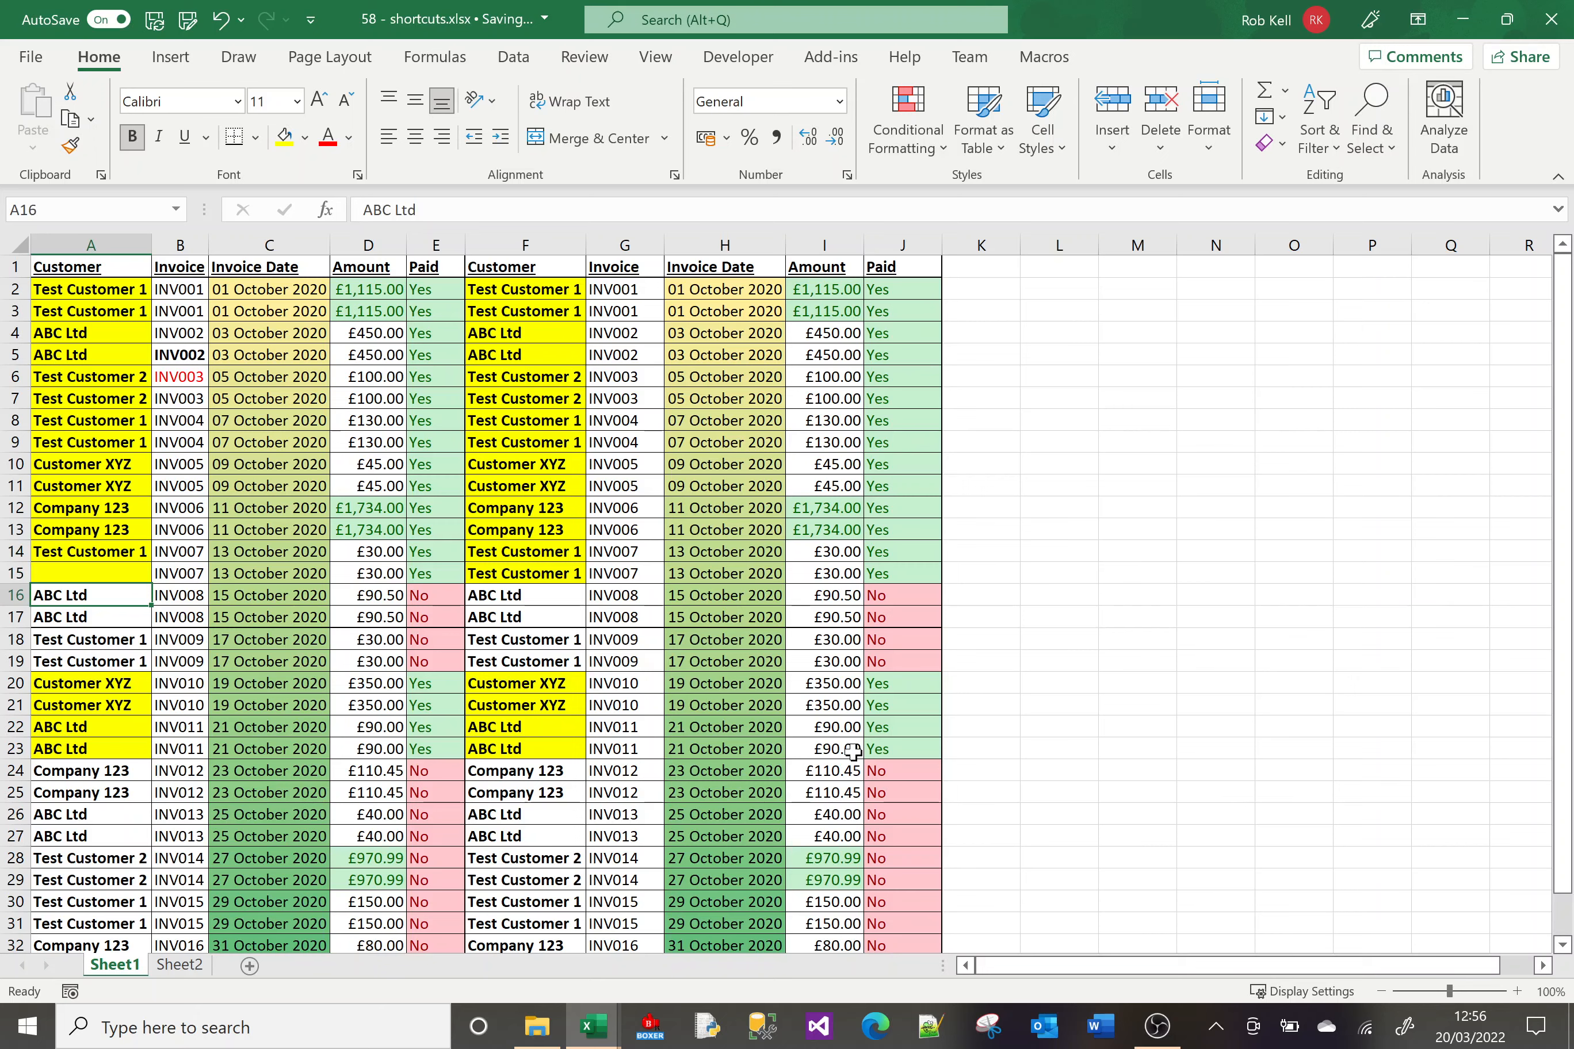
pyautogui.hotkey('ctrl', 'Down')
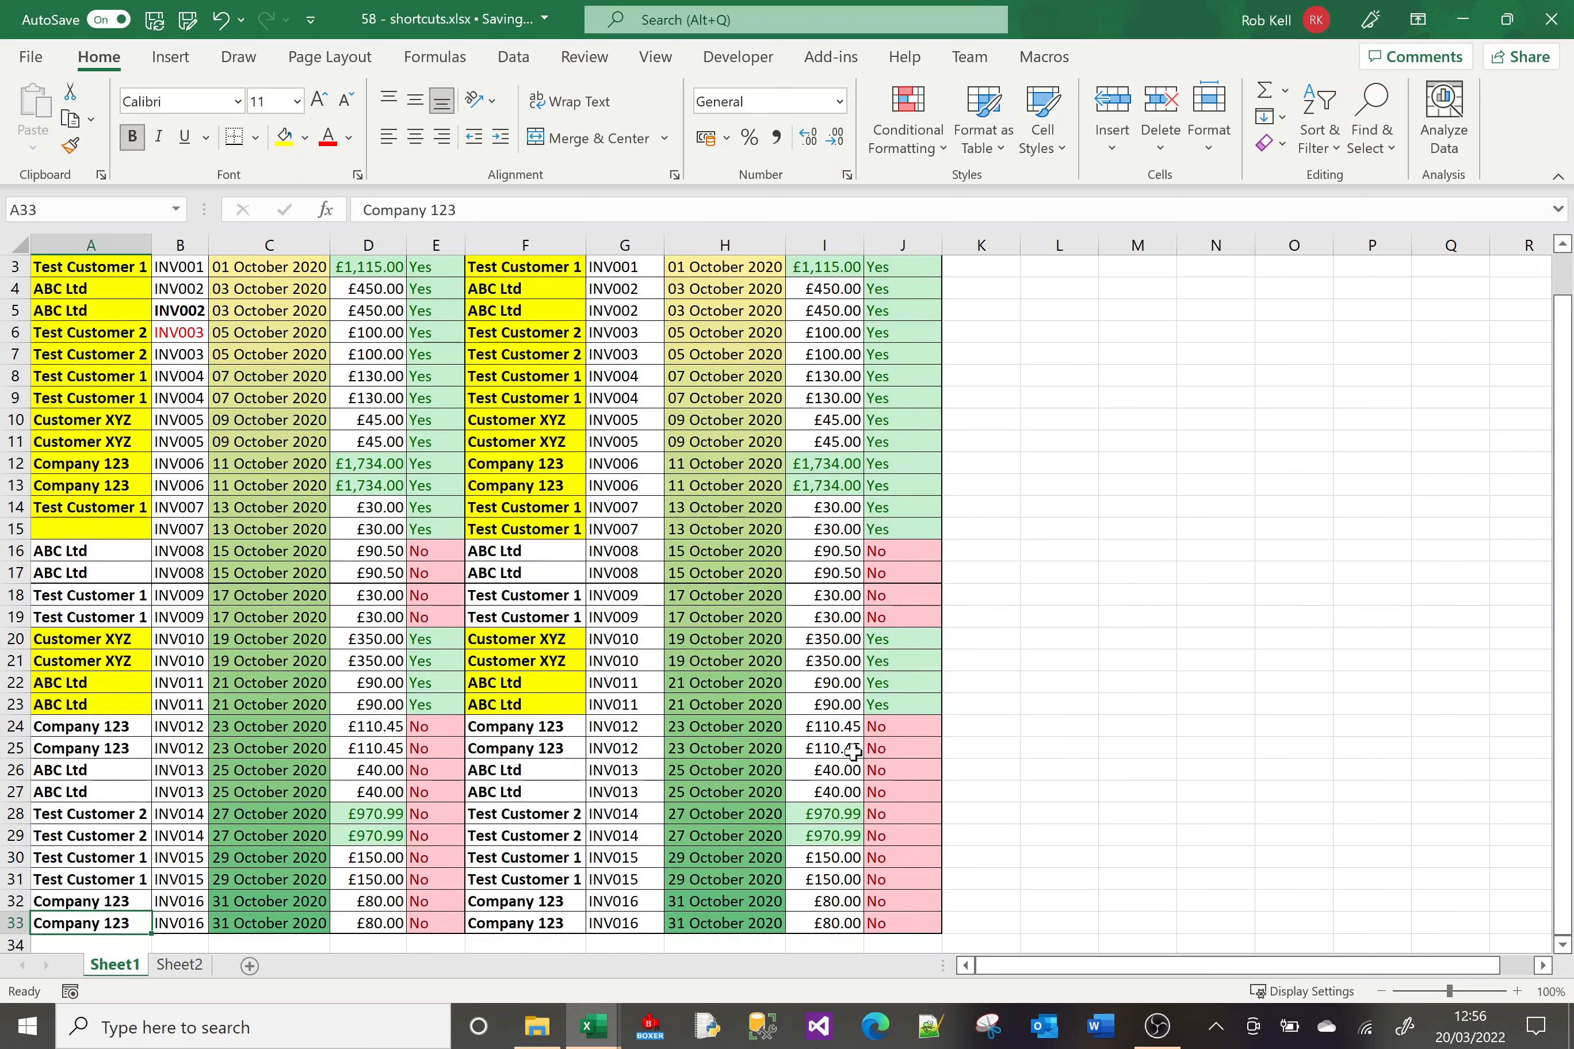
# Move the active cell one cell at a time into the empty rows below the table and back up to A33
pyautogui.press('Down')
pyautogui.press('Down')
pyautogui.press('Down')
pyautogui.press('Down')
pyautogui.press('Down')
pyautogui.press('Down')
pyautogui.press('Down')
pyautogui.press('Up')
pyautogui.press('Up')
pyautogui.press('Up')
pyautogui.press('Up')
pyautogui.press('Up')
pyautogui.press('Up')
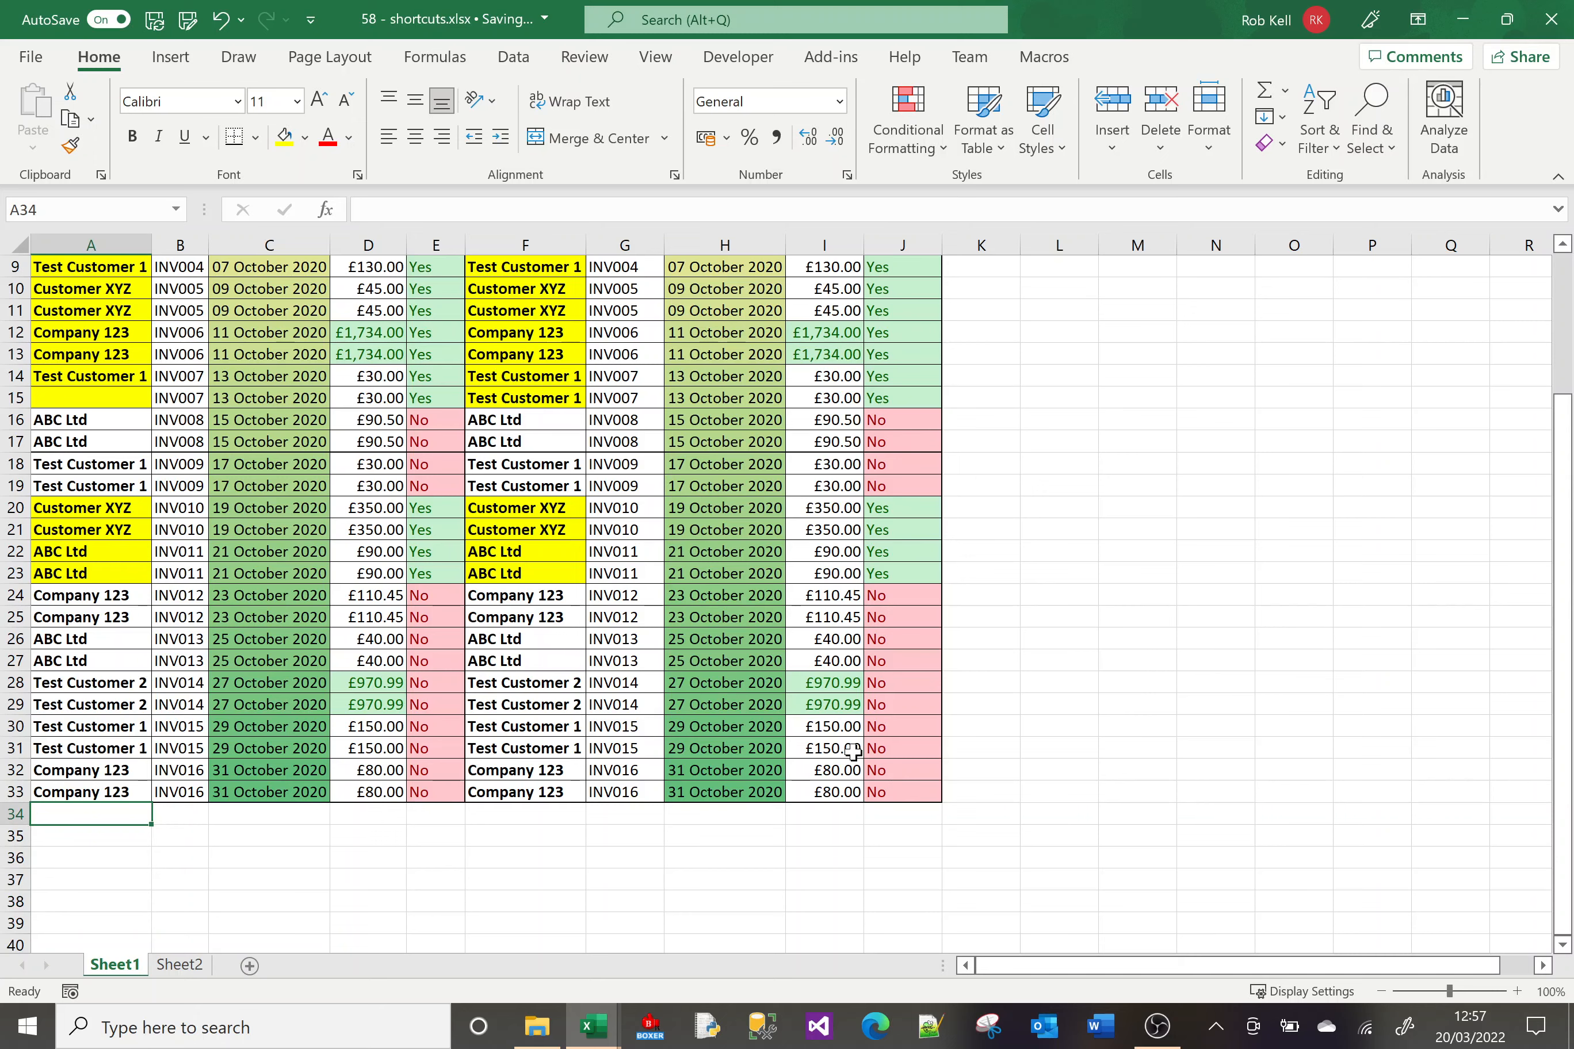
pyautogui.press('Up')
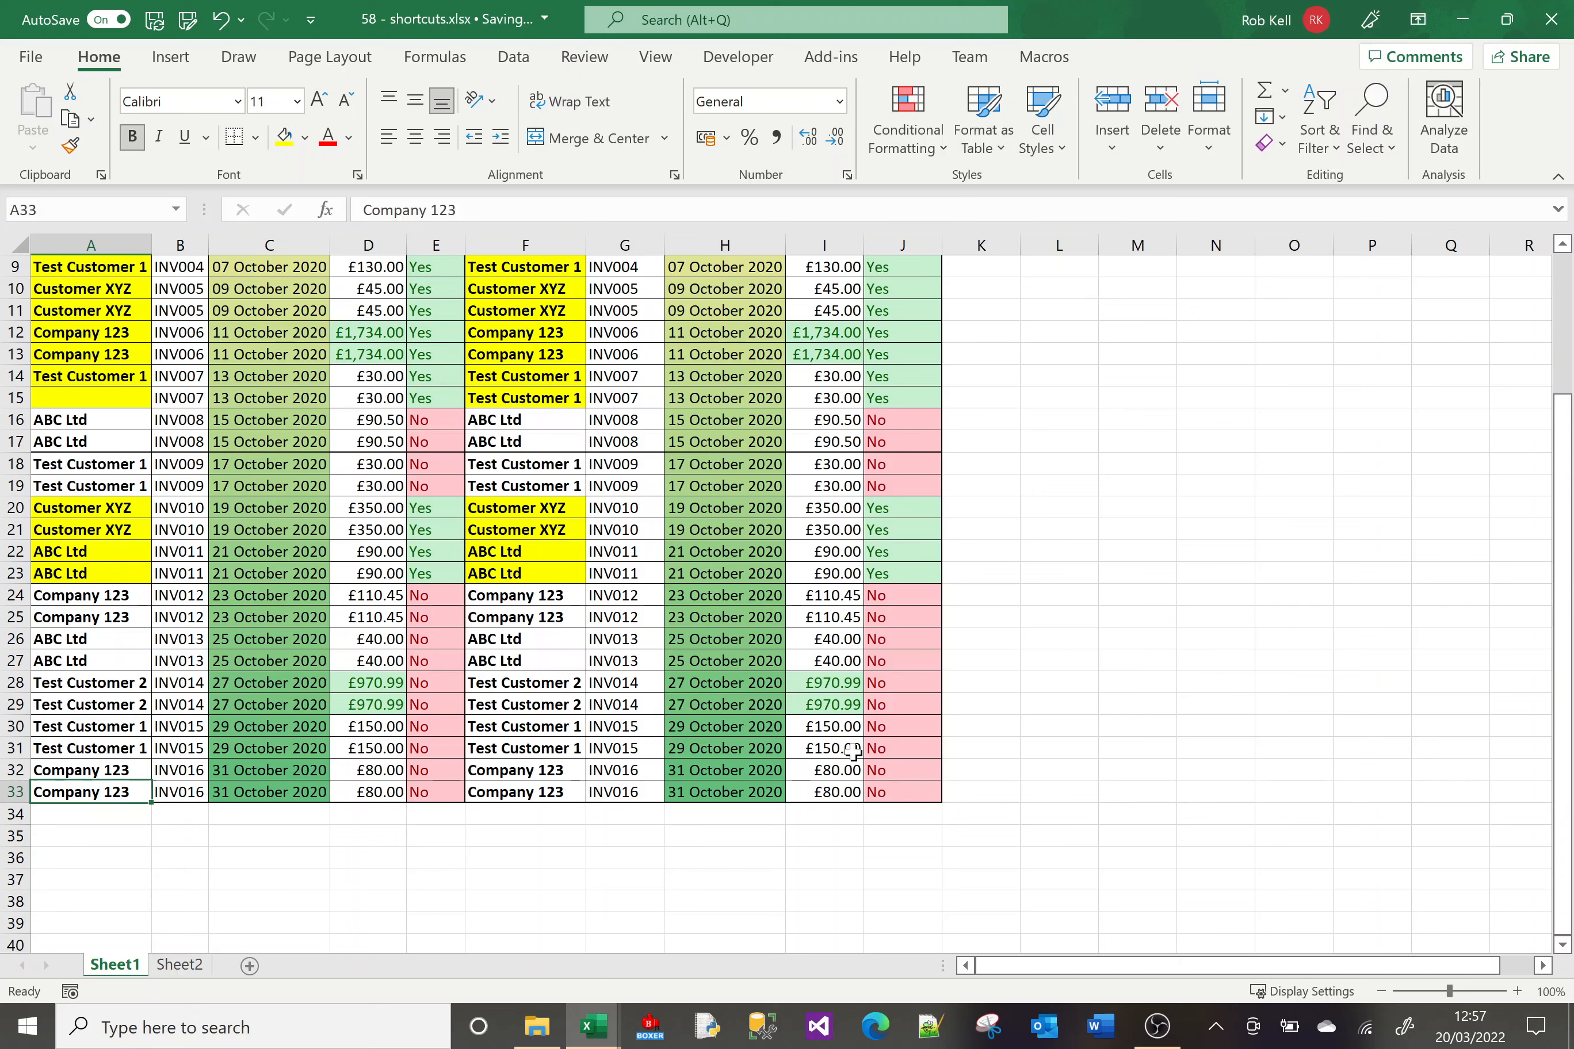
# Jump up column B to its Invoice header and move the active cell back to A1
pyautogui.press('Right')
pyautogui.hotkey('ctrl', 'Up')
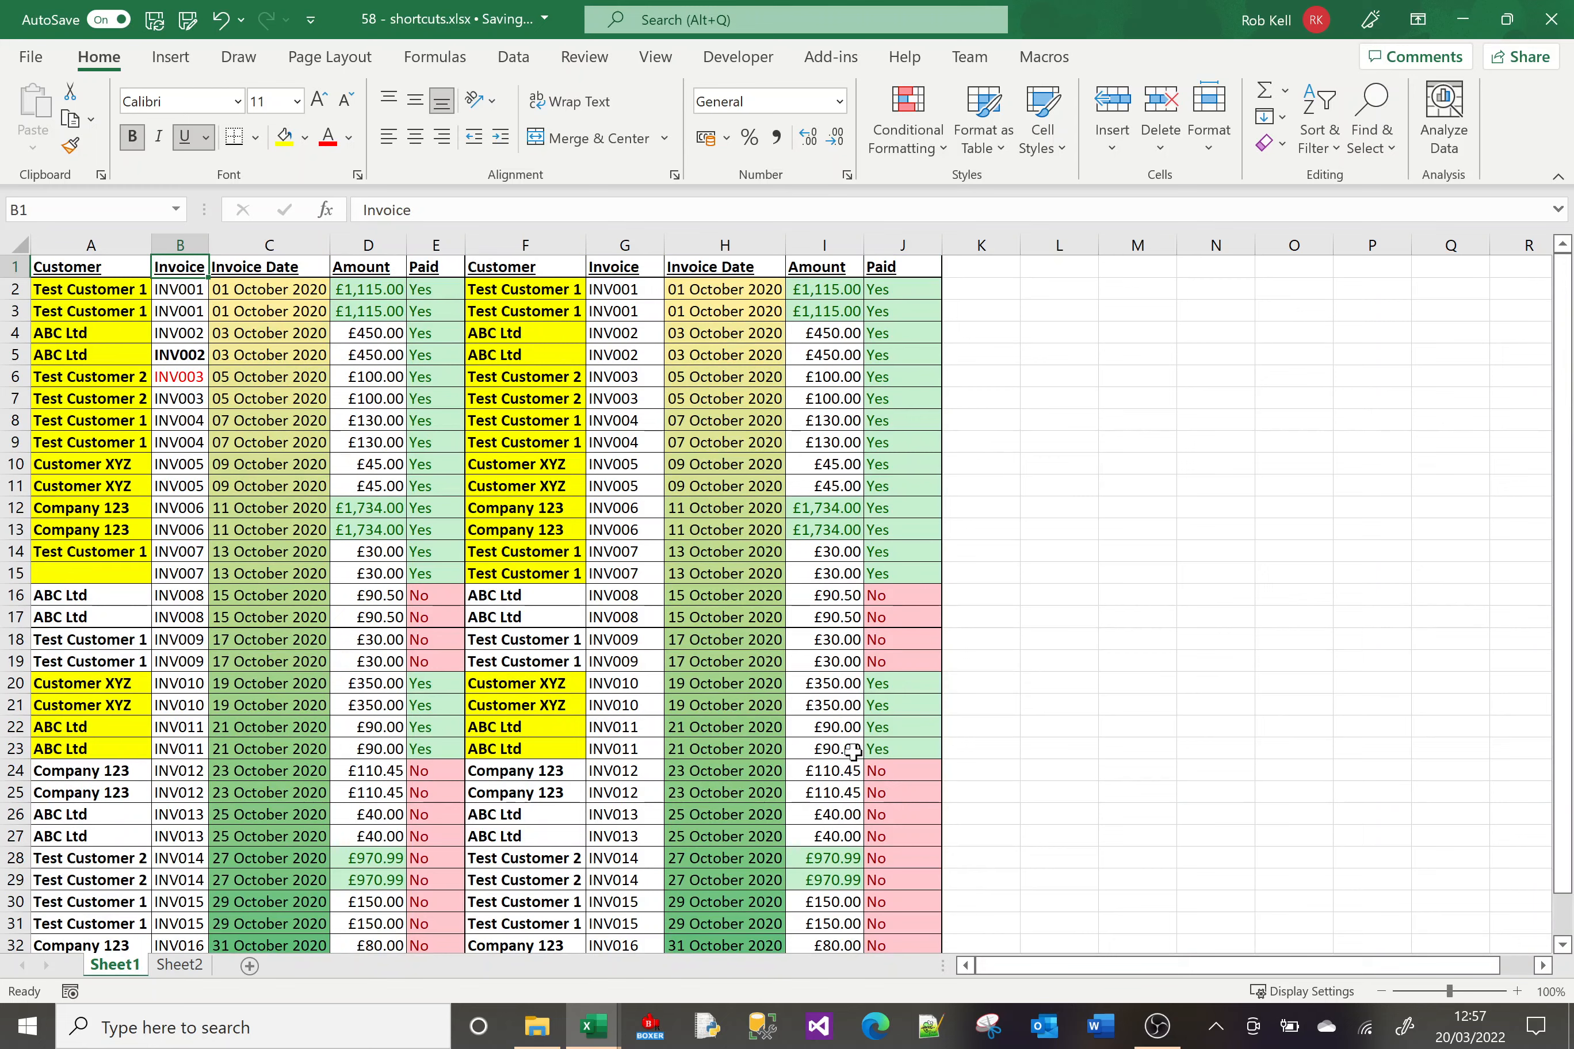
pyautogui.press('Down')
pyautogui.press('Left')
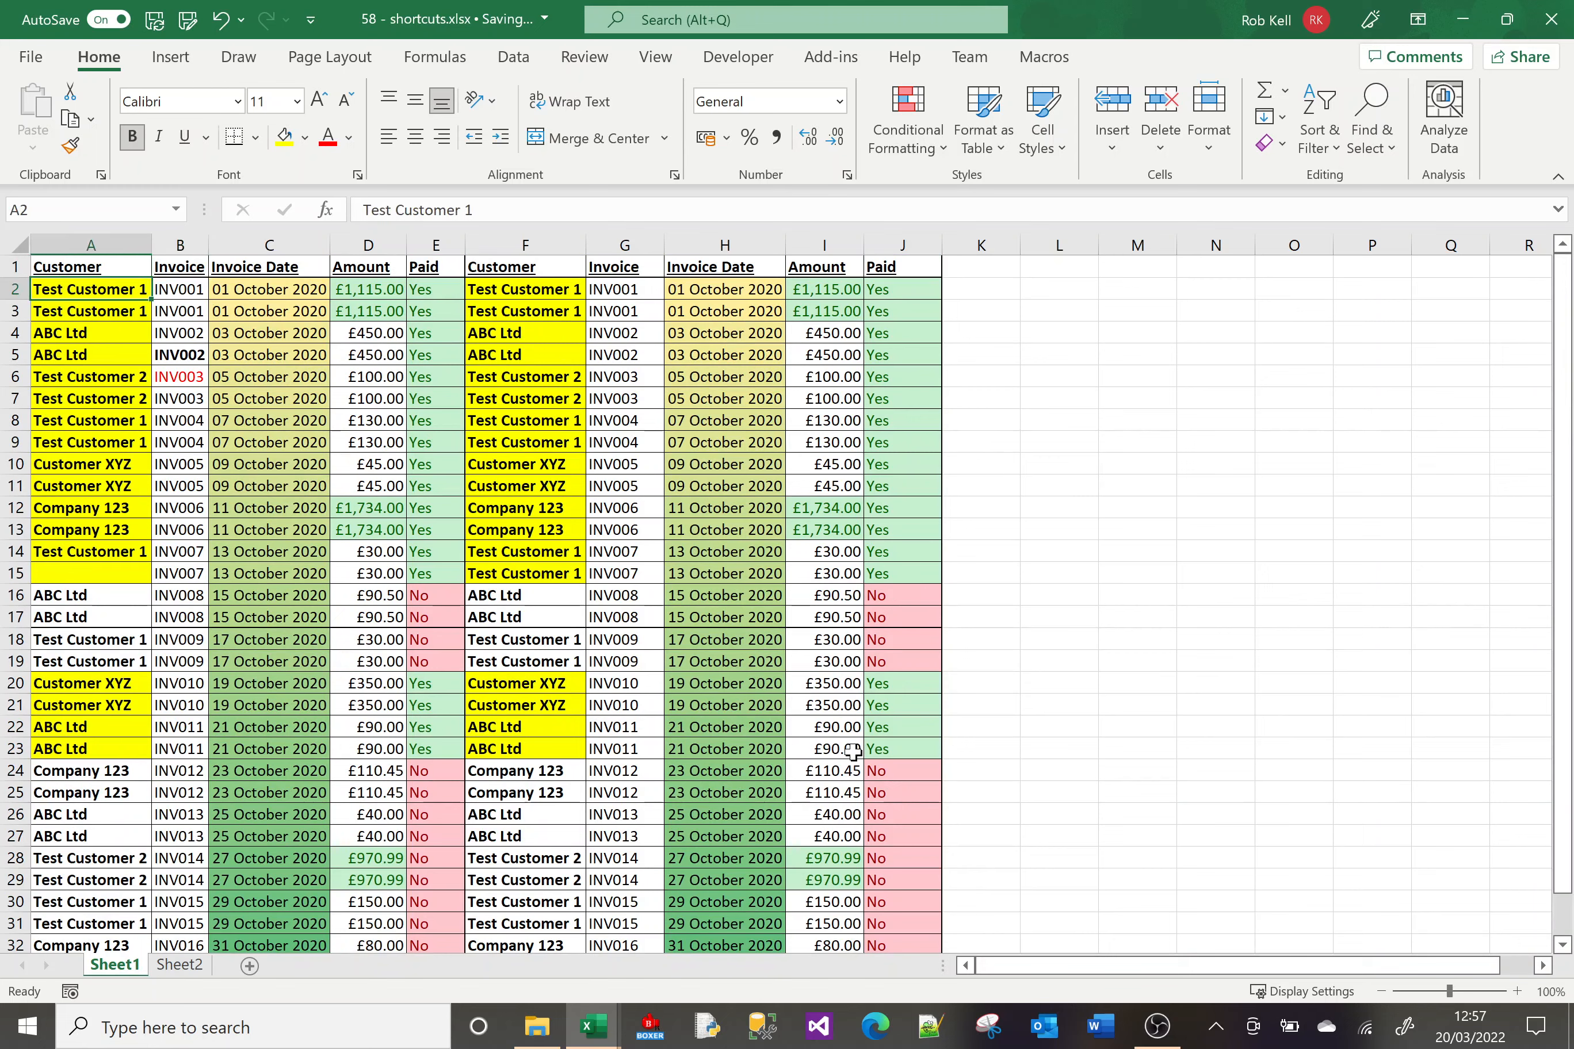
pyautogui.press('Up')
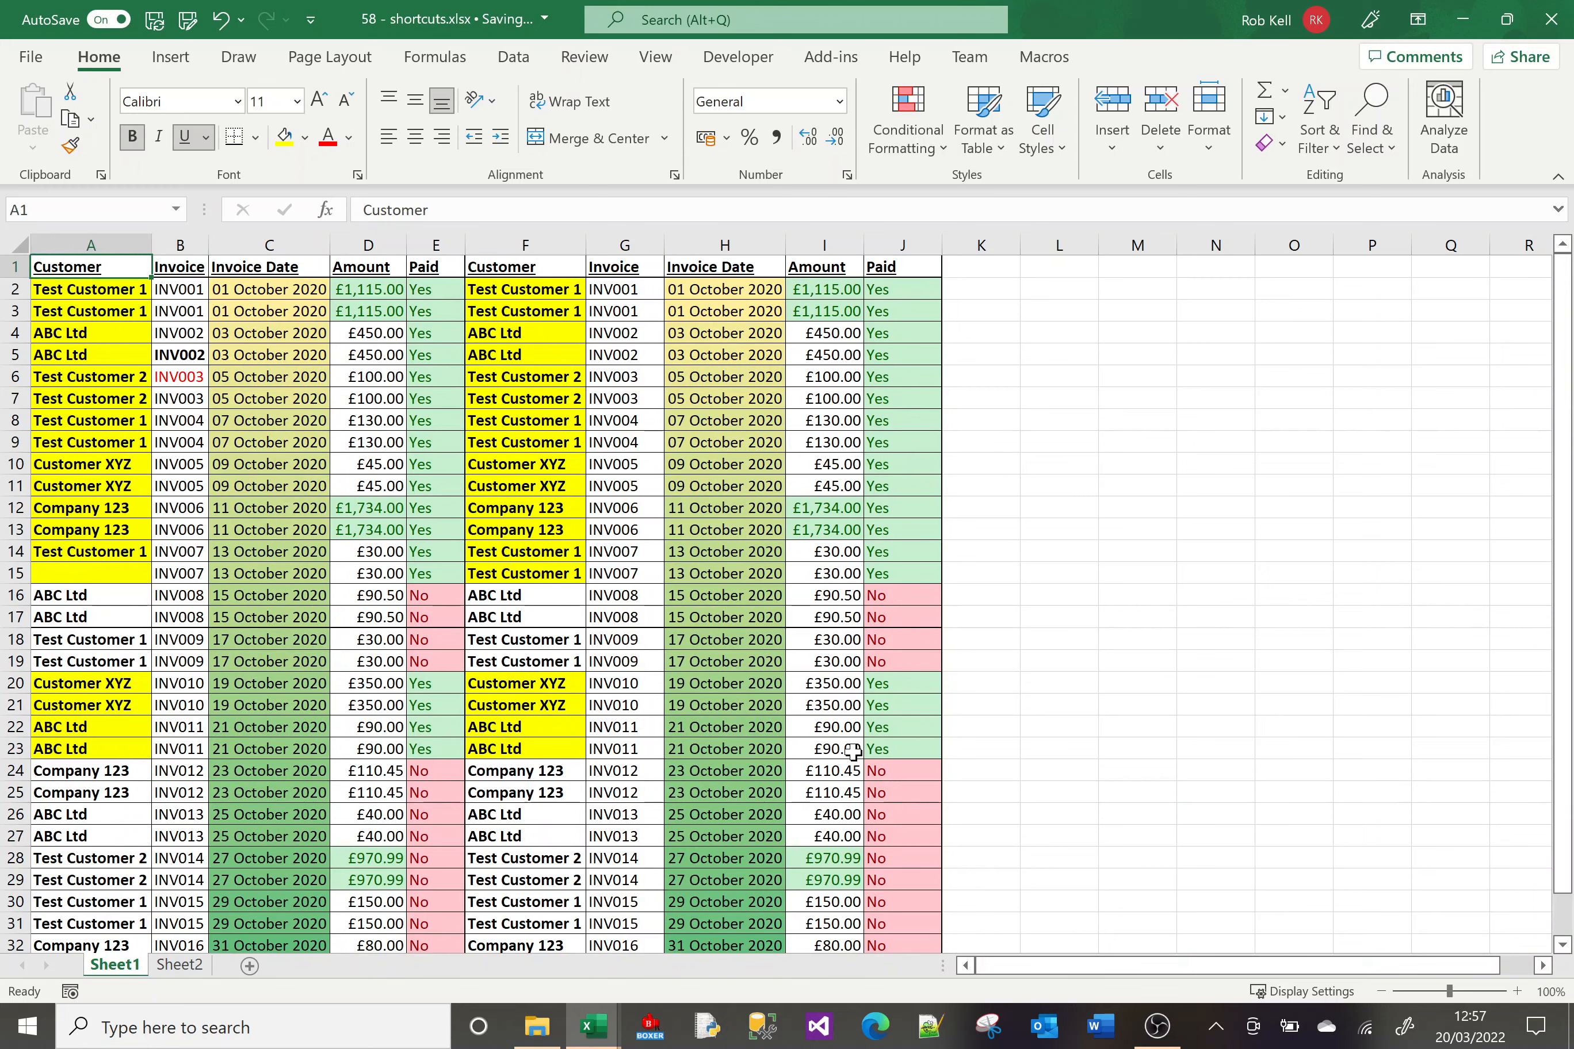
# Extend the selection cell by cell from A1 to cover the range A1:D7
pyautogui.hotkey('shift', 'Right')
pyautogui.hotkey('shift', 'Right')
pyautogui.hotkey('shift', 'Right')
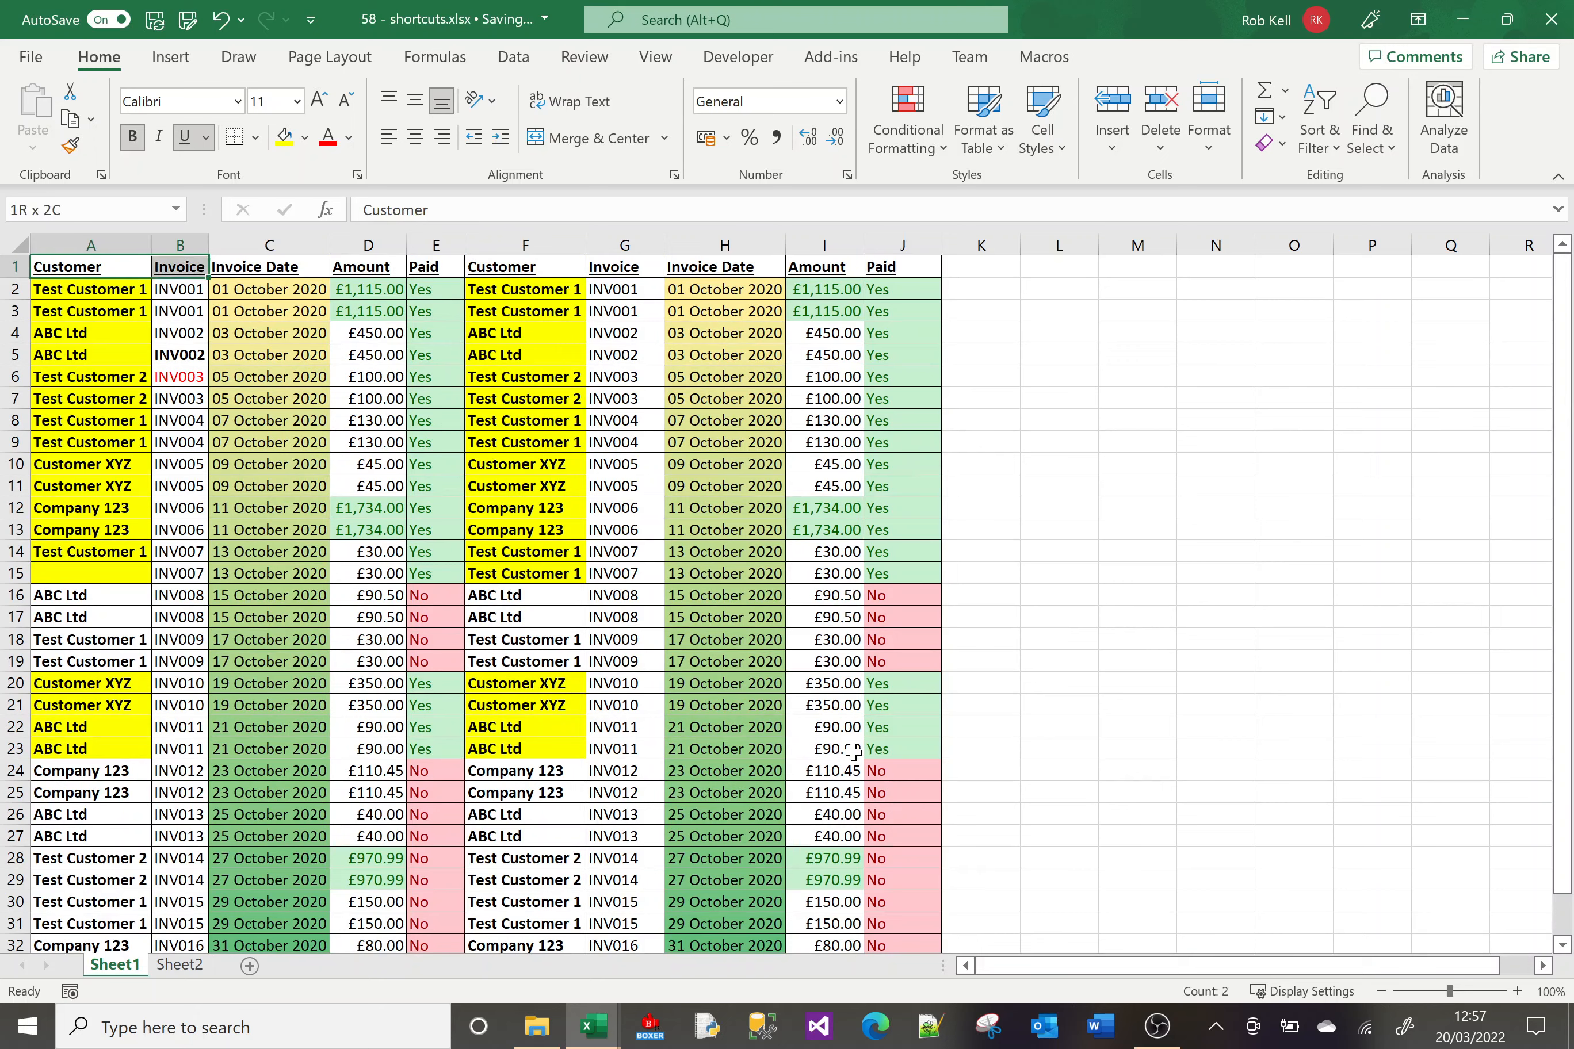
pyautogui.hotkey('shift', 'Down')
pyautogui.hotkey('shift', 'Down')
pyautogui.hotkey('shift', 'Down')
pyautogui.hotkey('shift', 'Down')
pyautogui.hotkey('shift', 'Down')
pyautogui.hotkey('shift', 'Down')
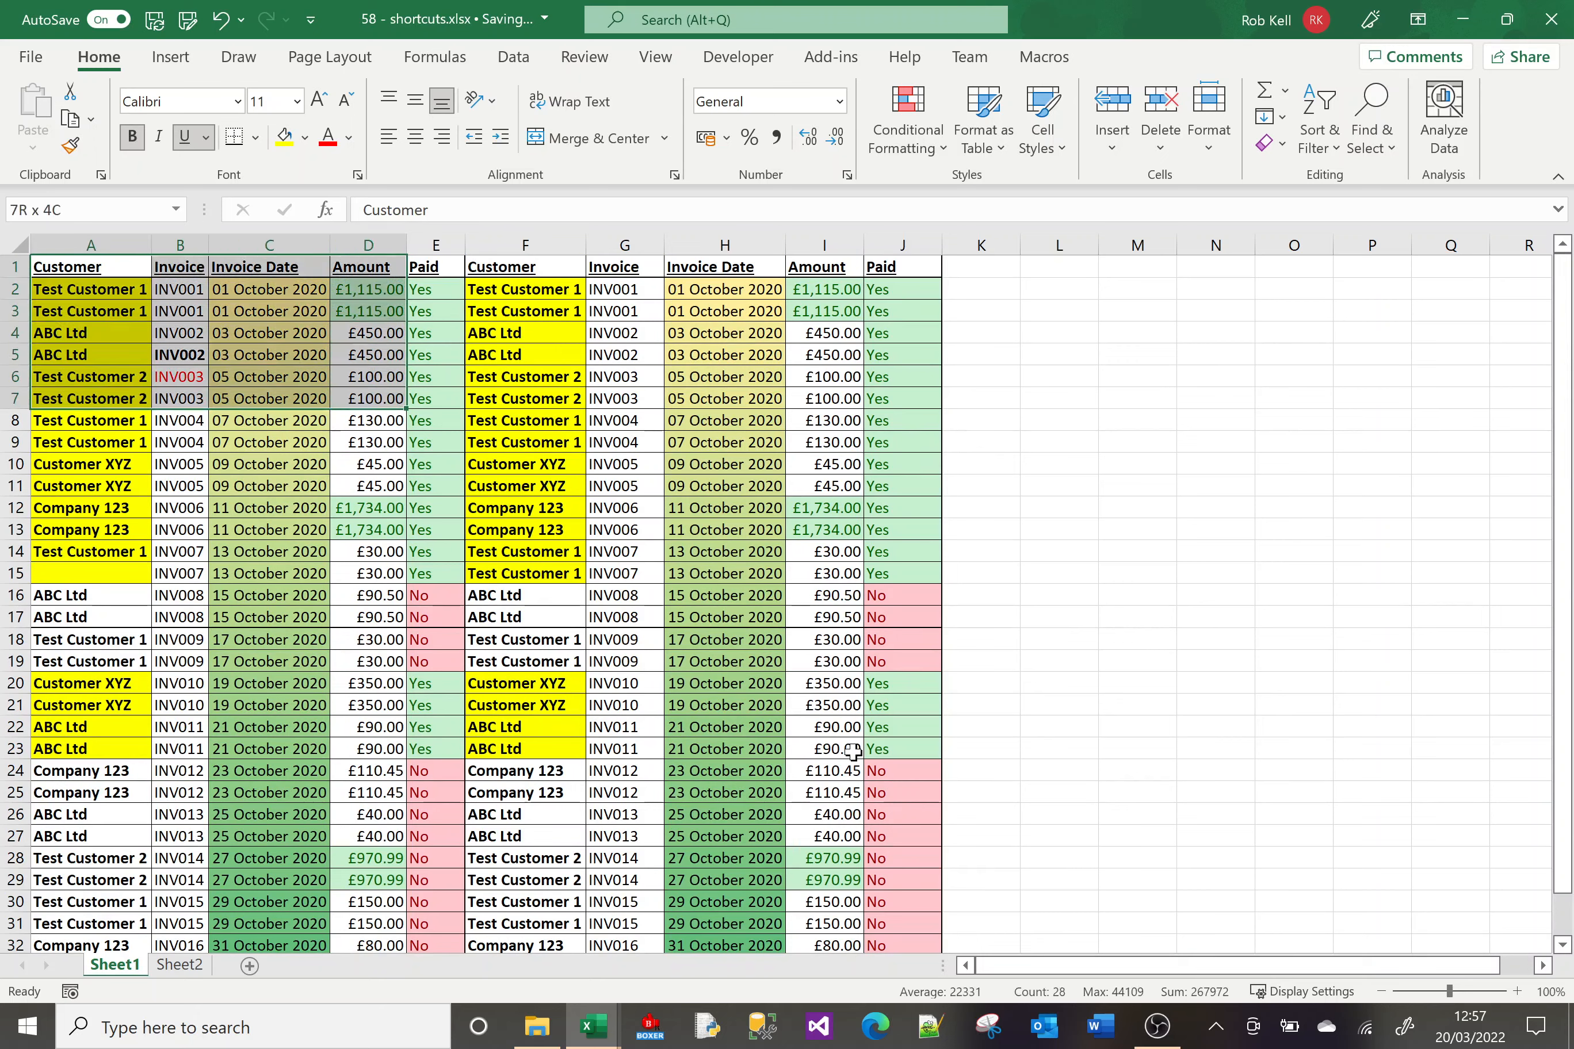
# Enlarge the selection by two columns and three rows and shrink it back to A1:B7
pyautogui.hotkey('shift', 'Right')
pyautogui.hotkey('shift', 'Right')
pyautogui.hotkey('shift', 'Down')
pyautogui.hotkey('shift', 'Down')
pyautogui.hotkey('shift', 'Down')
pyautogui.hotkey('shift', 'Left')
pyautogui.hotkey('shift', 'Left')
pyautogui.hotkey('shift', 'Up')
pyautogui.hotkey('shift', 'Up')
pyautogui.hotkey('shift', 'Up')
pyautogui.hotkey('shift', 'Left')
pyautogui.hotkey('shift', 'Left')
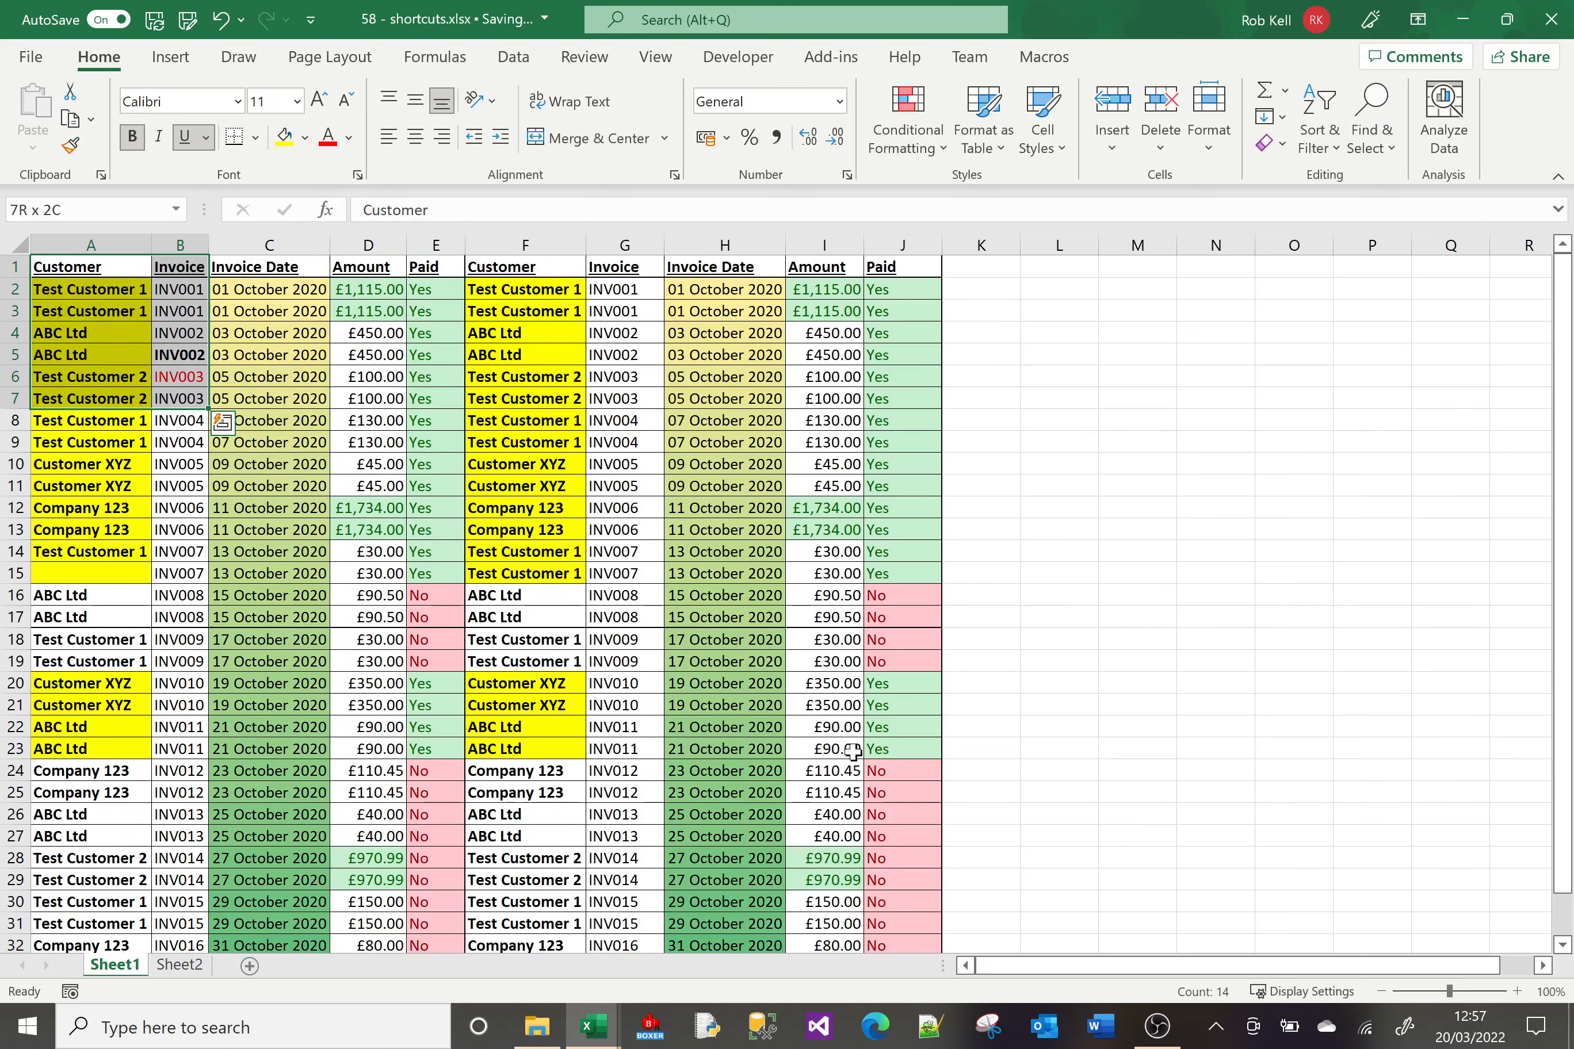
# Extend the selection to the table's last column and down to its last row, covering A1:J33
pyautogui.hotkey('ctrl', 'shift', 'Right')
pyautogui.hotkey('shift', 'Down')
pyautogui.hotkey('shift', 'Down')
pyautogui.hotkey('shift', 'Down')
pyautogui.hotkey('shift', 'Down')
pyautogui.hotkey('shift', 'Down')
pyautogui.hotkey('shift', 'Down')
pyautogui.hotkey('shift', 'Down')
pyautogui.hotkey('shift', 'Down')
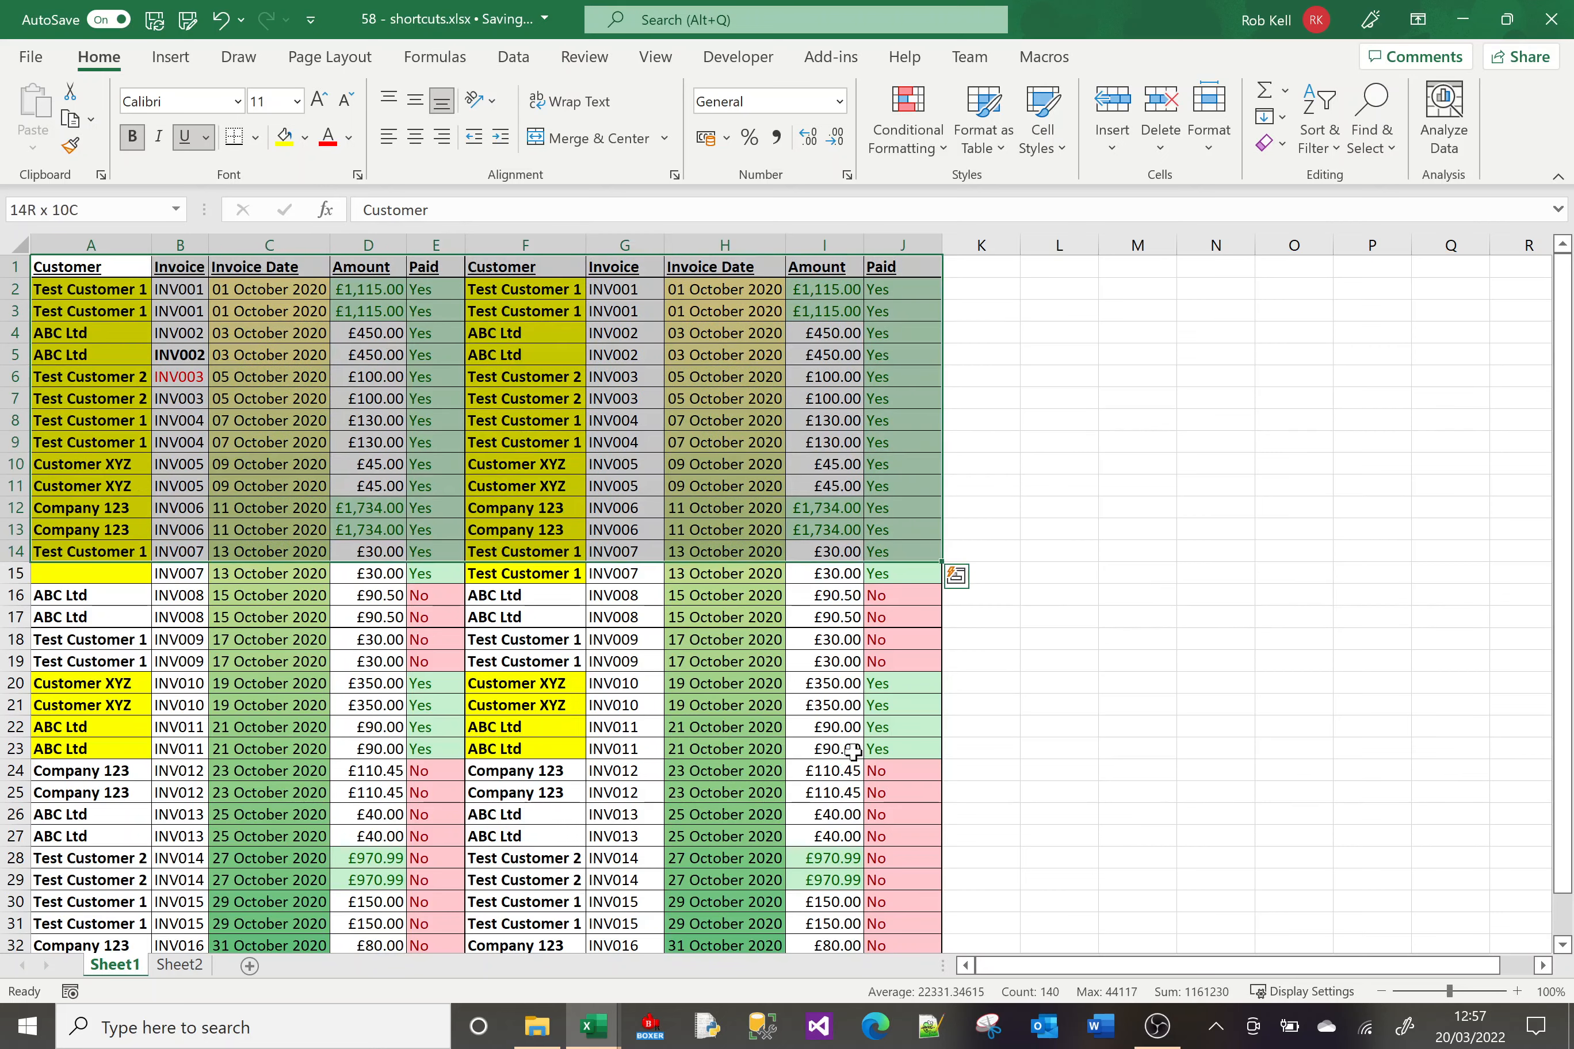
pyautogui.hotkey('shift', 'Down')
pyautogui.hotkey('ctrl', 'shift', 'Down')
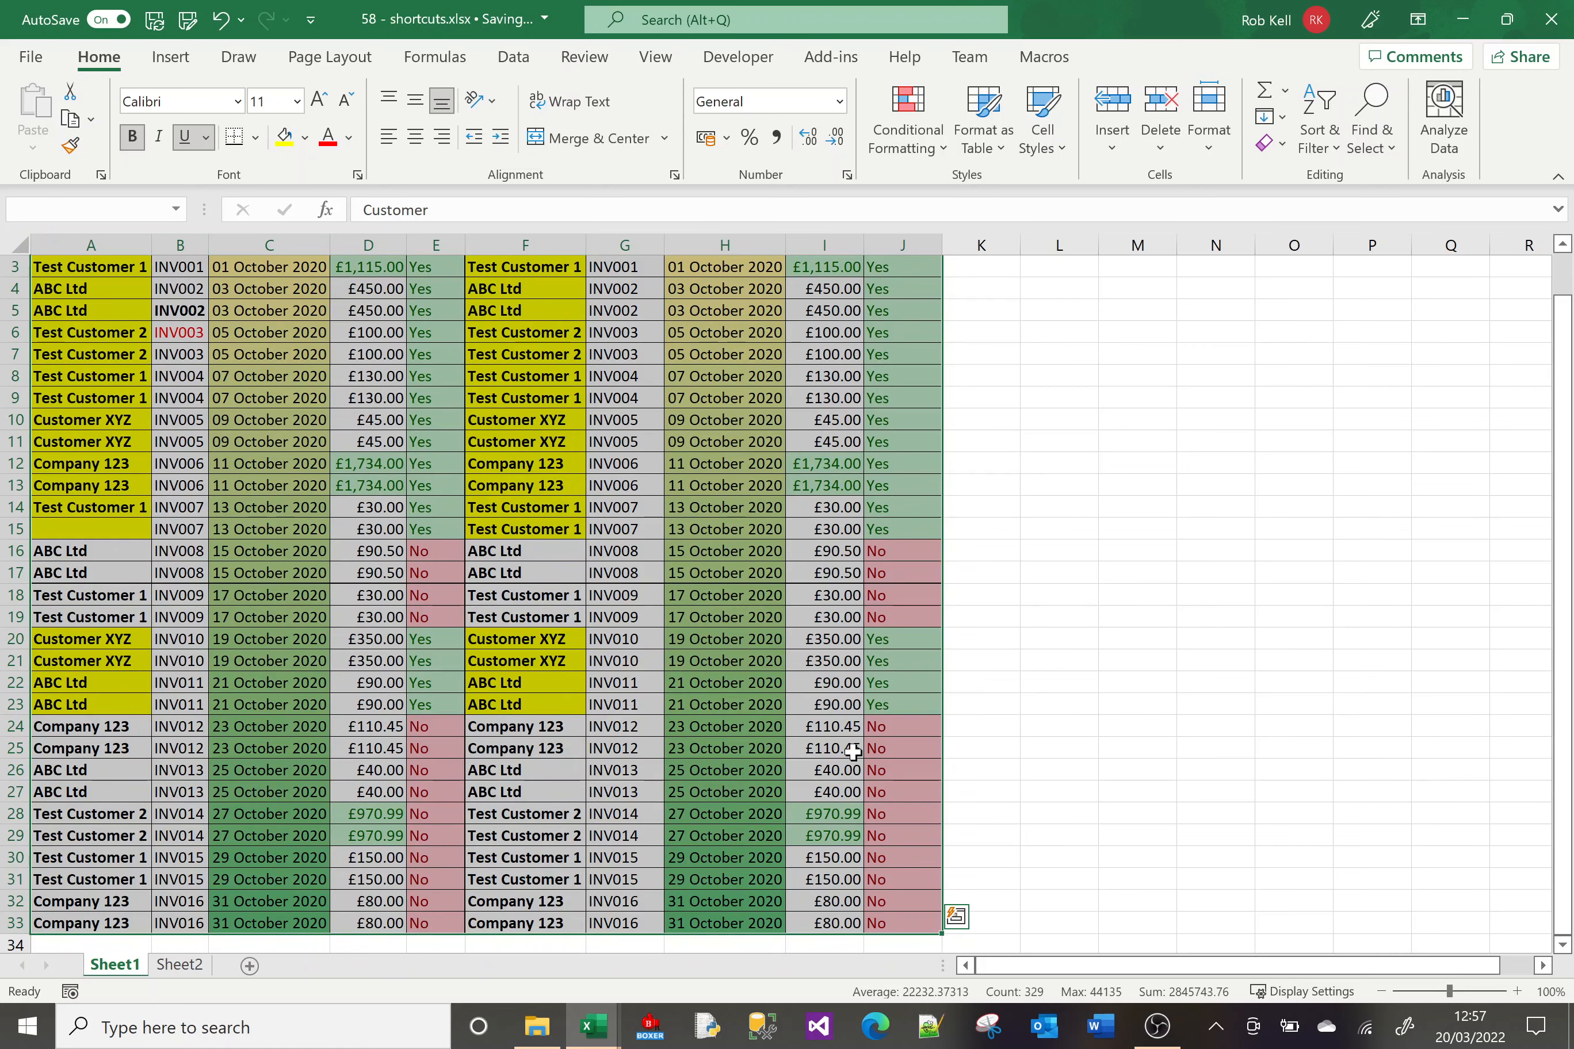
# Return to A1 and reselect the whole table A1:J33 by extending the selection to the data edges
pyautogui.hotkey('ctrl', 'Home')
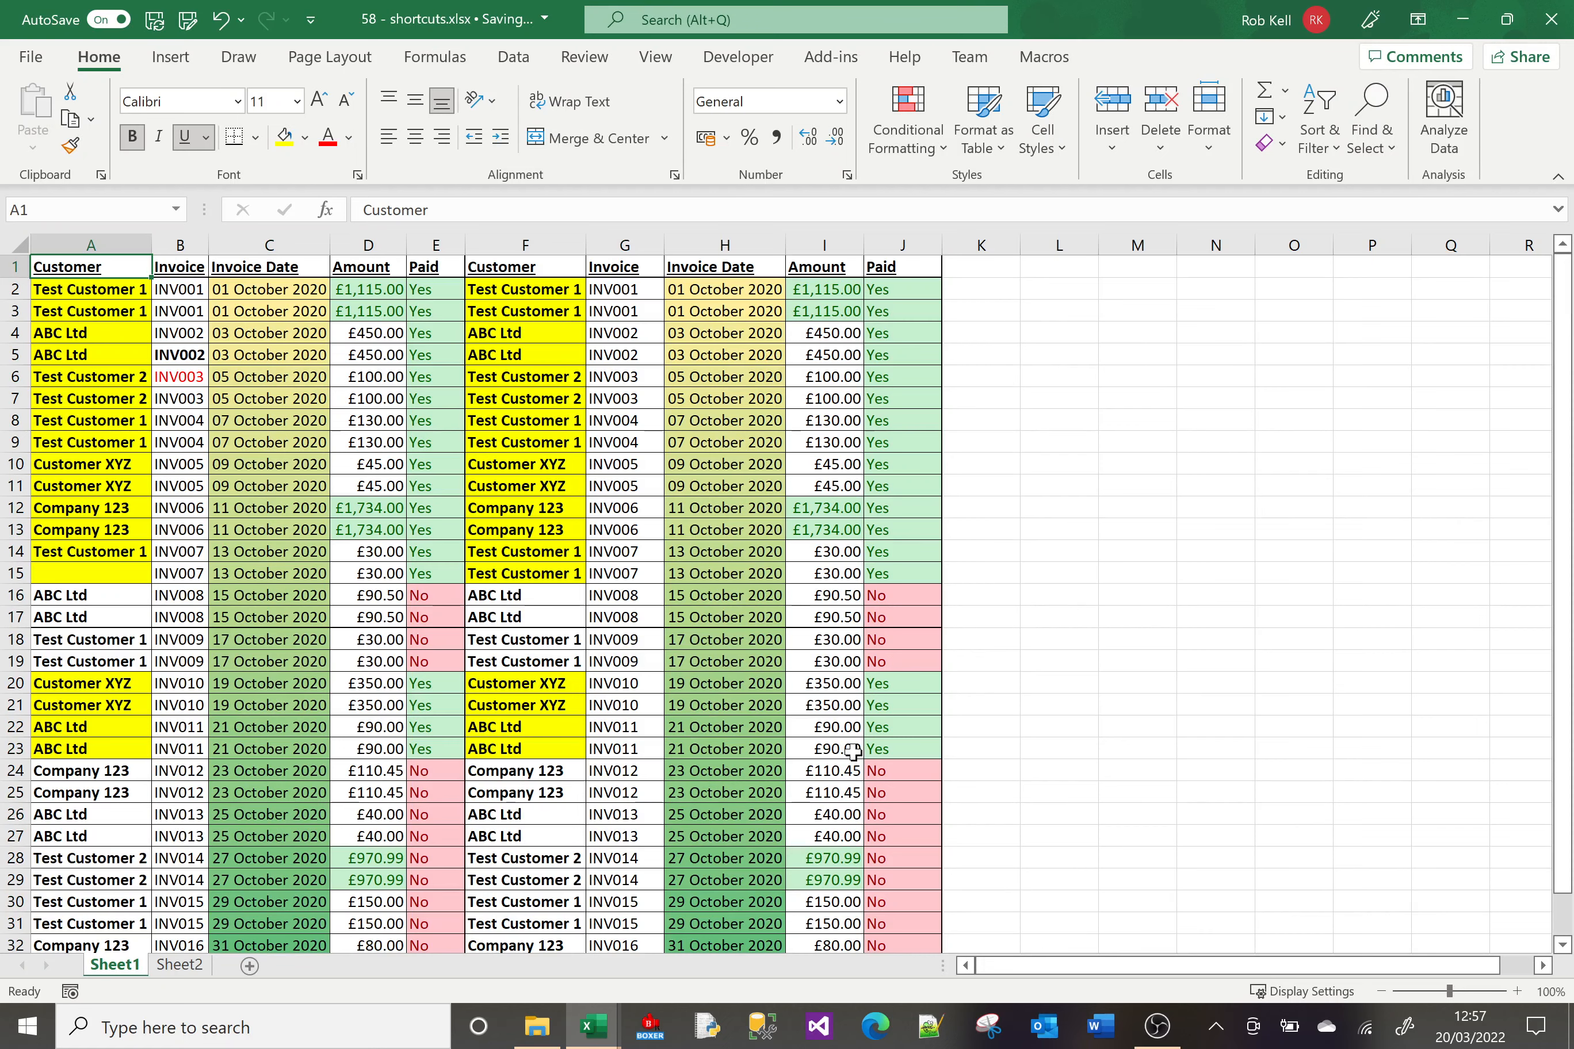
pyautogui.hotkey('ctrl', 'shift', 'Right')
pyautogui.hotkey('ctrl', 'shift', 'Down')
pyautogui.hotkey('shift', 'Down')
pyautogui.hotkey('shift', 'Down')
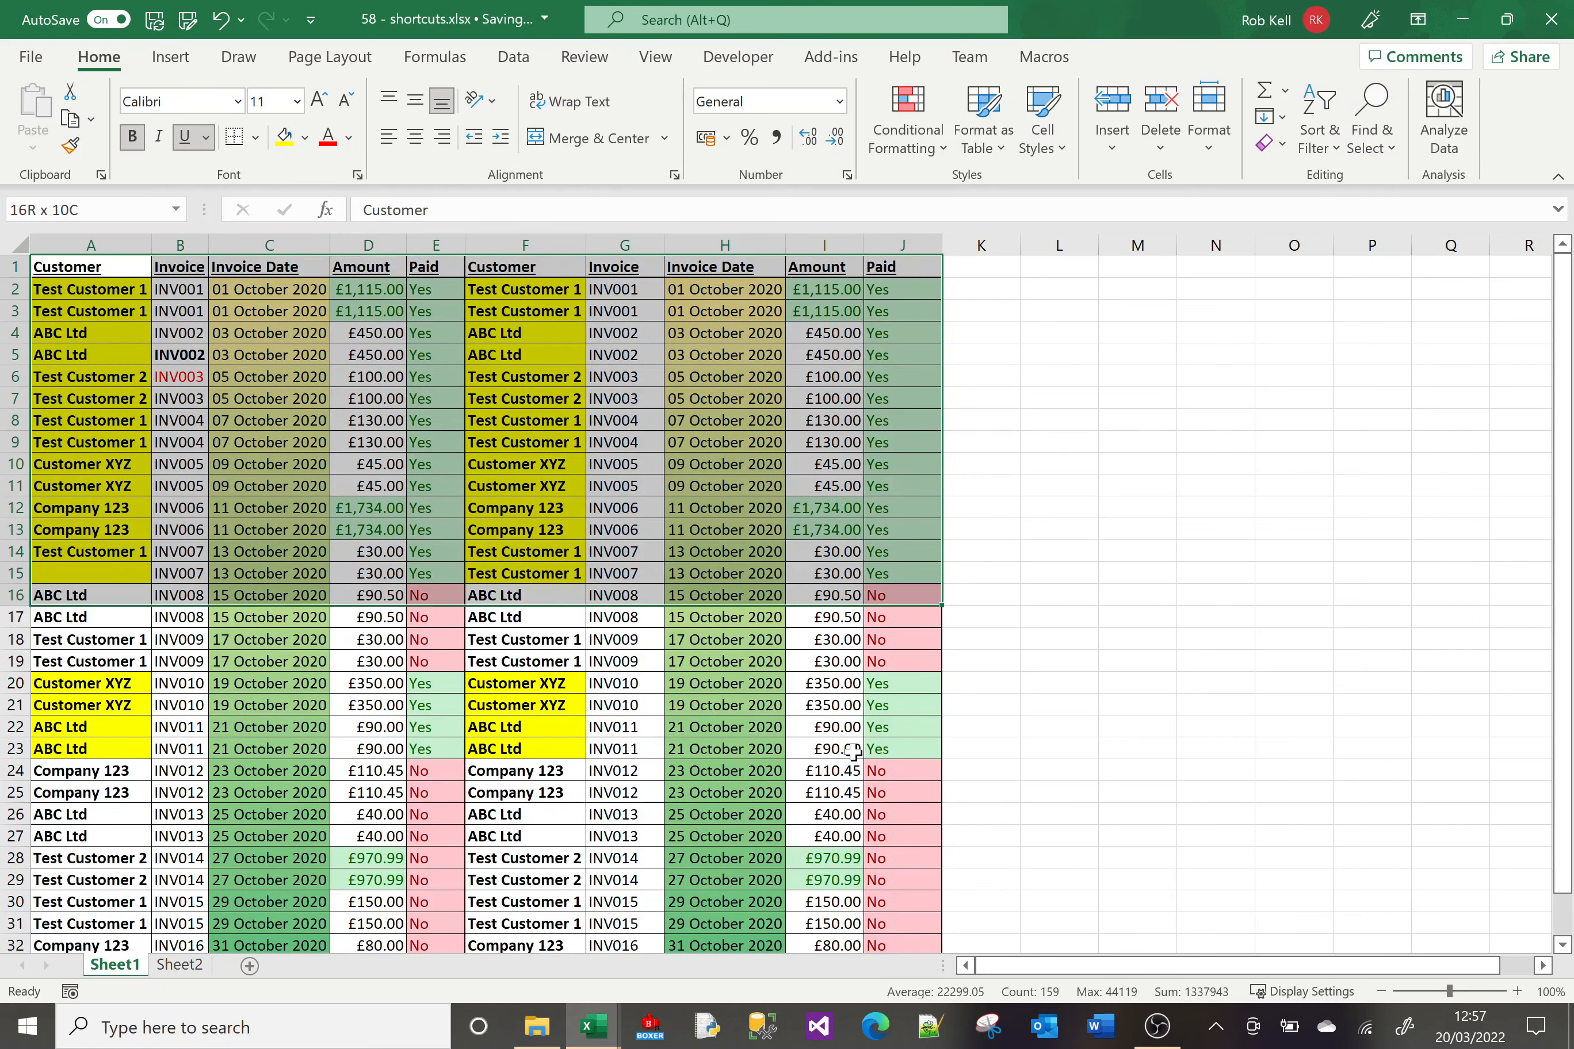
pyautogui.hotkey('ctrl', 'shift', 'Down')
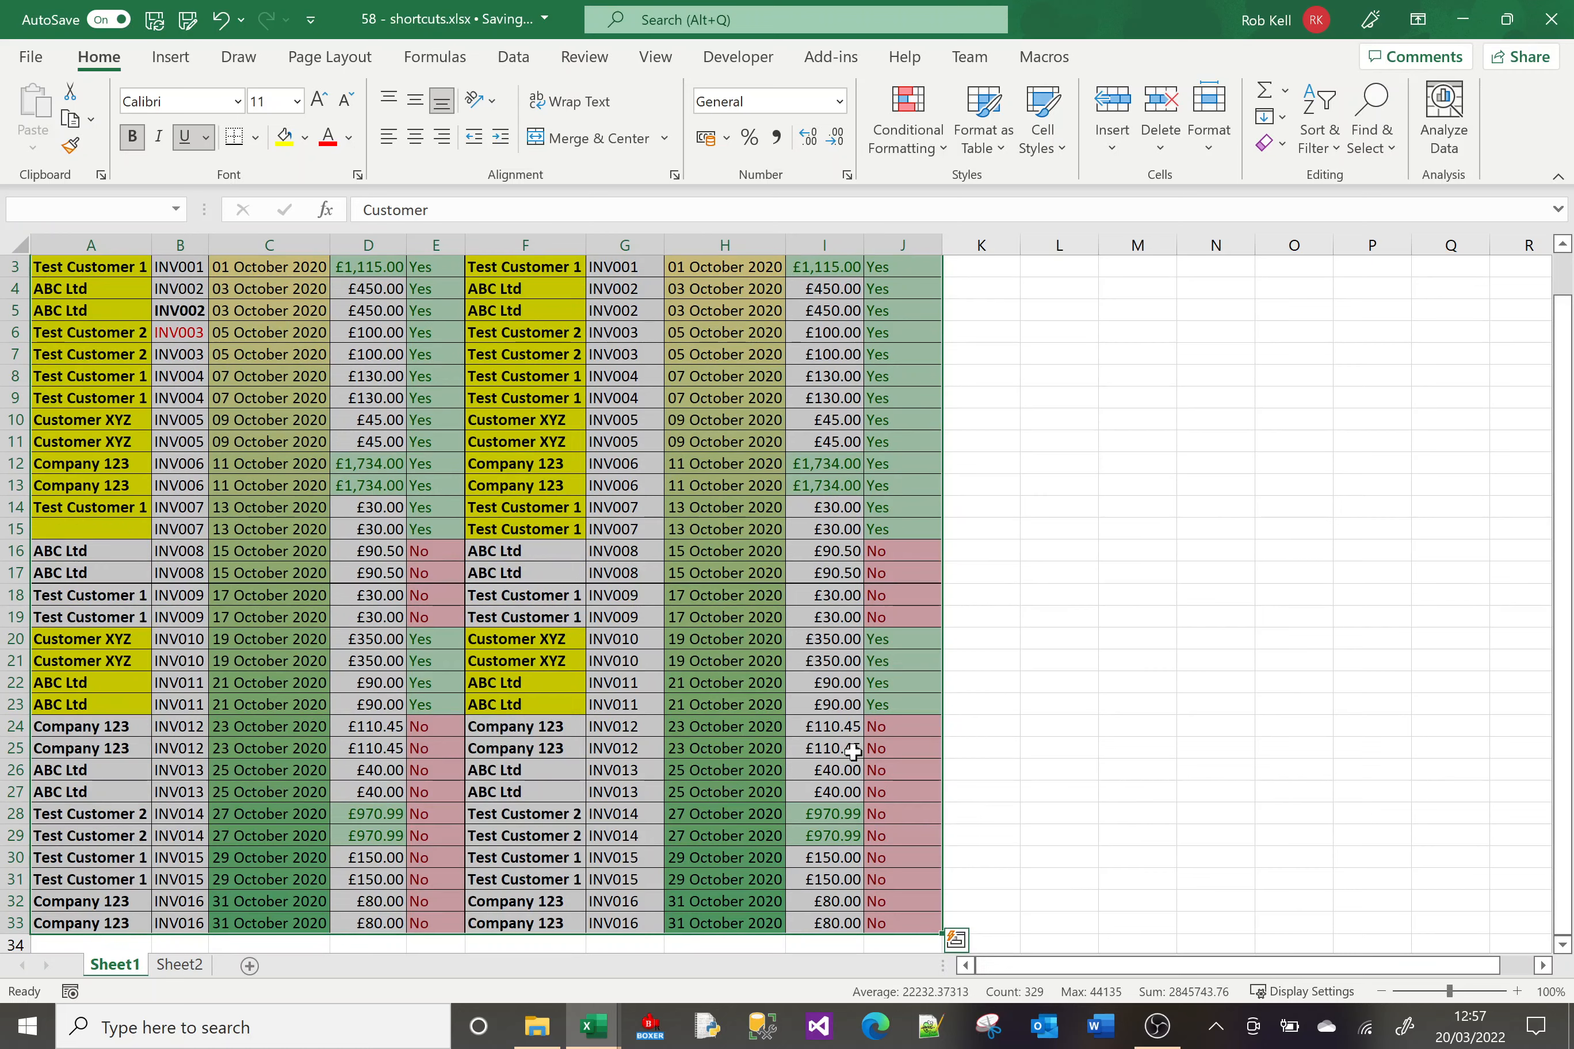
# Select the customer cells A2:A9 and review their Quick Analysis options for formatting, charts and totals
pyautogui.hotkey('ctrl', 'Home')
pyautogui.press('Down')
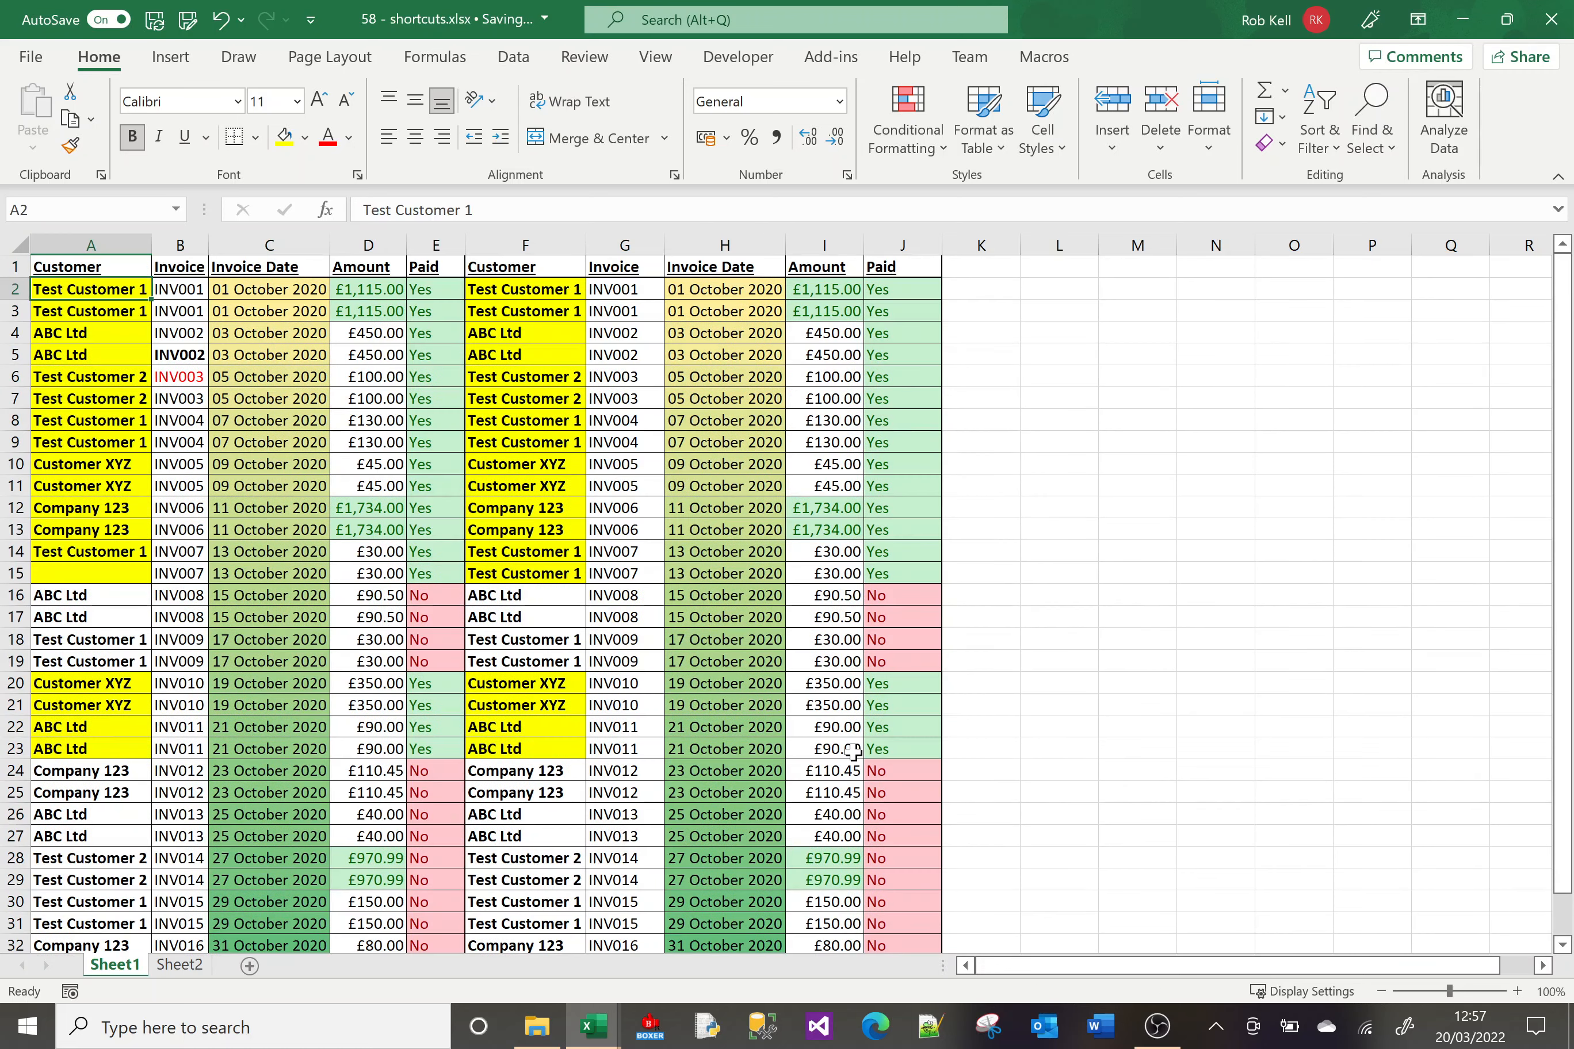
pyautogui.hotkey('shift', 'Down')
pyautogui.hotkey('shift', 'Down')
pyautogui.hotkey('shift', 'Down')
pyautogui.hotkey('shift', 'Down')
pyautogui.hotkey('shift', 'Down')
pyautogui.hotkey('shift', 'Down')
pyautogui.hotkey('shift', 'Down')
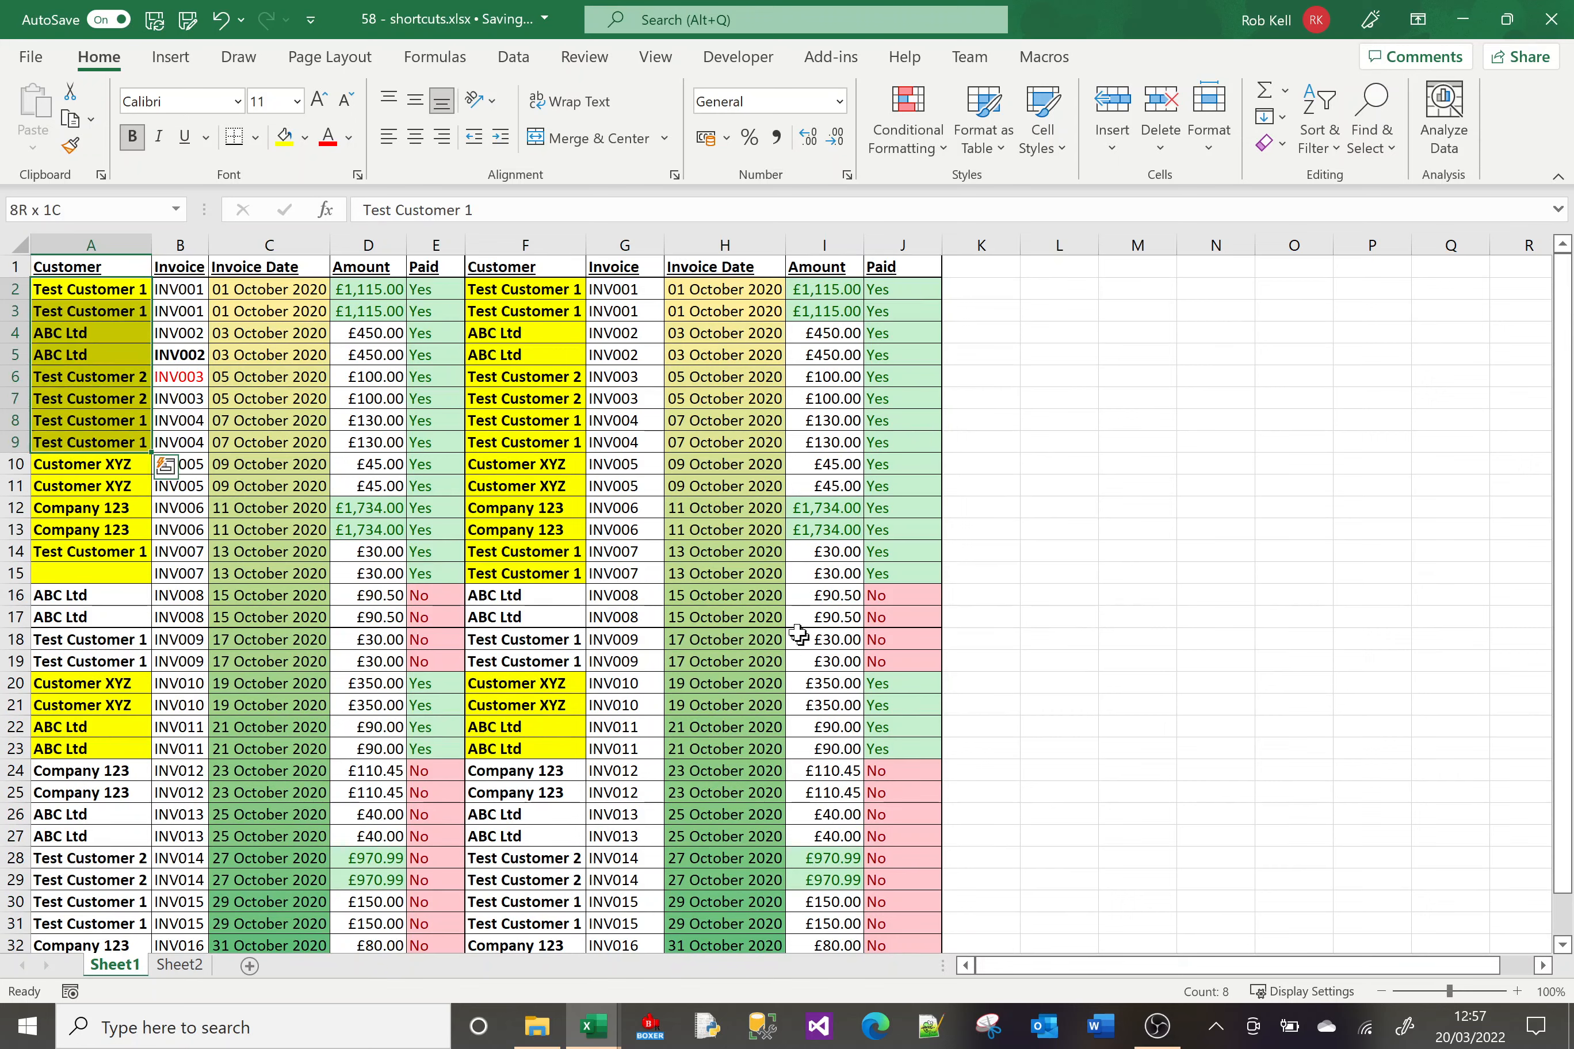
pyautogui.click(165, 468)
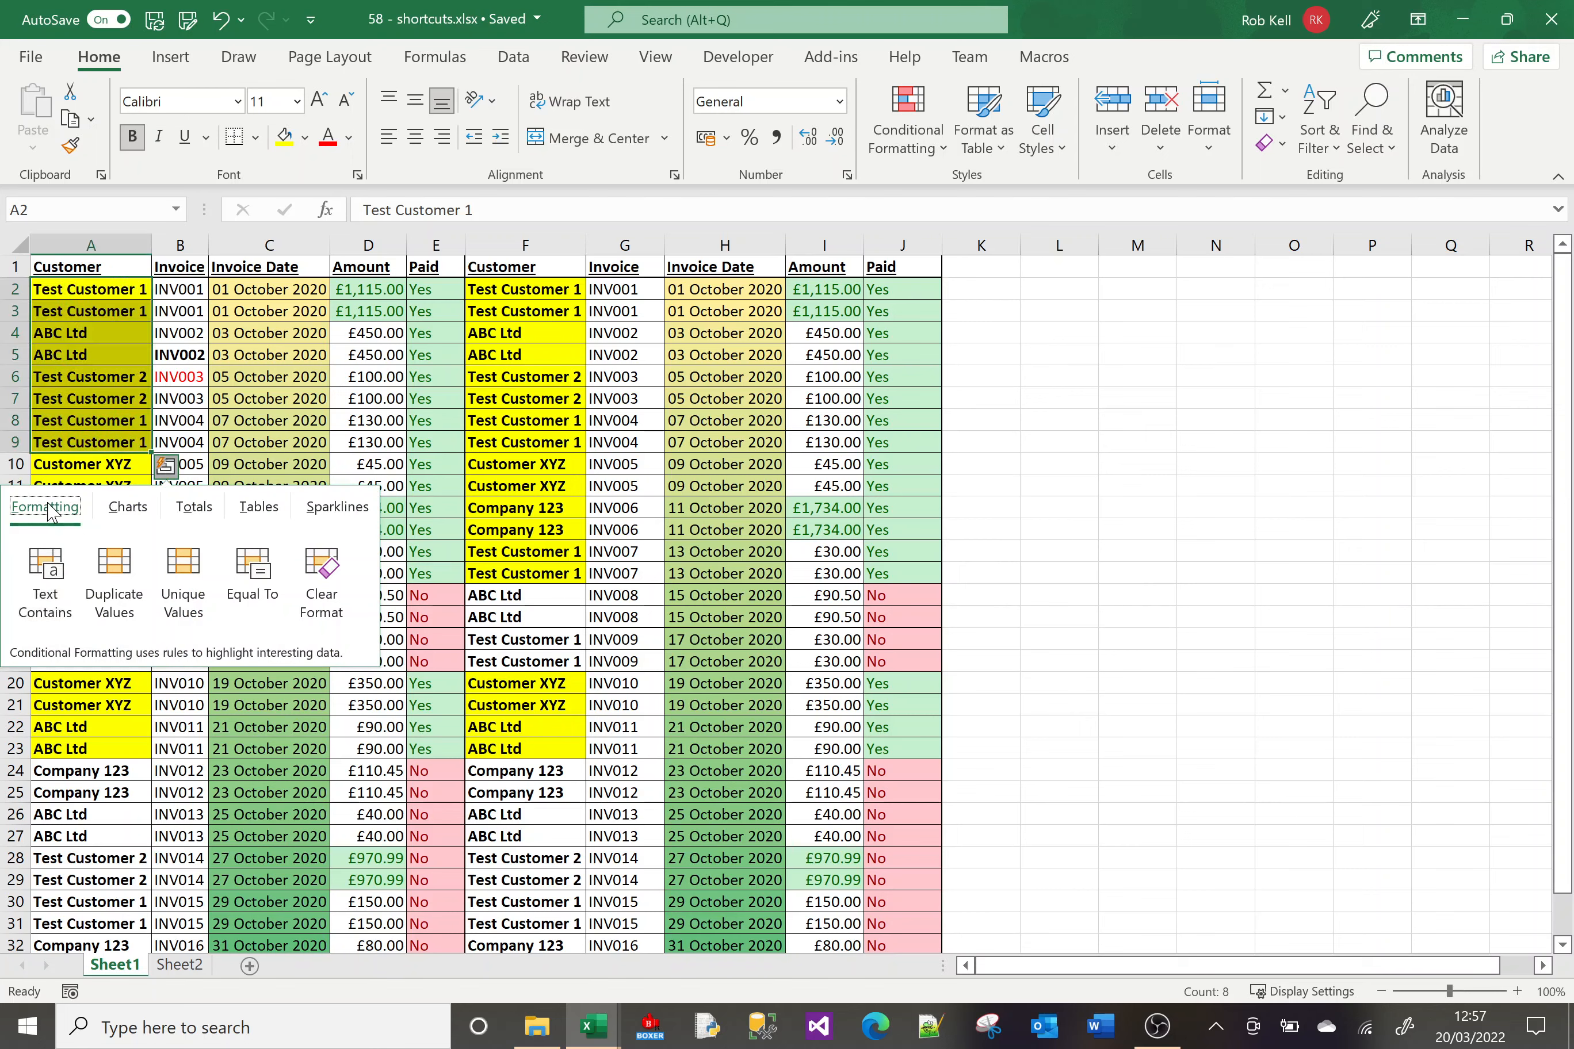
pyautogui.click(139, 516)
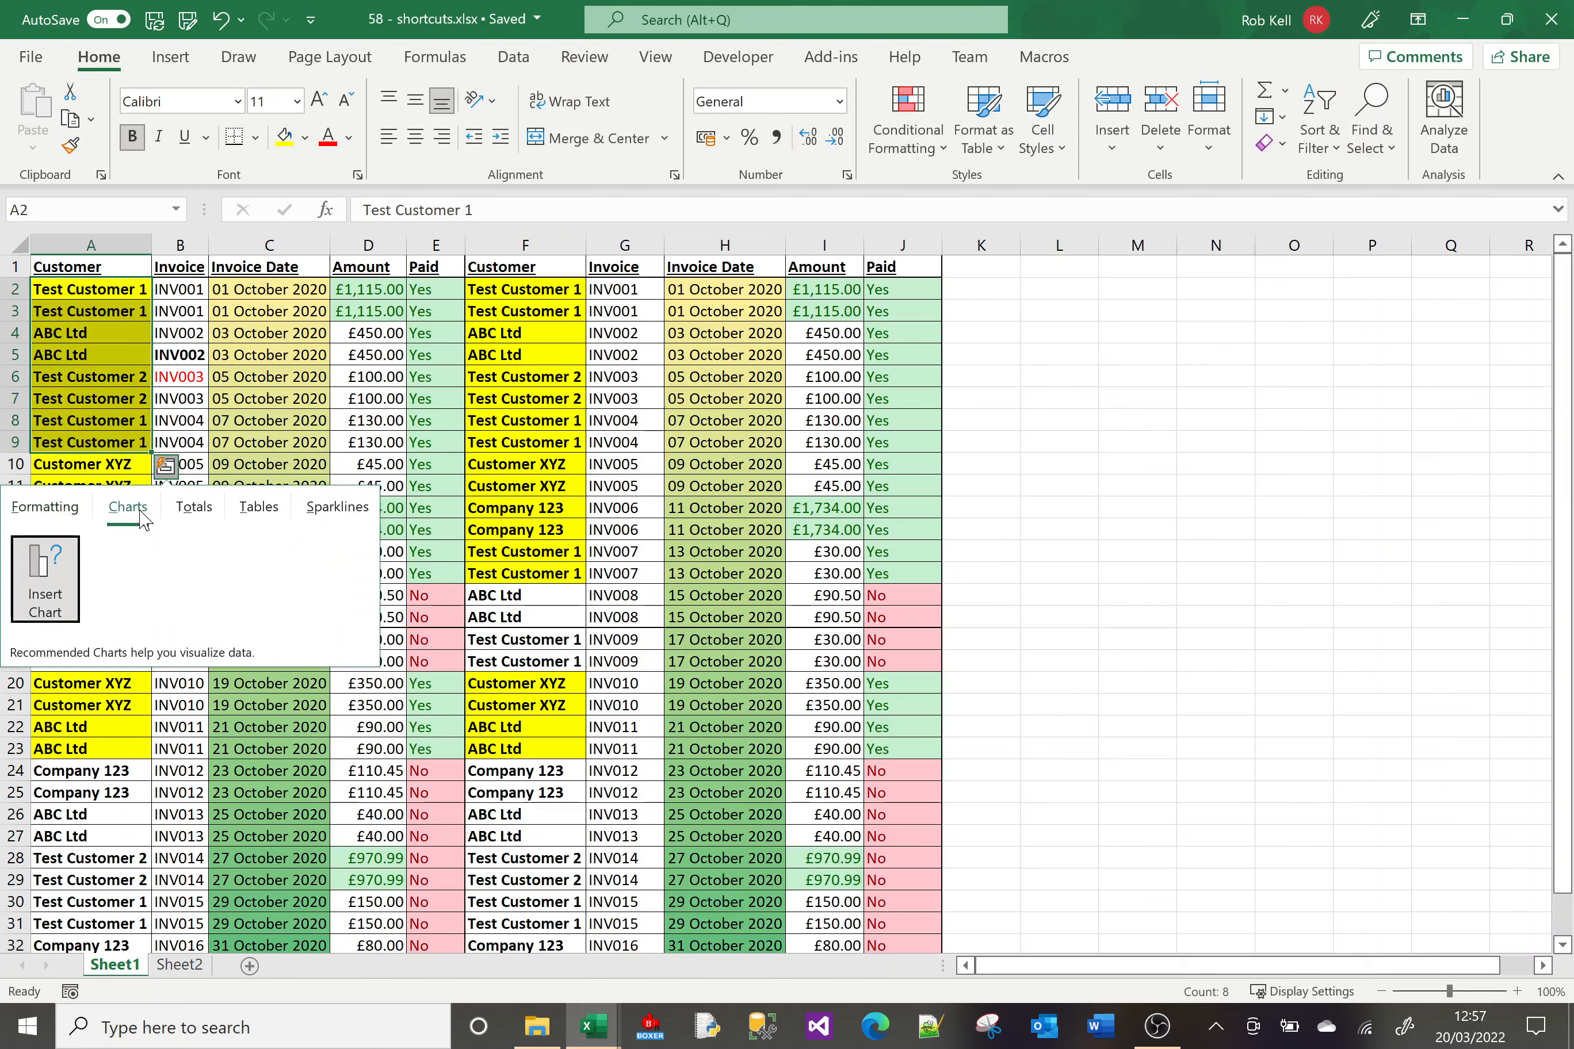
pyautogui.click(196, 522)
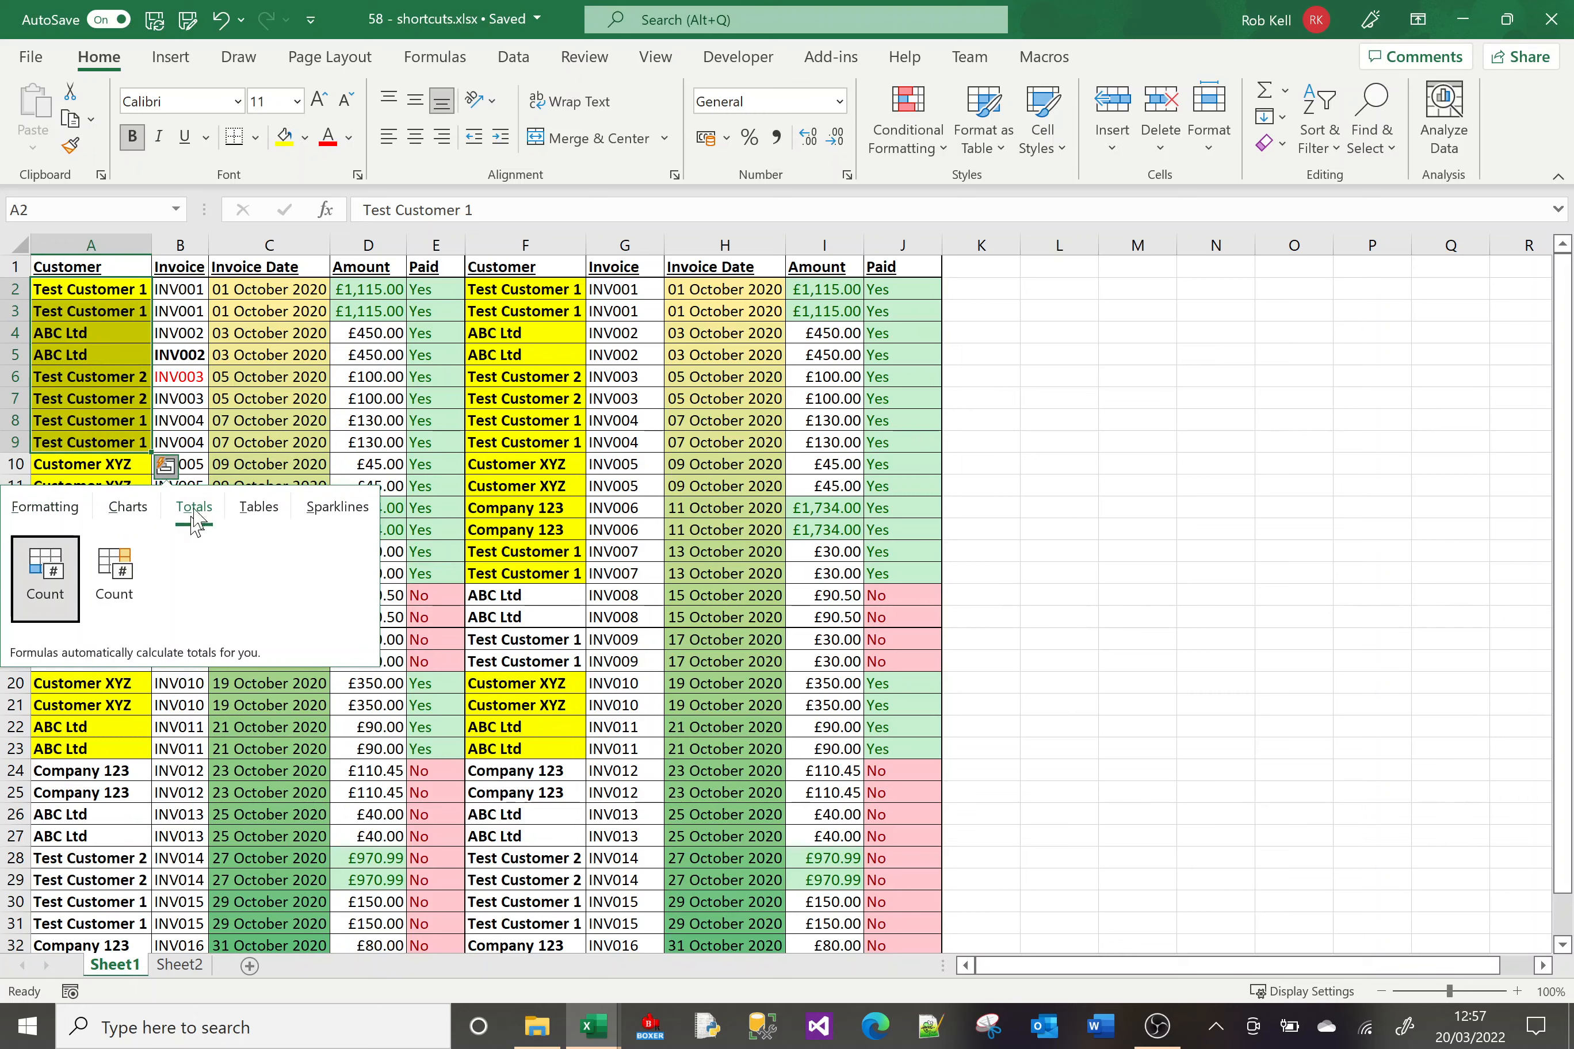
pyautogui.click(214, 342)
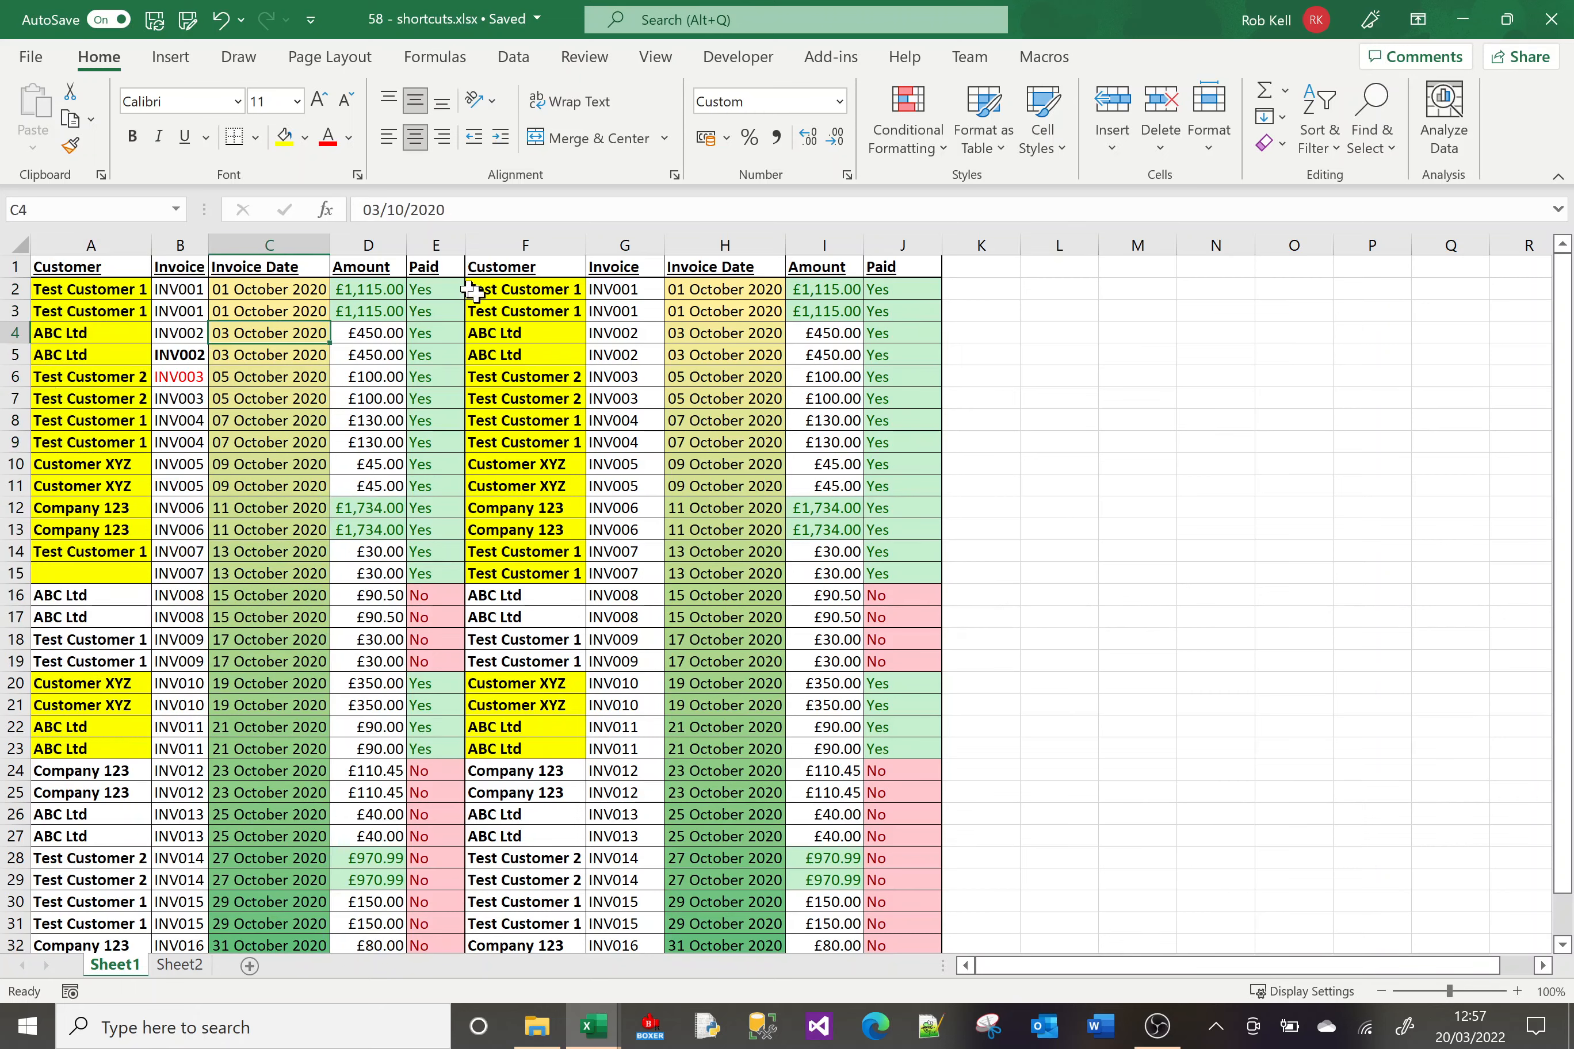
# Insert a stacked column chart of the range F2:J17 through Quick Analysis, and delete the chart again
pyautogui.moveTo(522, 291); pyautogui.dragTo(906, 607)
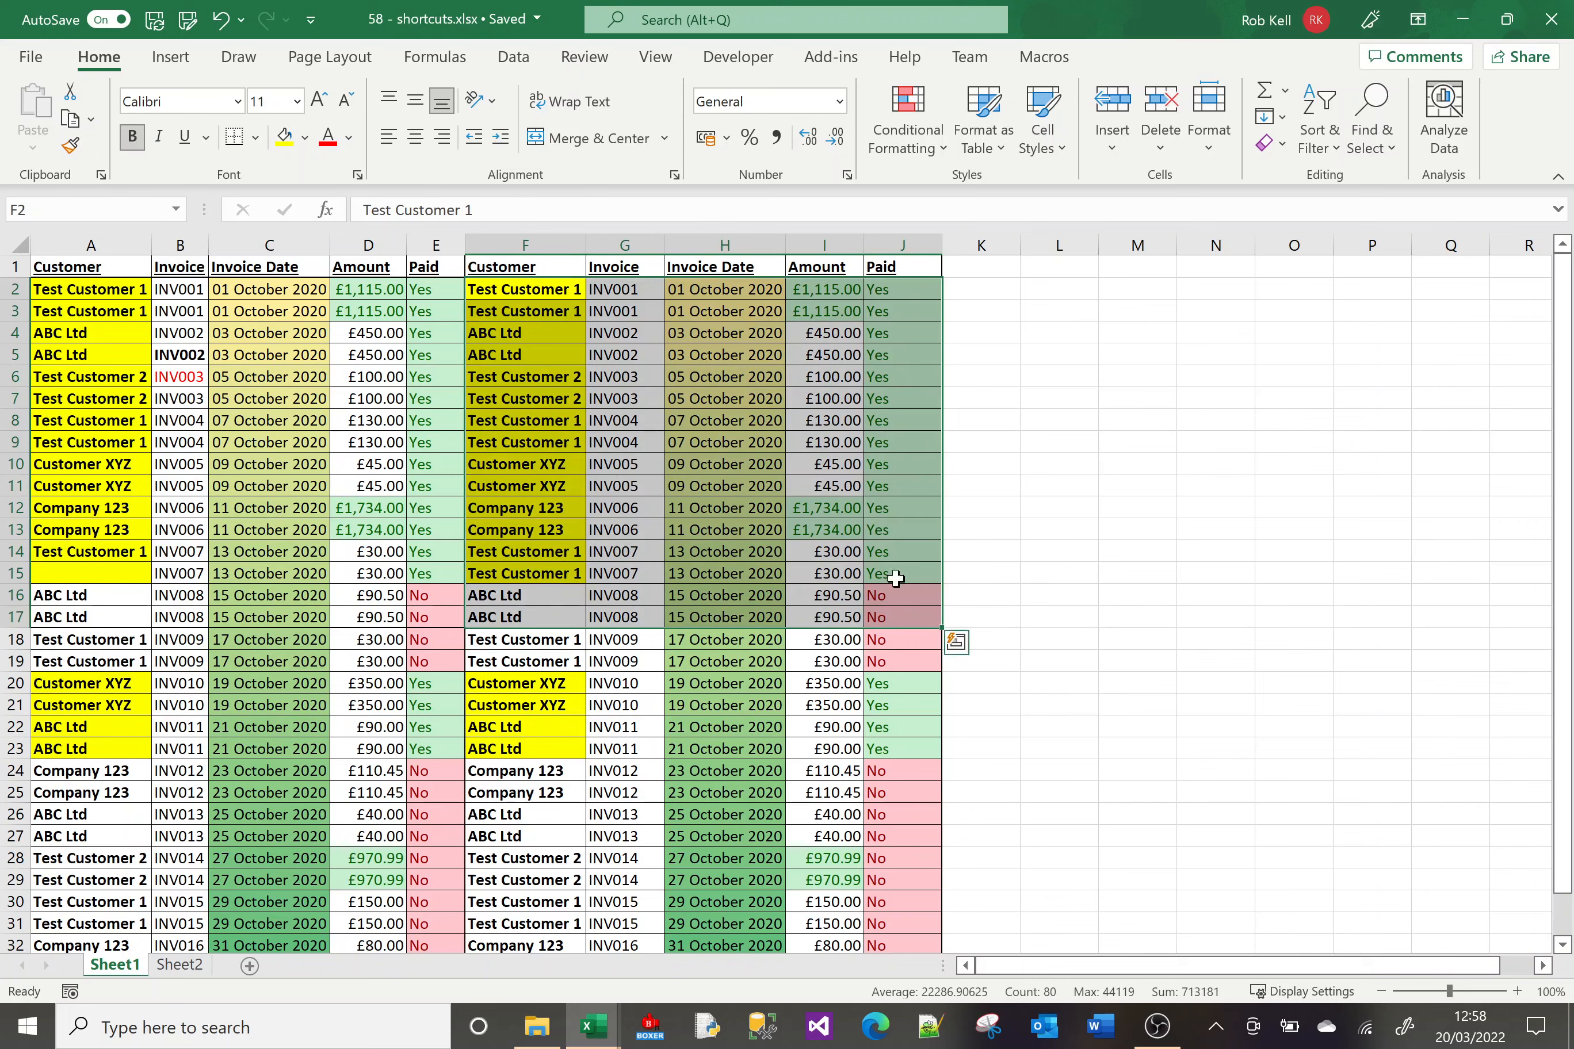
pyautogui.click(956, 642)
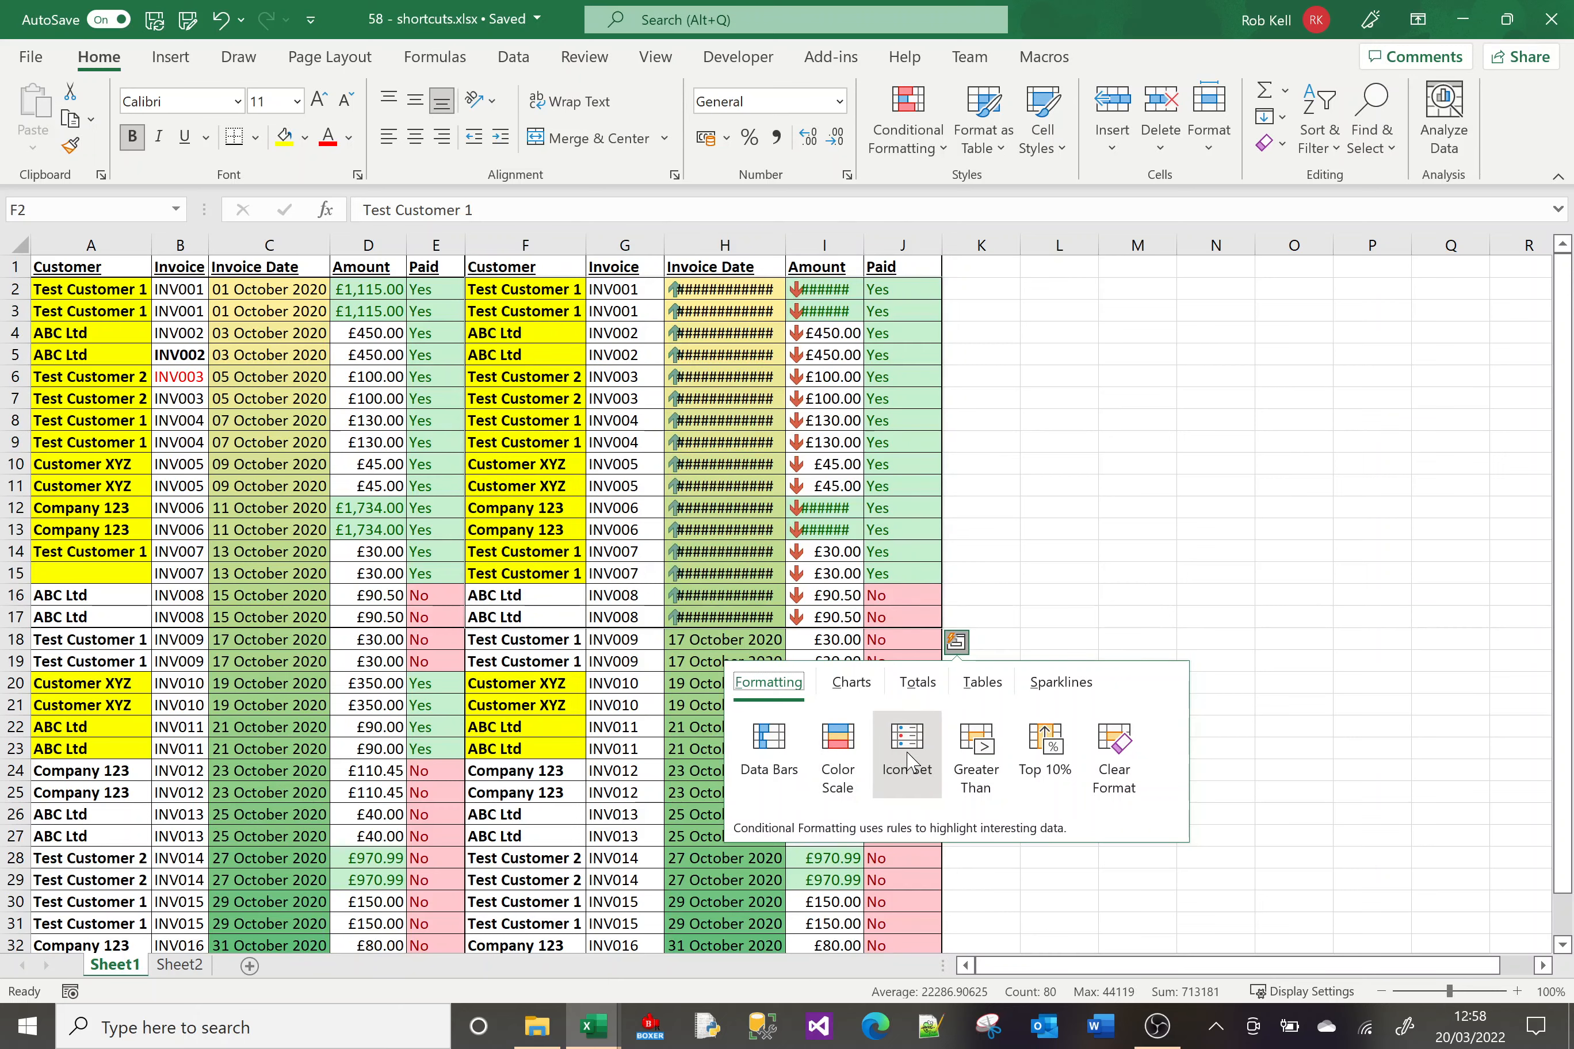
pyautogui.click(872, 691)
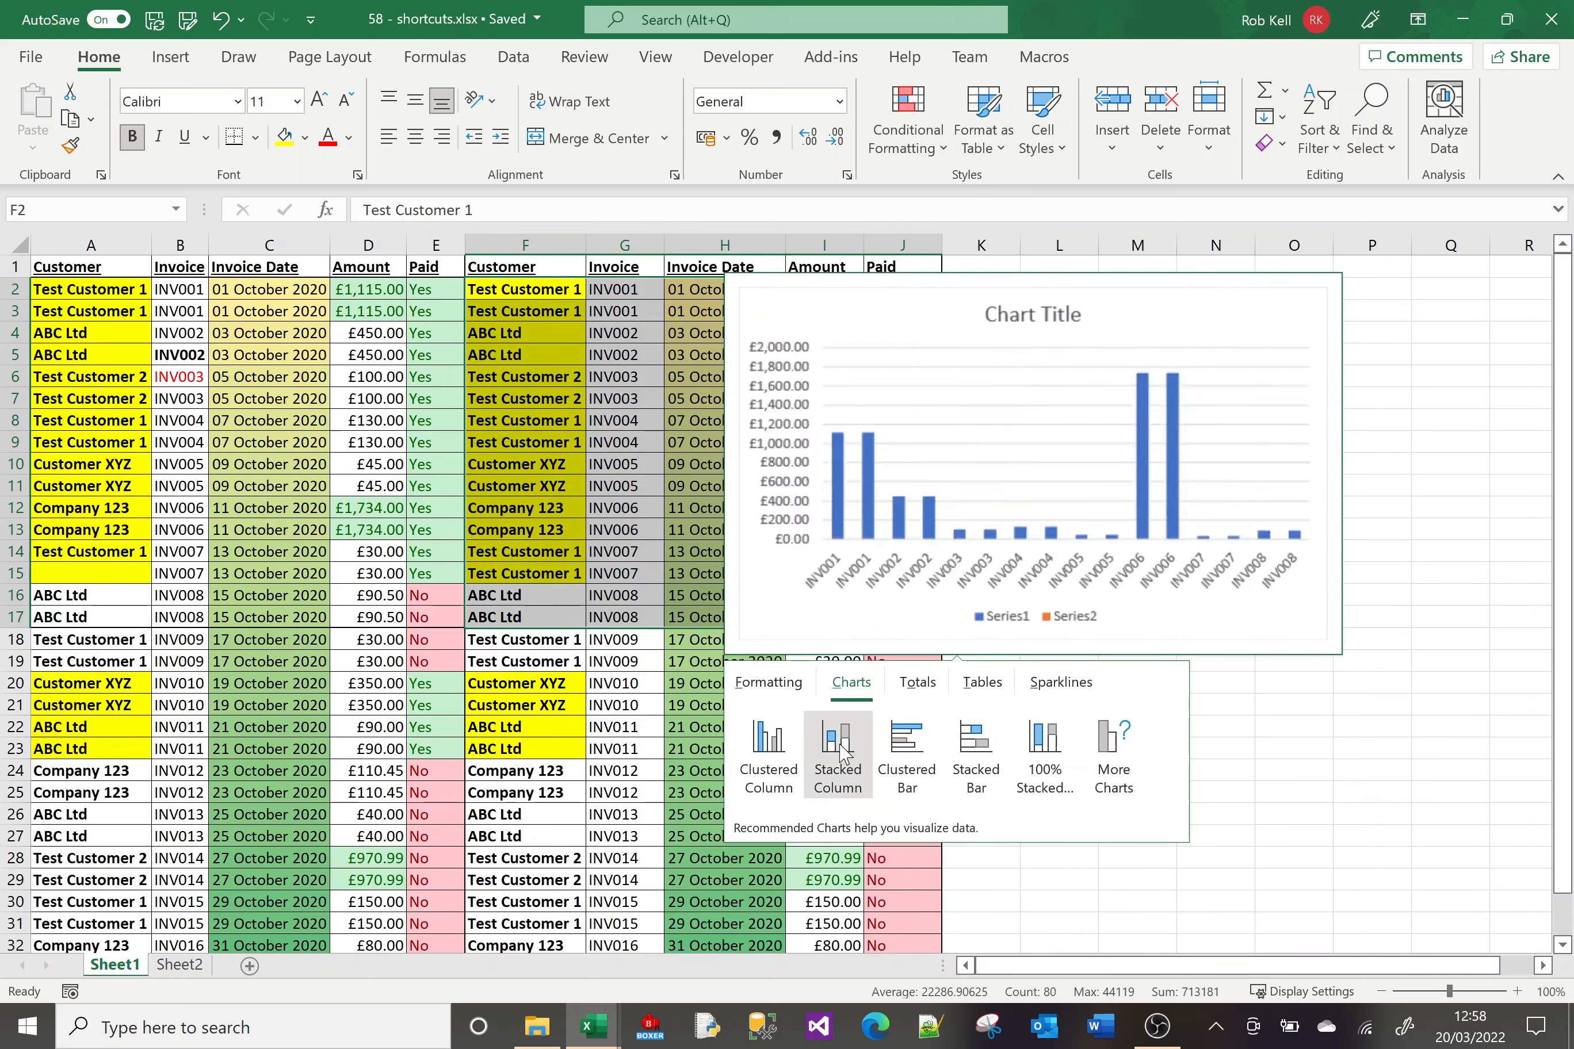
pyautogui.click(842, 752)
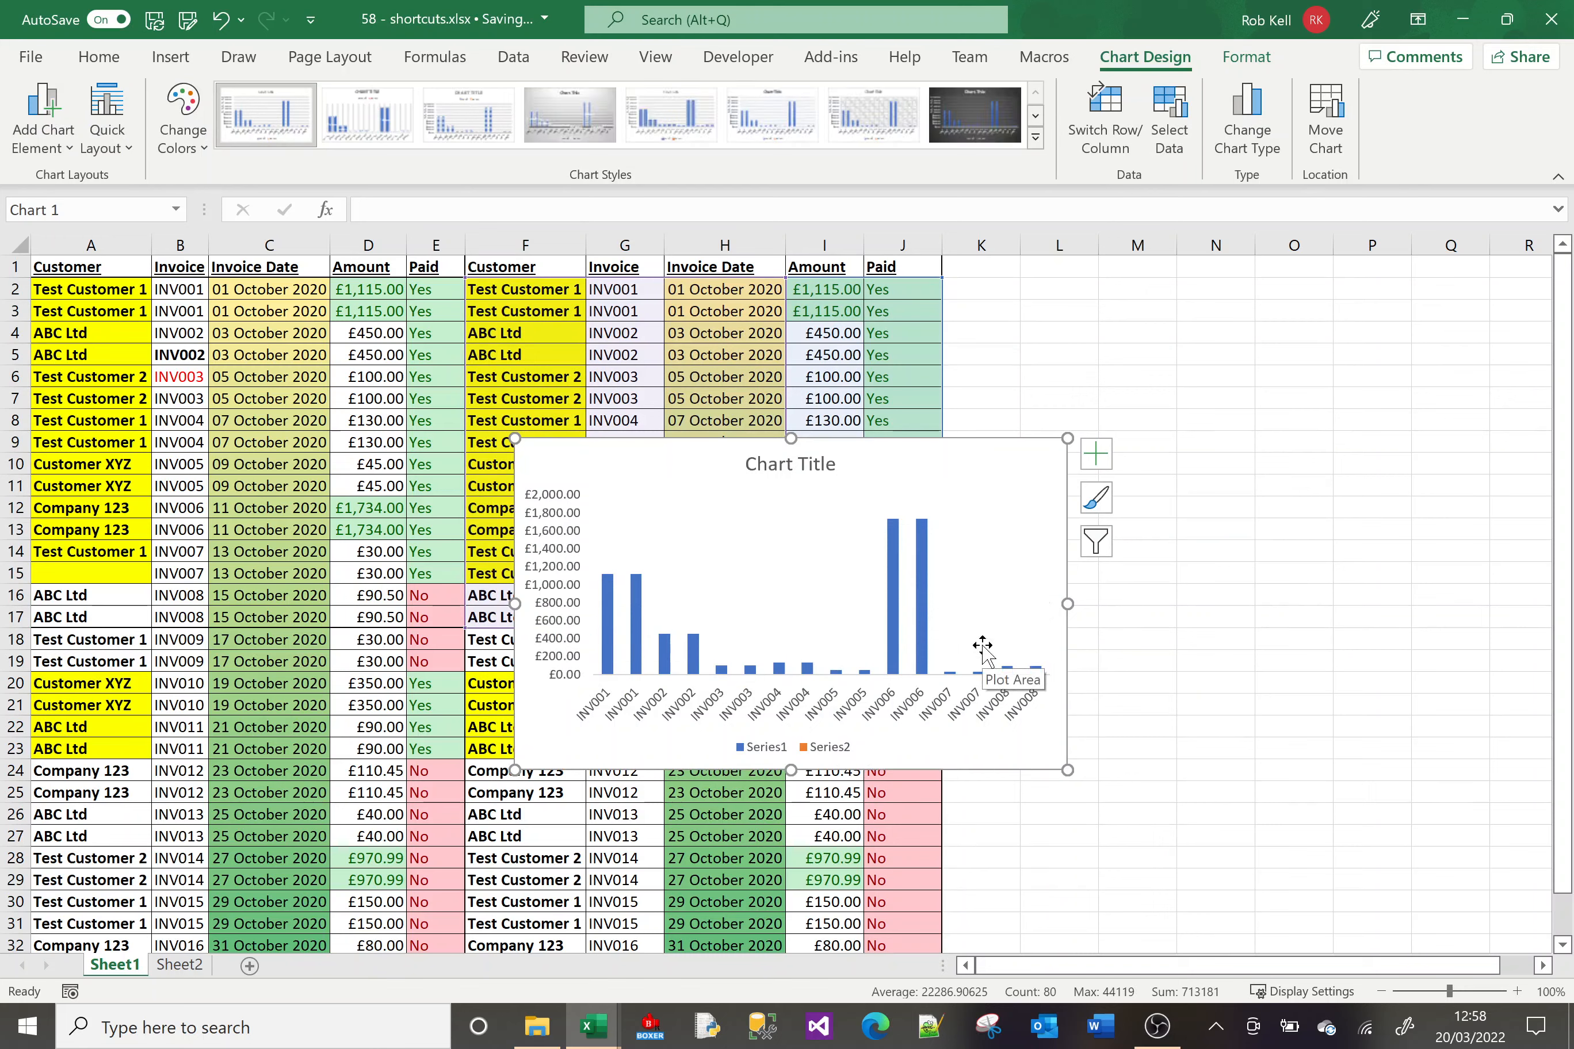
pyautogui.press('Delete')
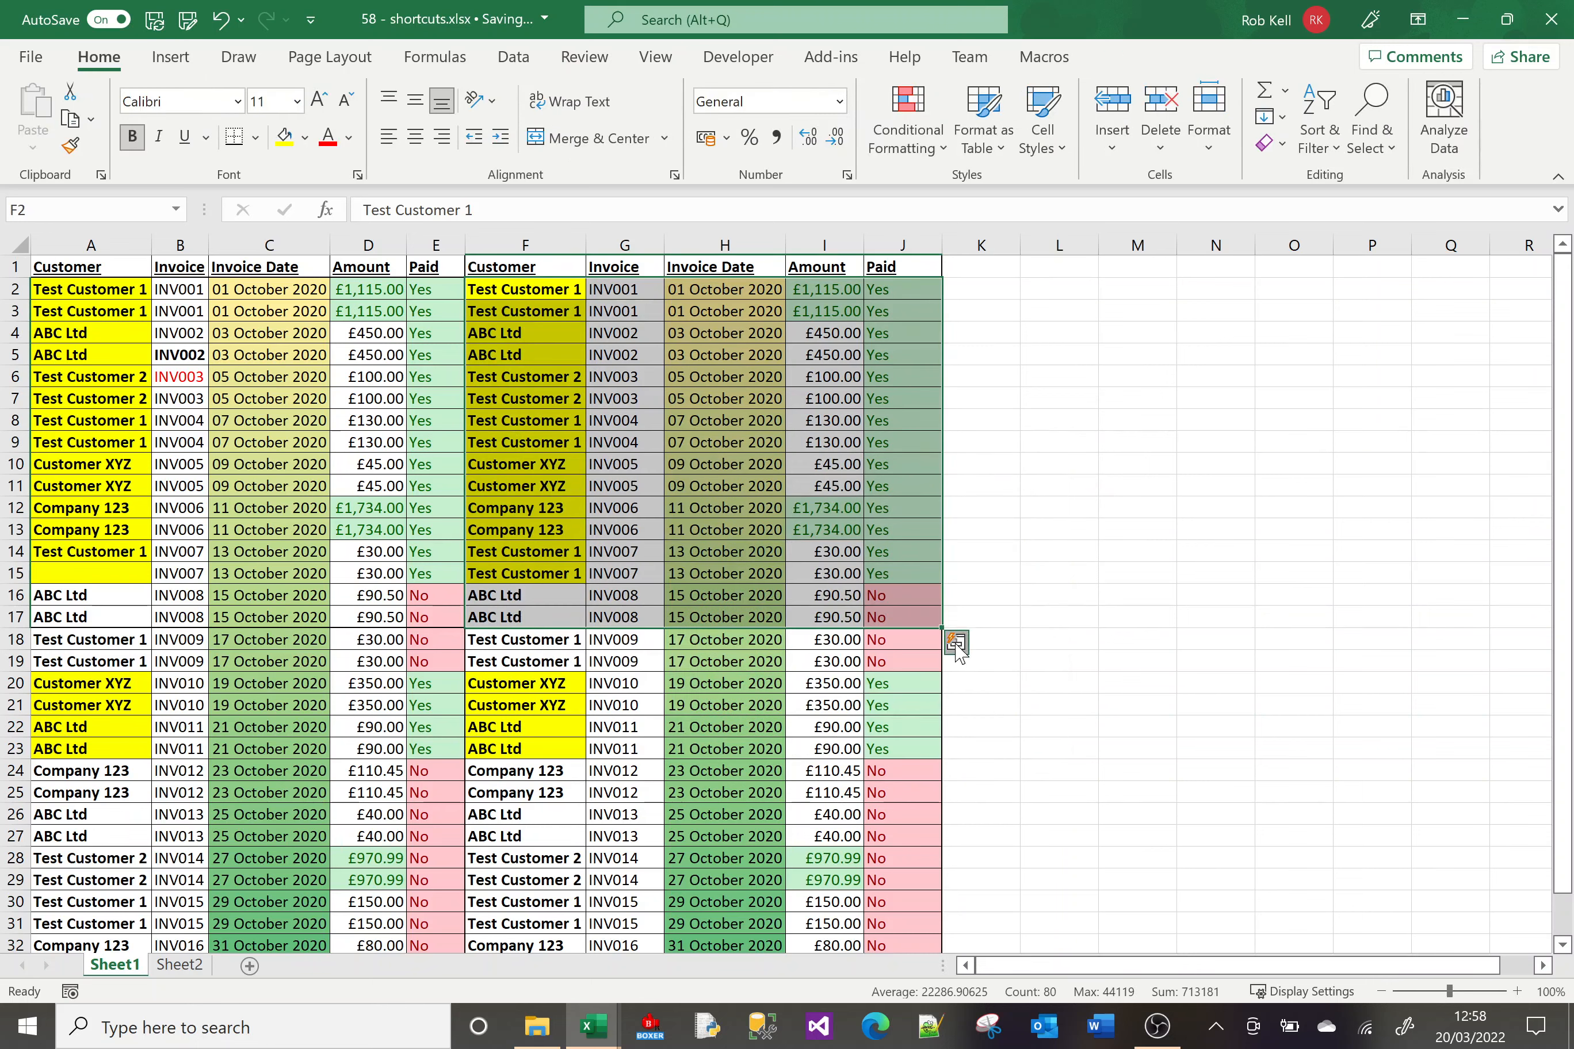
# Review the Quick Analysis totals and tables options for F2:J17, and close them without applying any
pyautogui.click(956, 641)
pyautogui.click(925, 686)
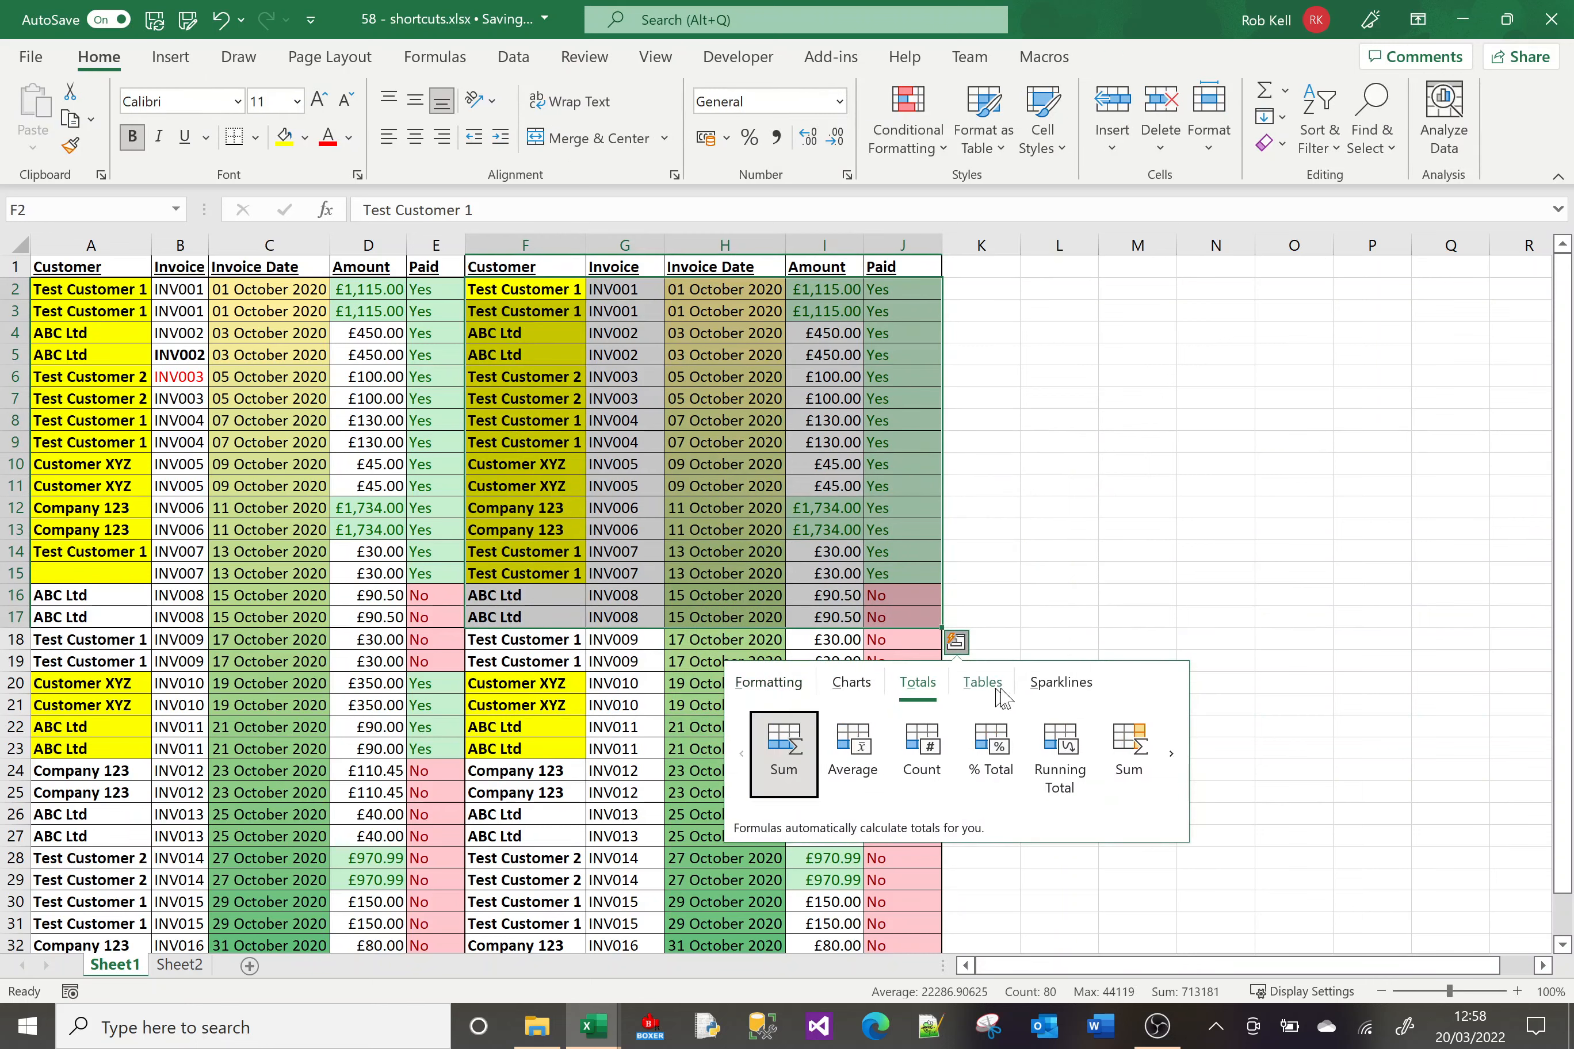
pyautogui.click(994, 689)
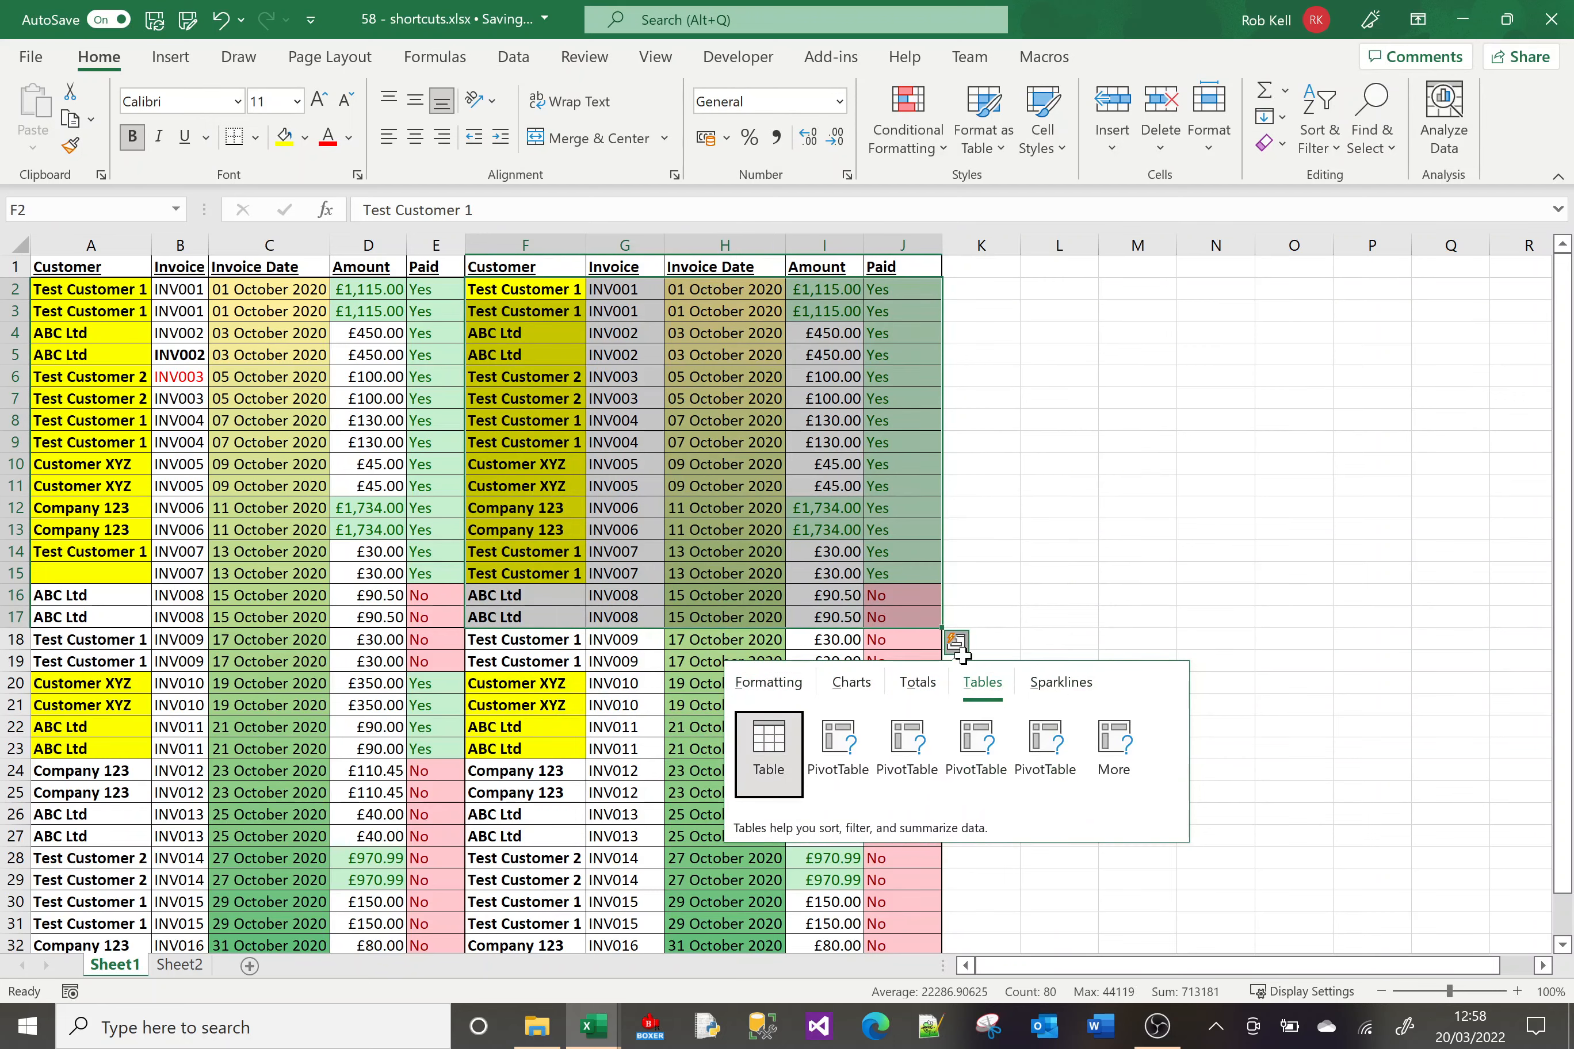
pyautogui.press('Escape')
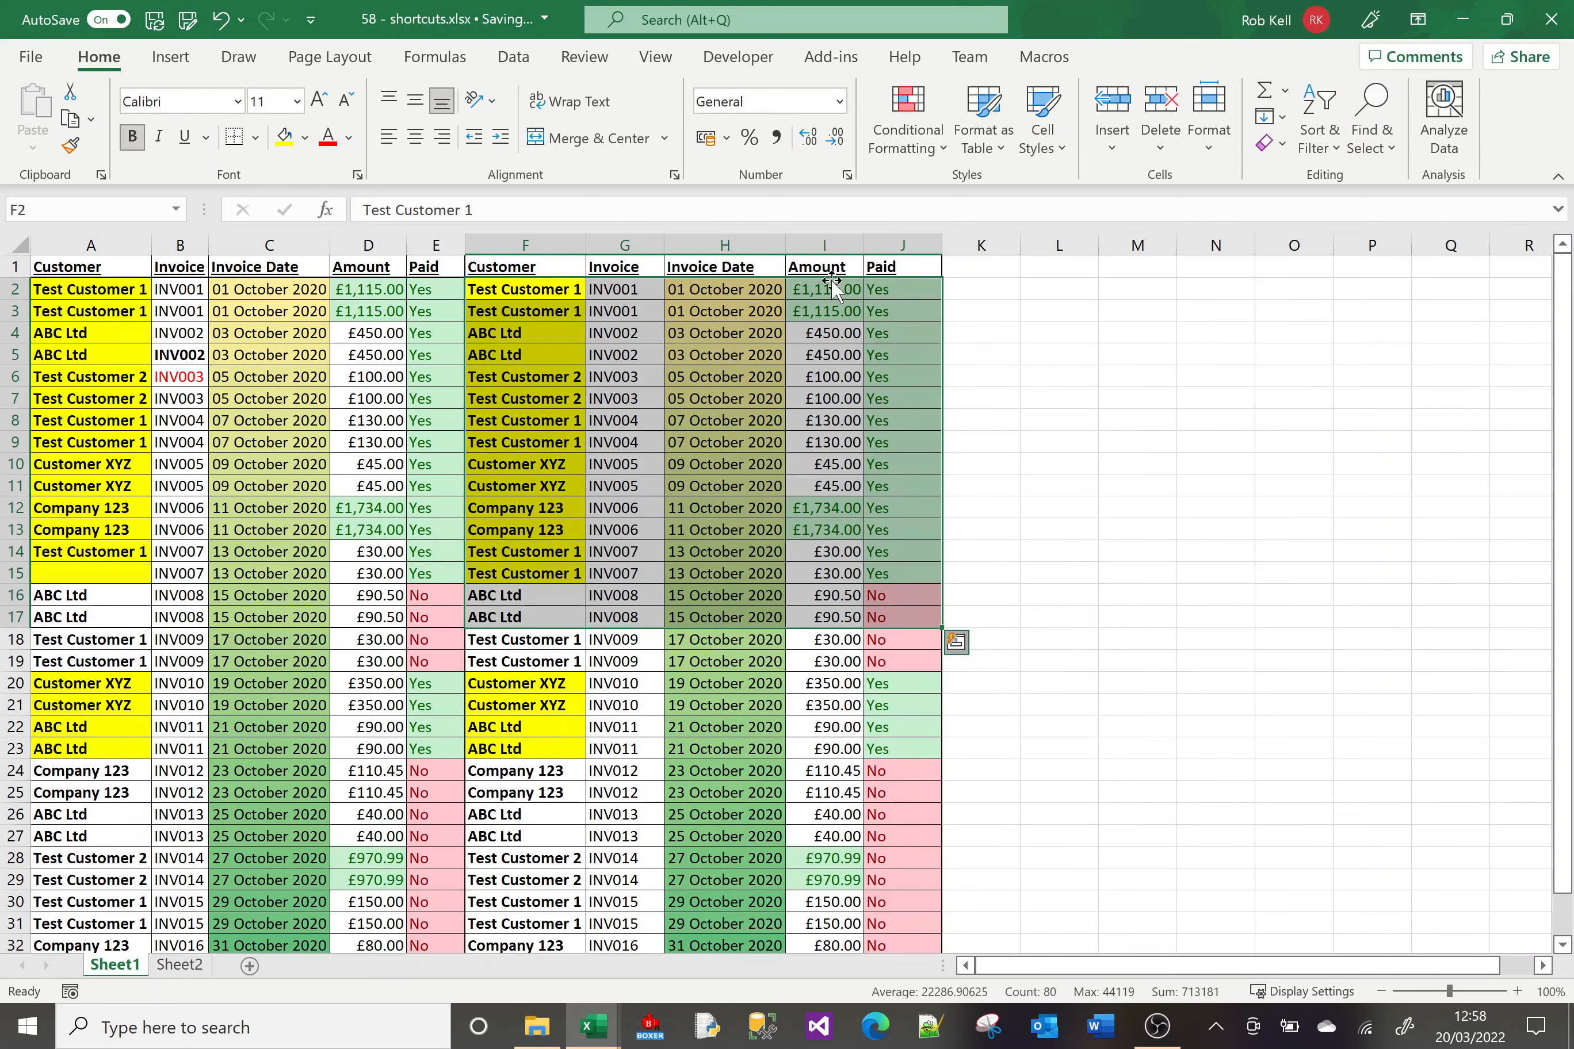
# Select the amounts in I2:I17, preview their Quick Analysis formatting options, and leave without applying any by selecting cell K7
pyautogui.moveTo(830, 290); pyautogui.dragTo(834, 620)
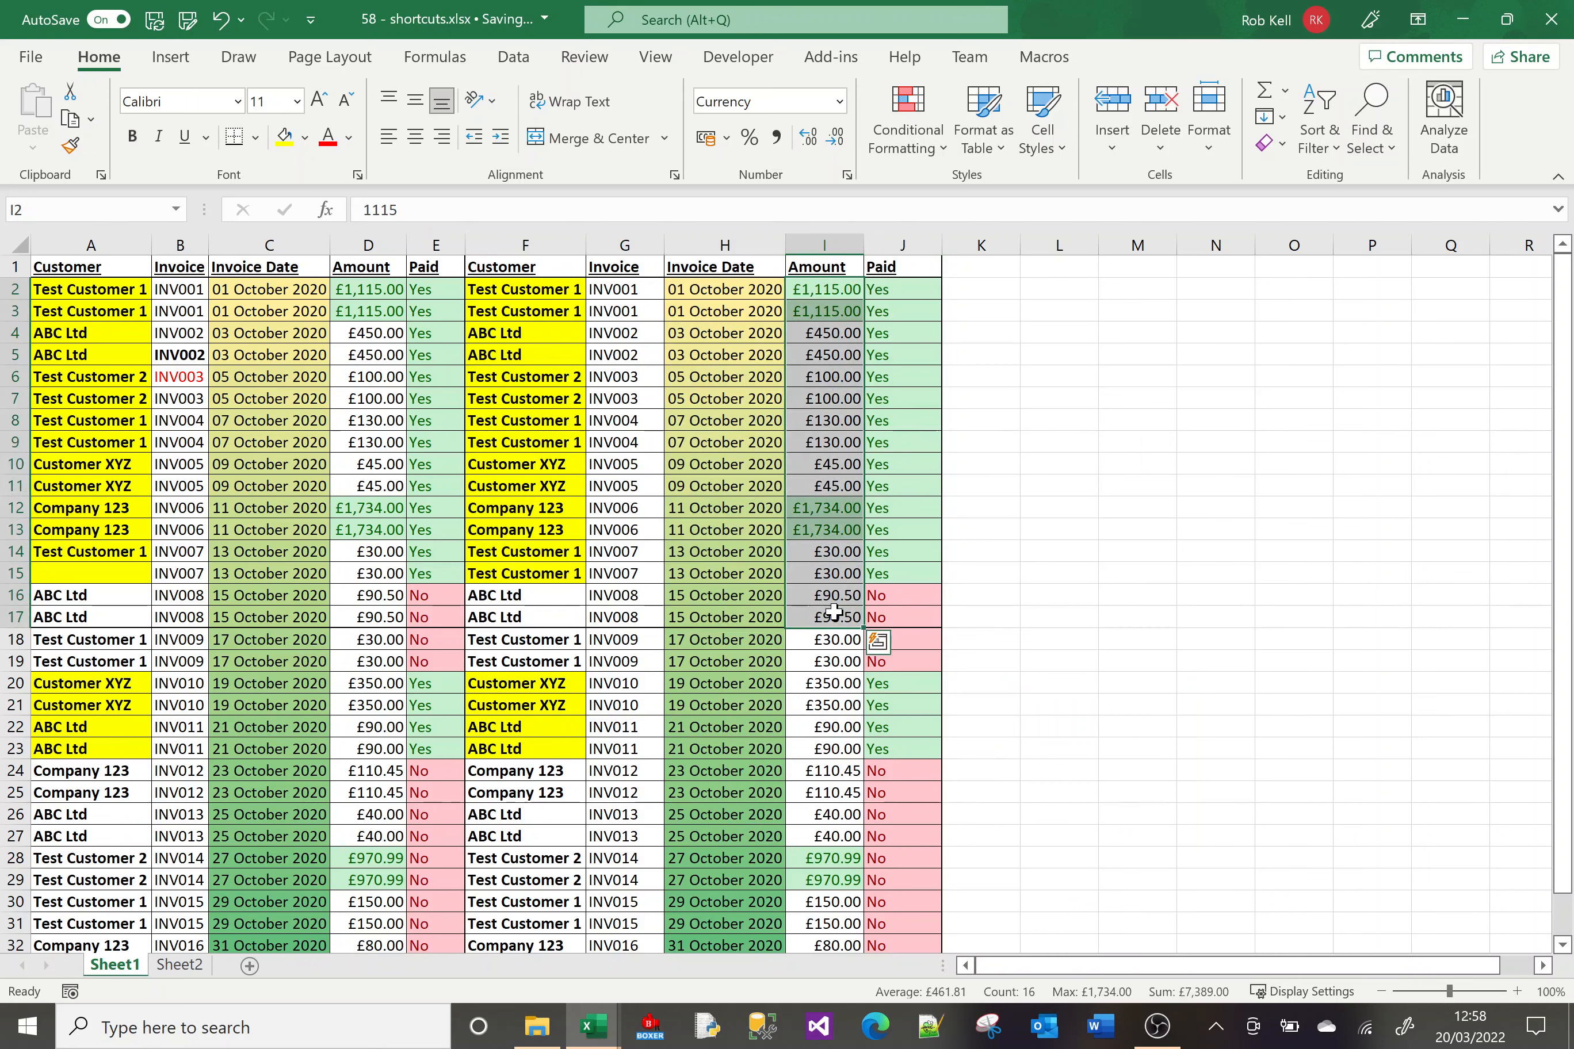
pyautogui.click(878, 643)
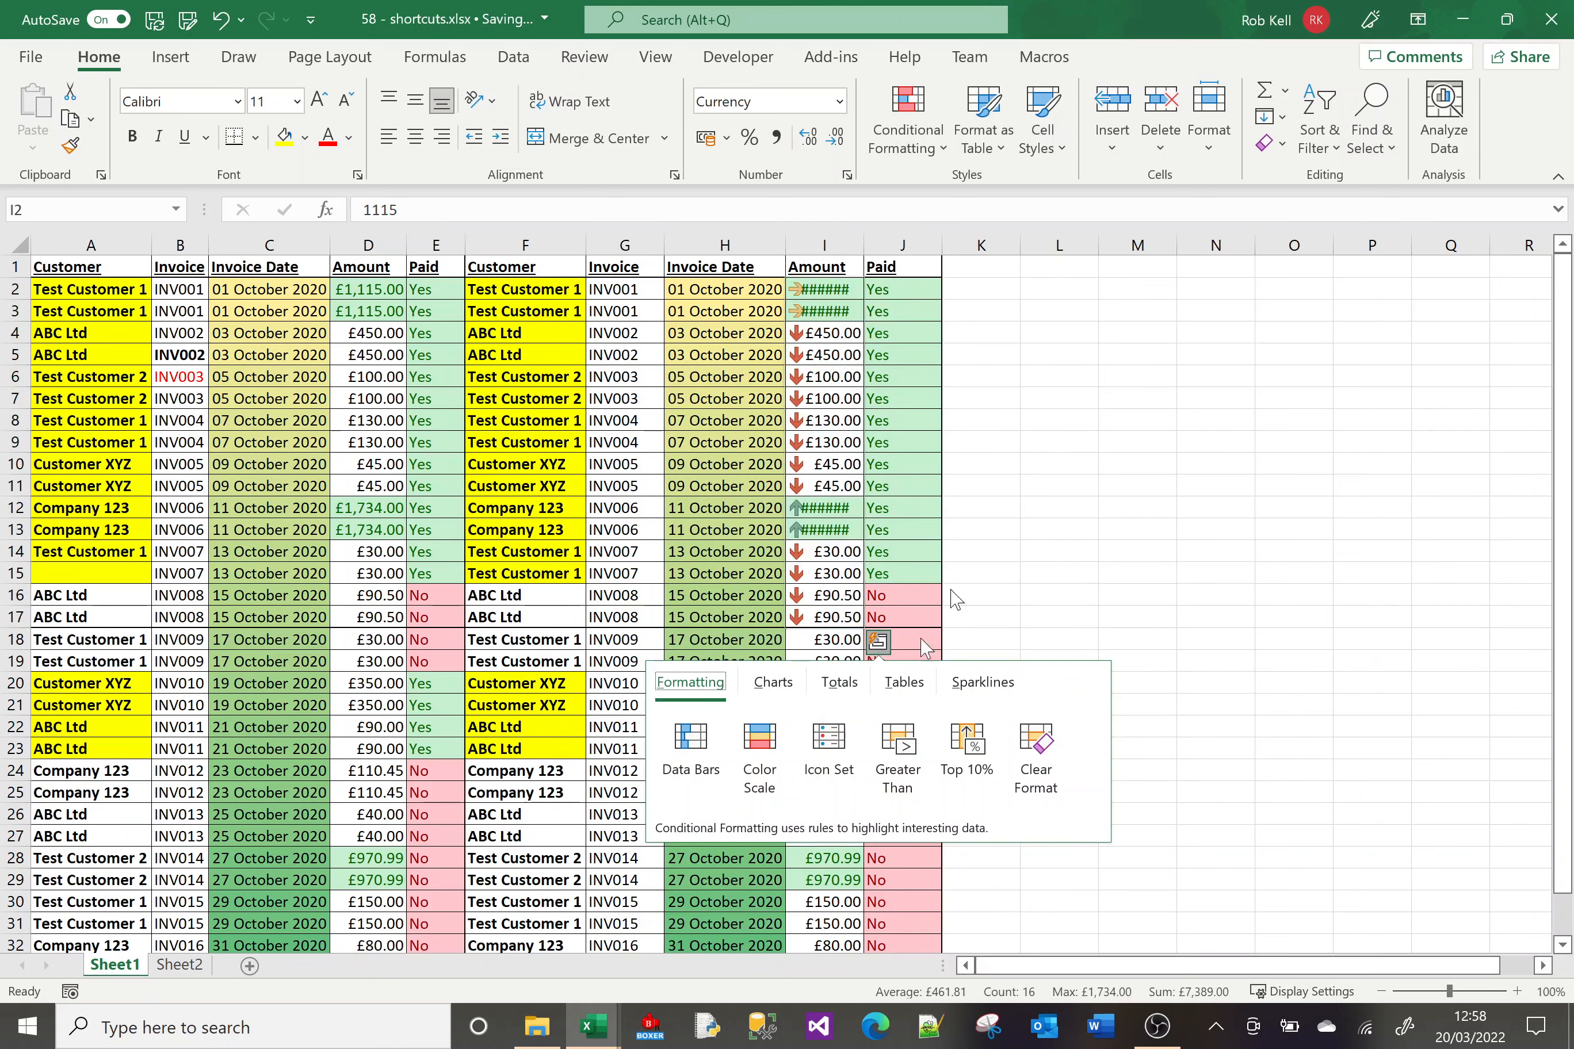
pyautogui.click(986, 393)
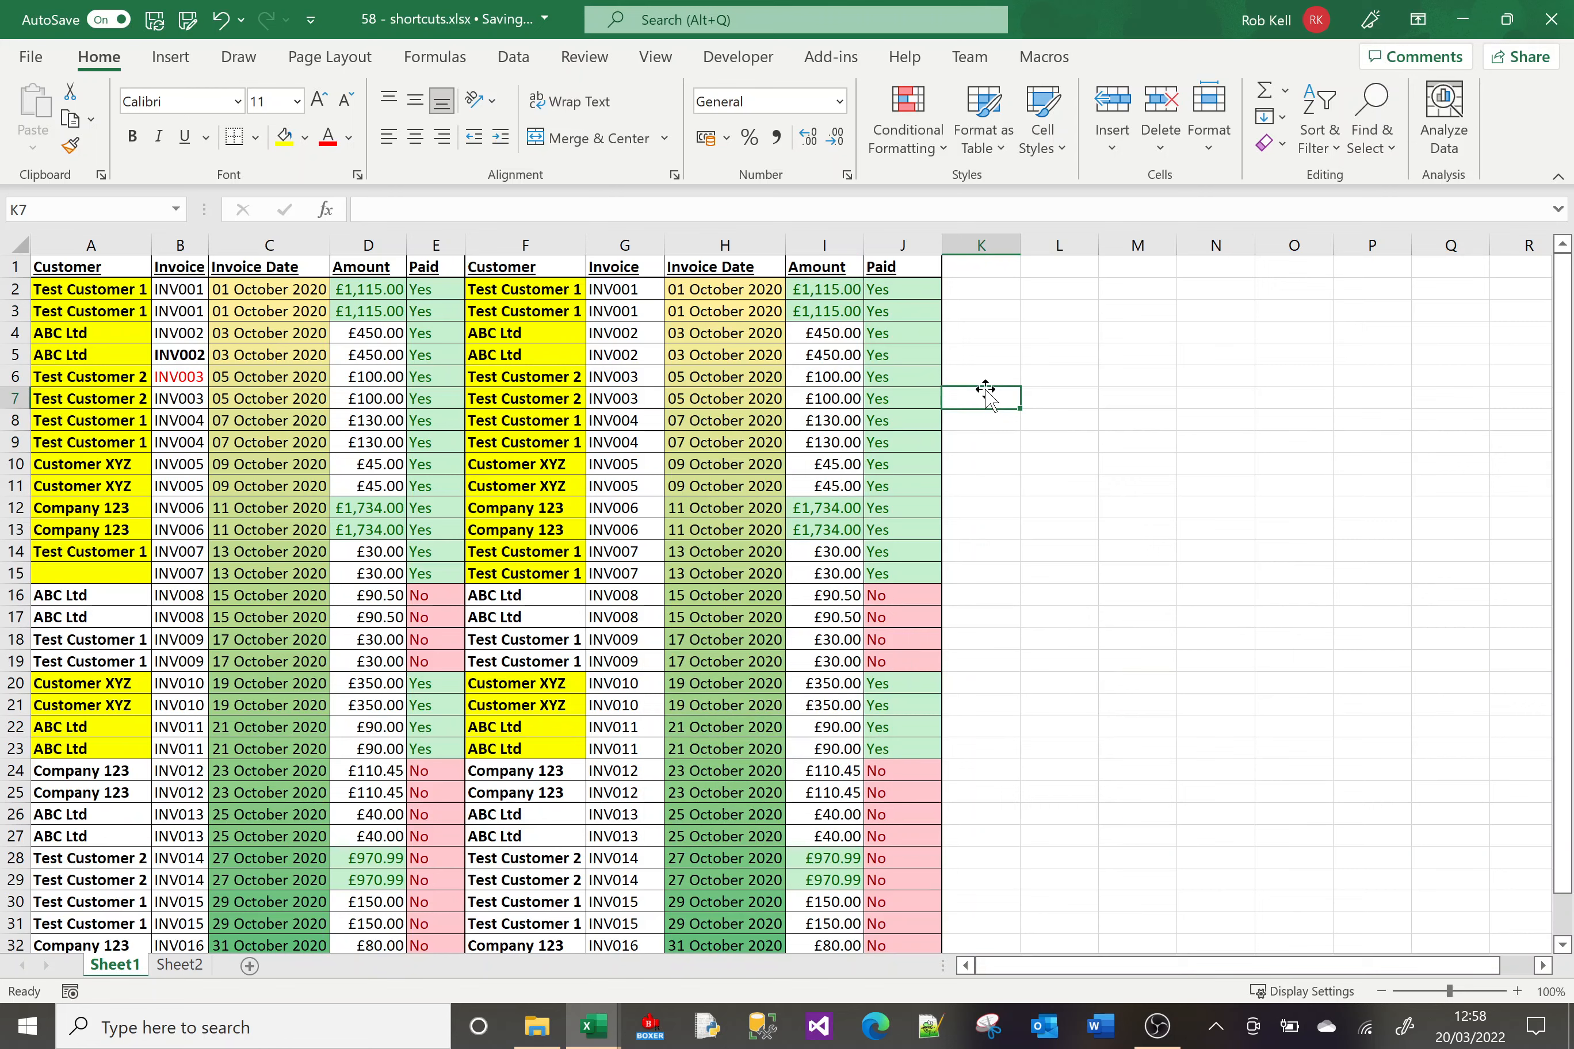